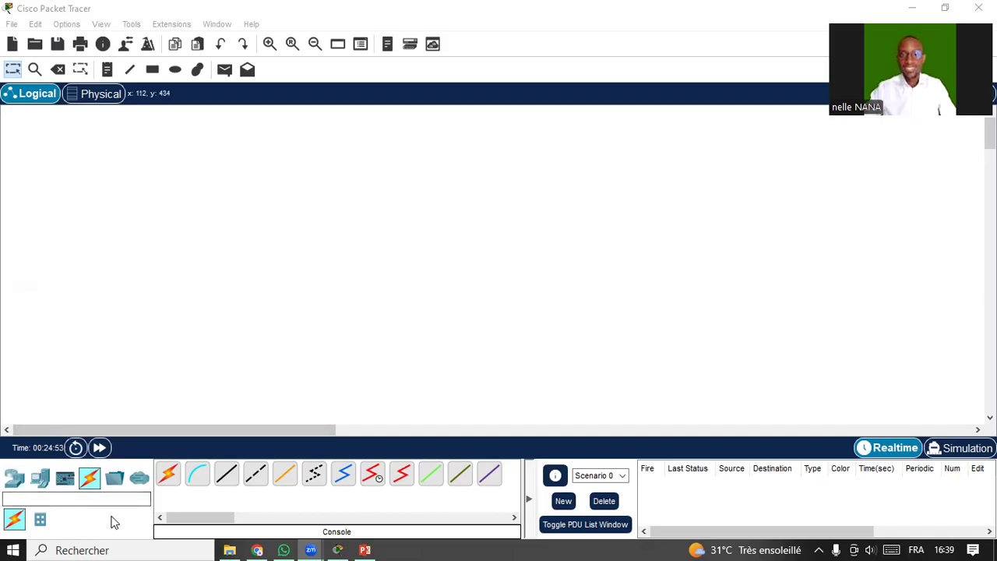
Place a 2960-24TT switch near the top centre of the workspace.
left_click(12, 483)
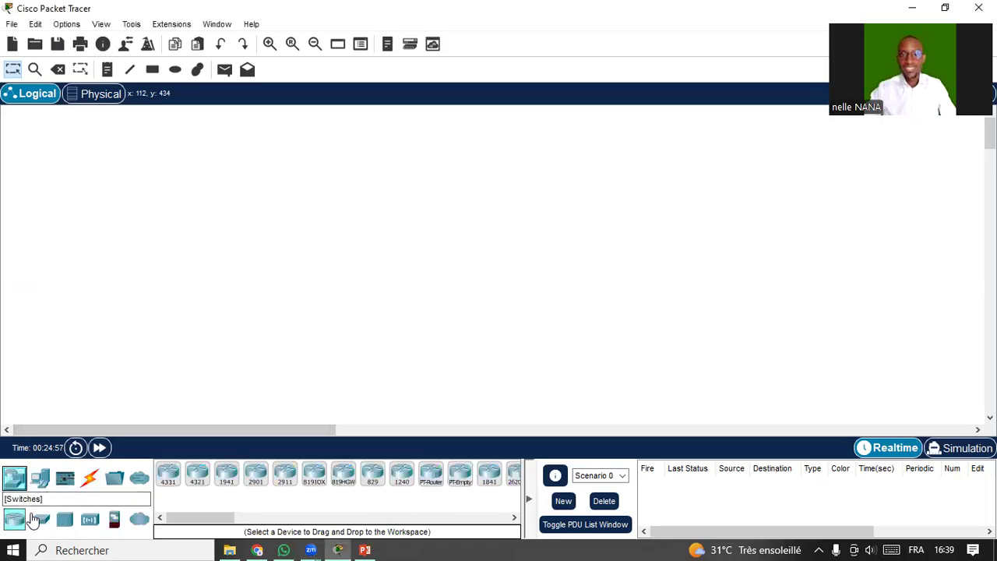
left_click(48, 521)
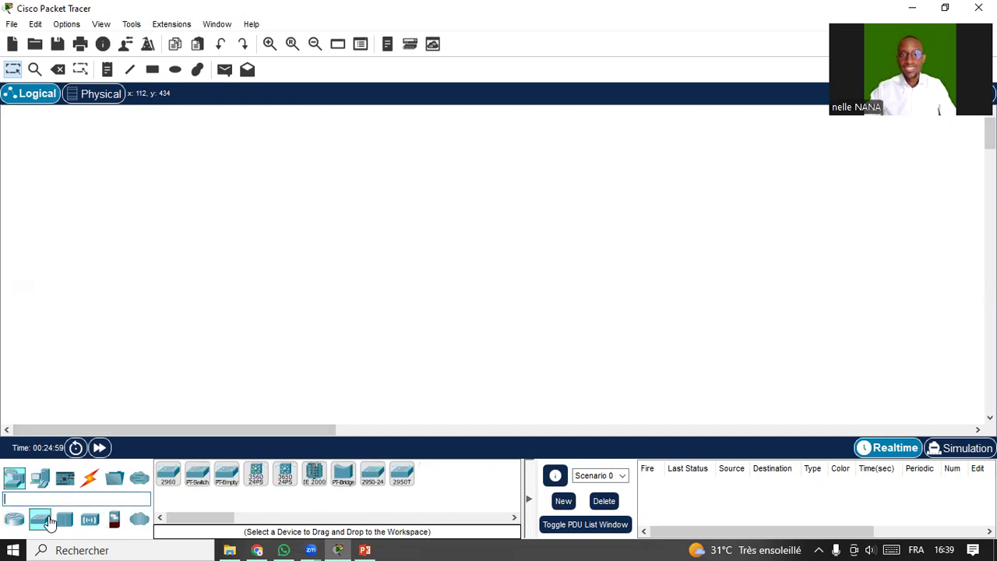
left_click(170, 477)
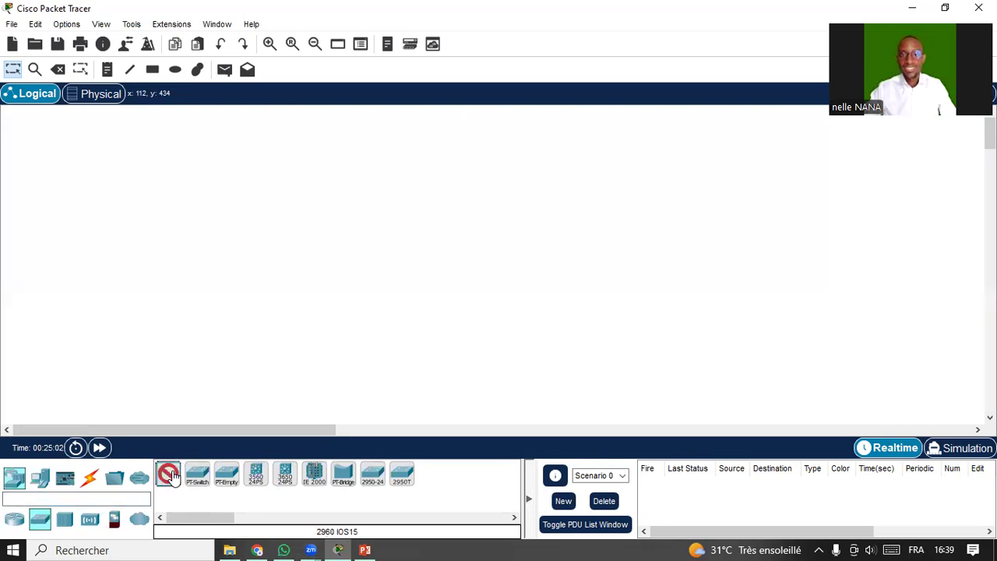
left_click(345, 201)
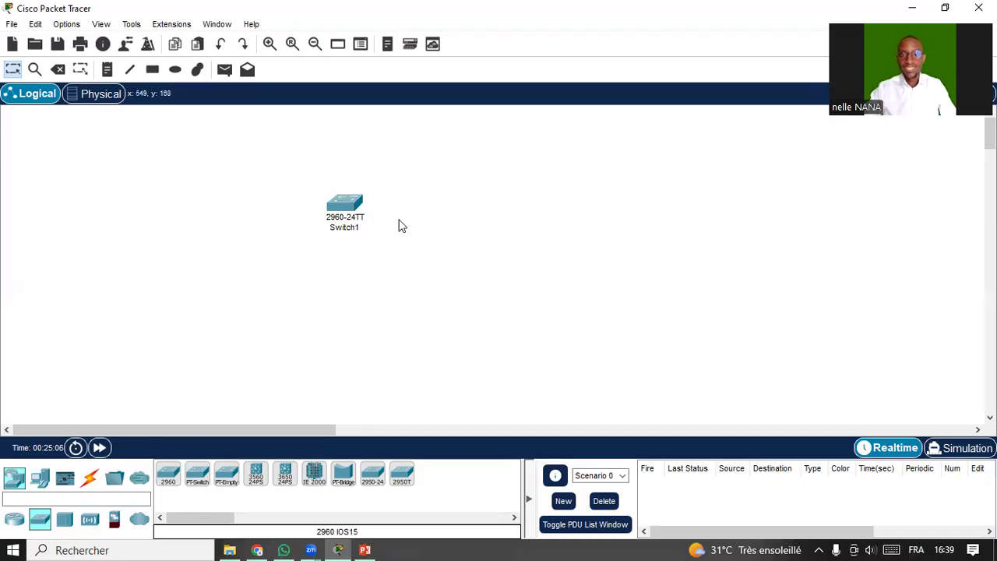
Place a Laptop below-left of the switch.
left_click(36, 481)
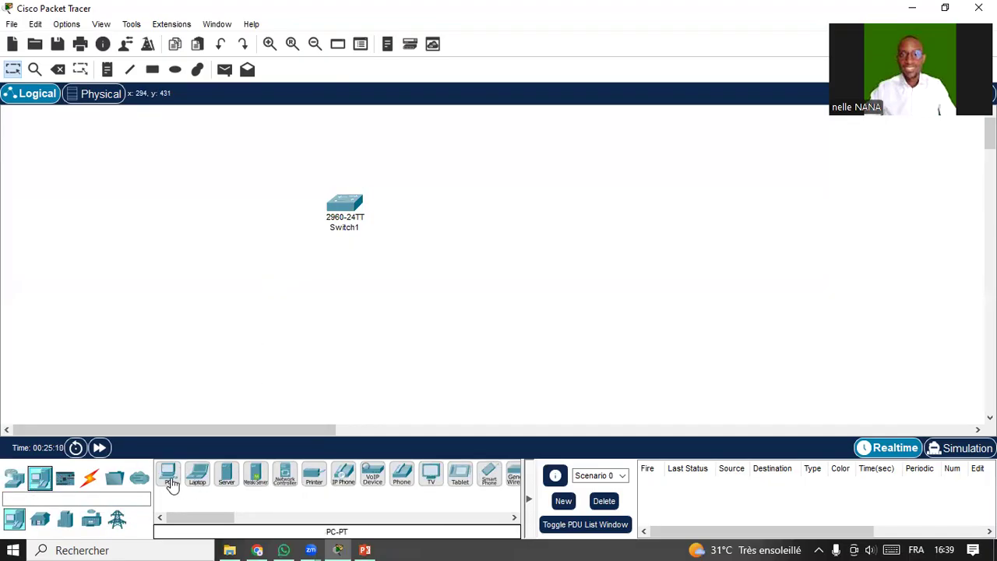
left_click(196, 477)
left_click(195, 282)
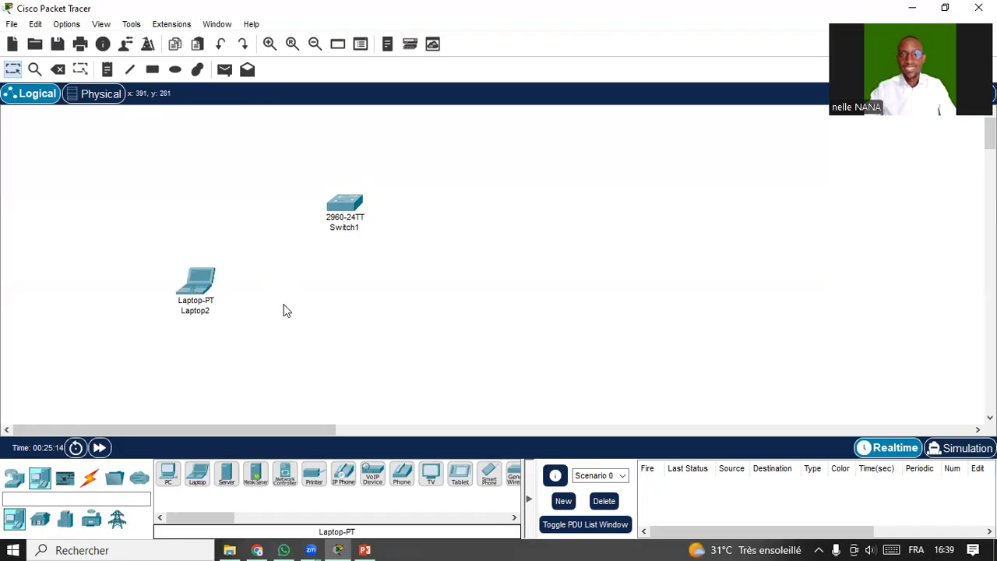
Run a console cable from Laptop2's RS 232 port to Switch1's Console port.
left_click(90, 479)
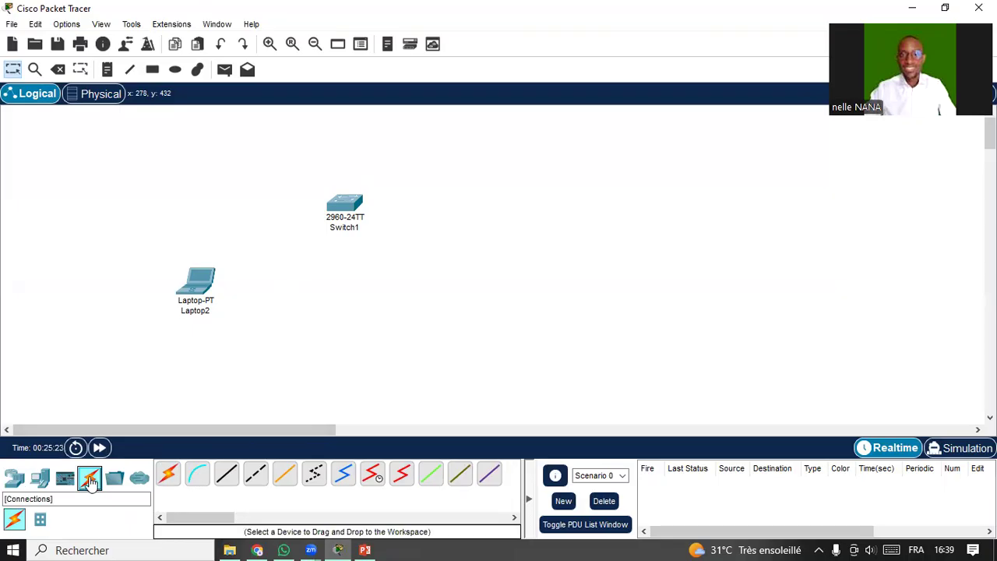
left_click(198, 479)
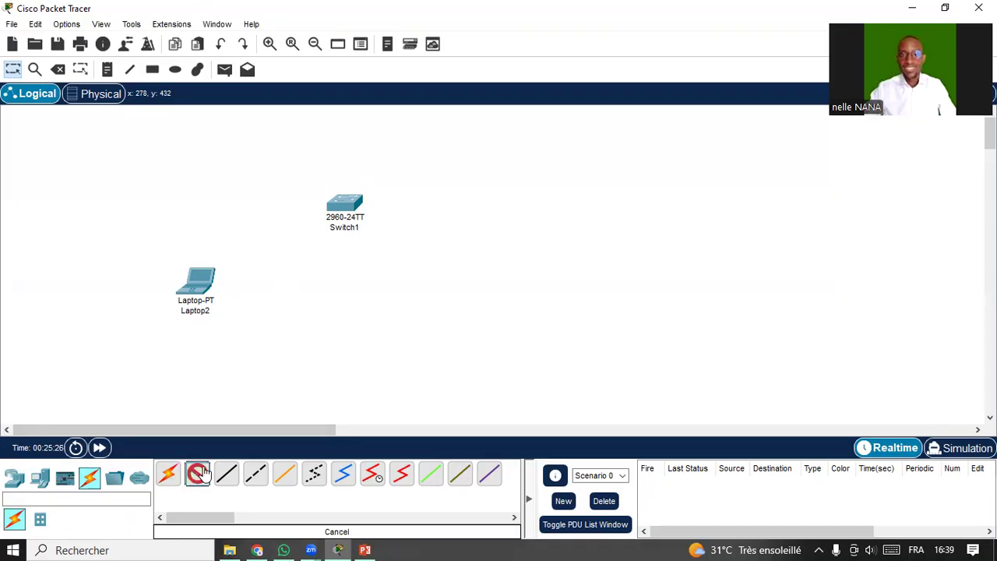
left_click(198, 282)
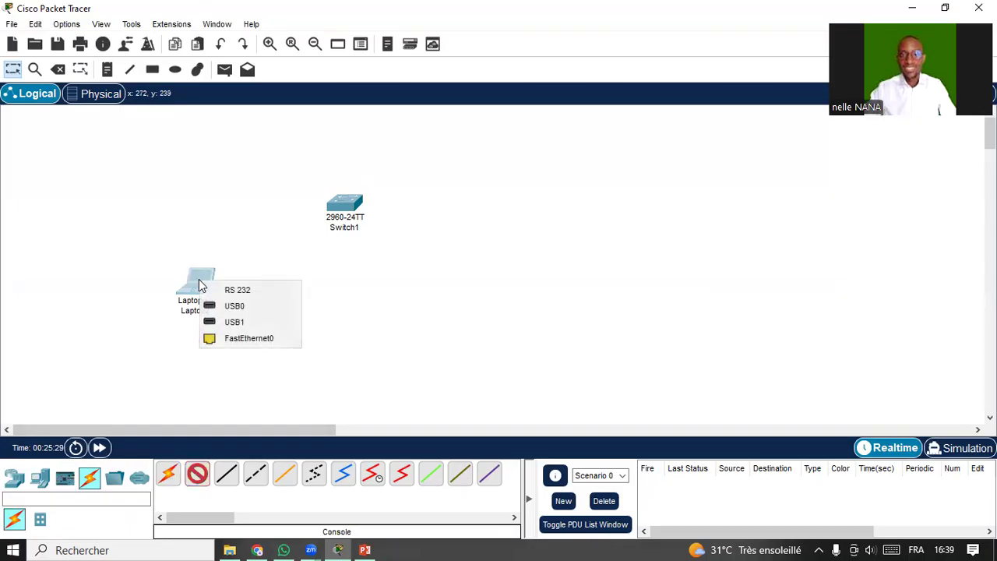
left_click(251, 291)
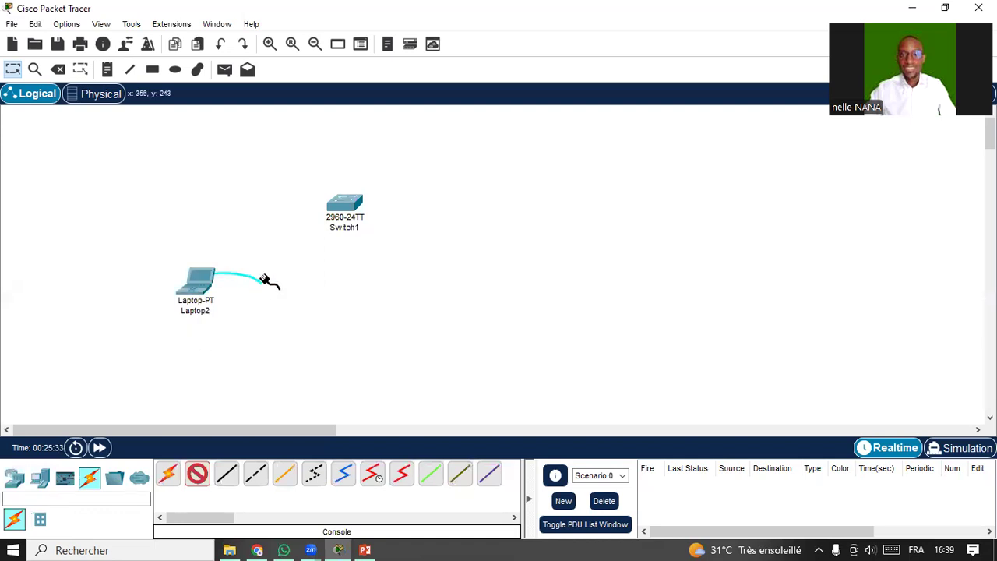
left_click(351, 206)
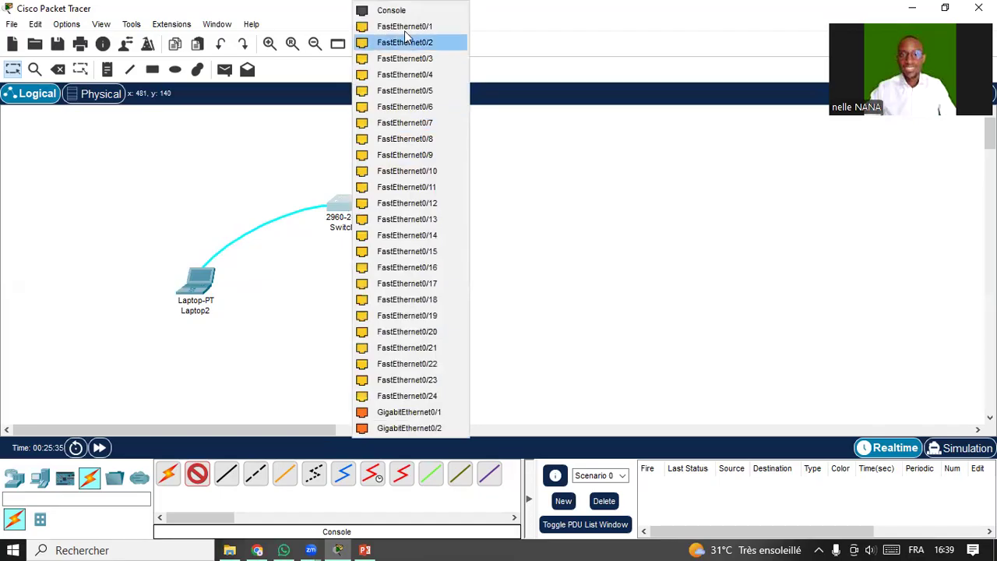
left_click(391, 10)
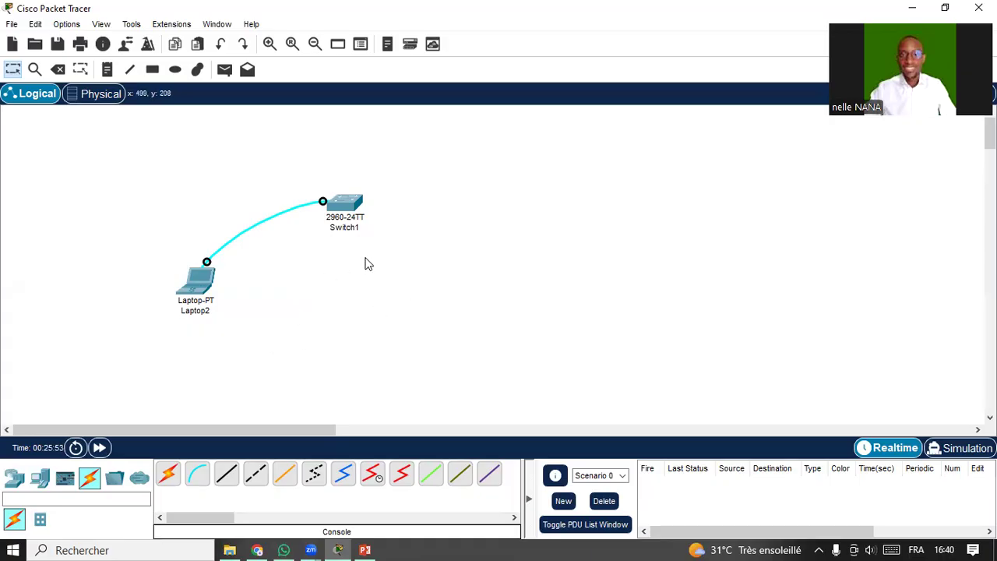
Add text notes reading 192.168.10.2 and 192.168.10.5 to the workspace.
left_click(108, 70)
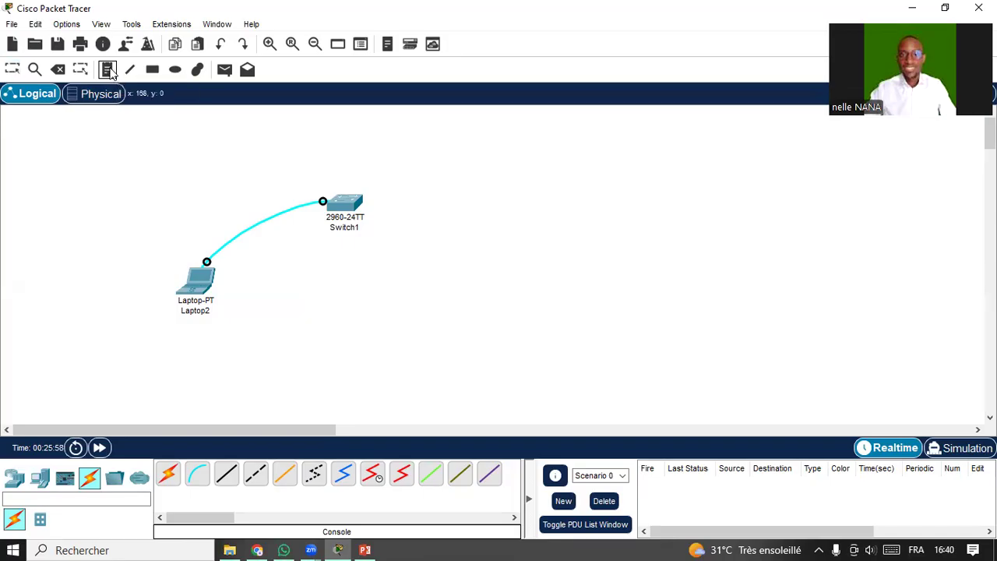
left_click(373, 239)
type("192.168.10.2")
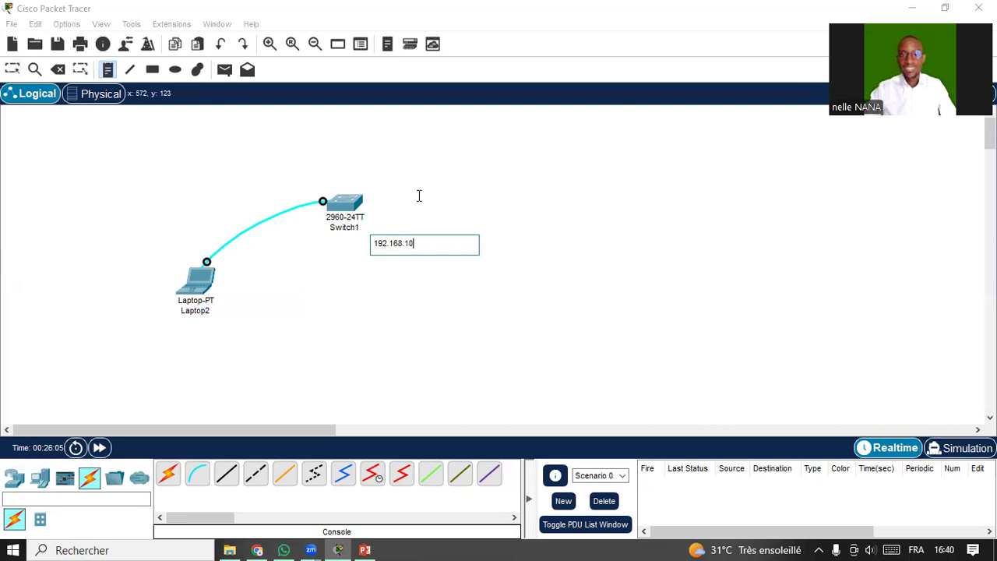
left_click(164, 337)
left_click(163, 324)
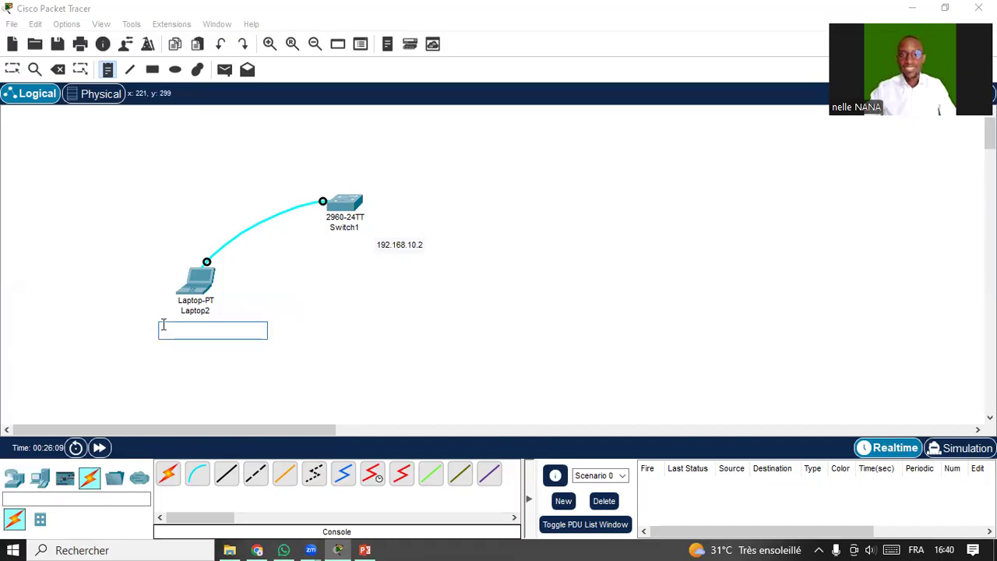
type("192.16")
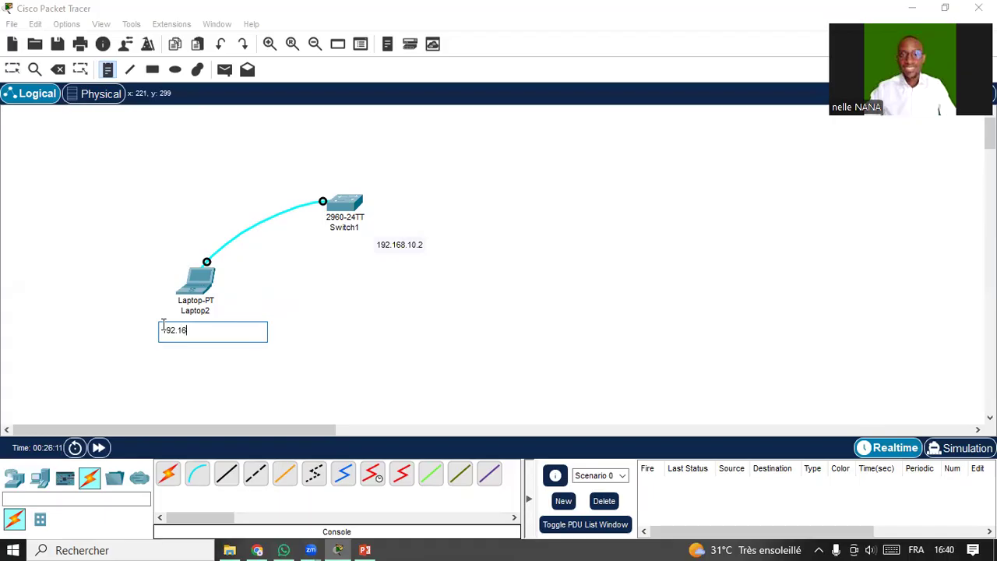
type("8.10.5")
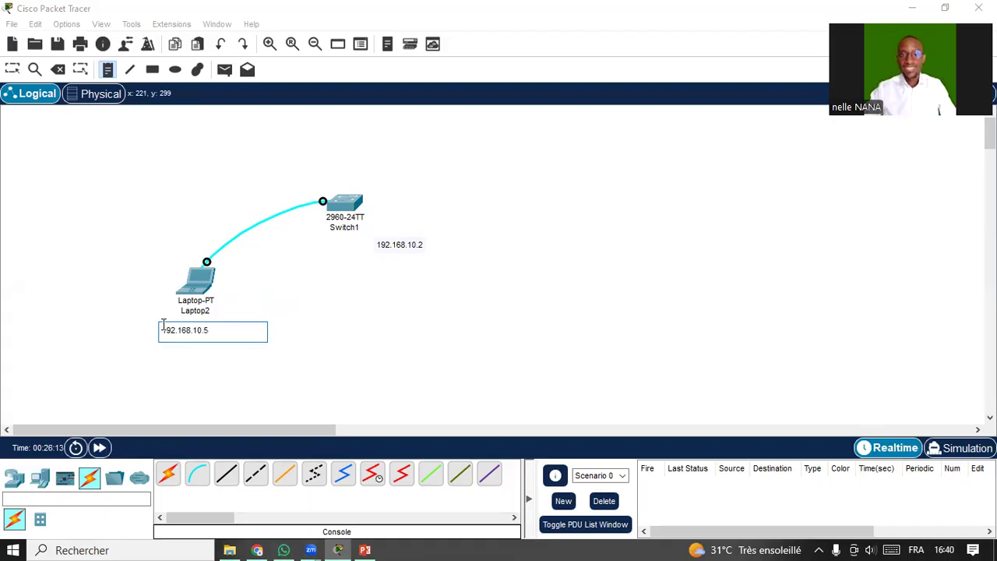
left_click(426, 347)
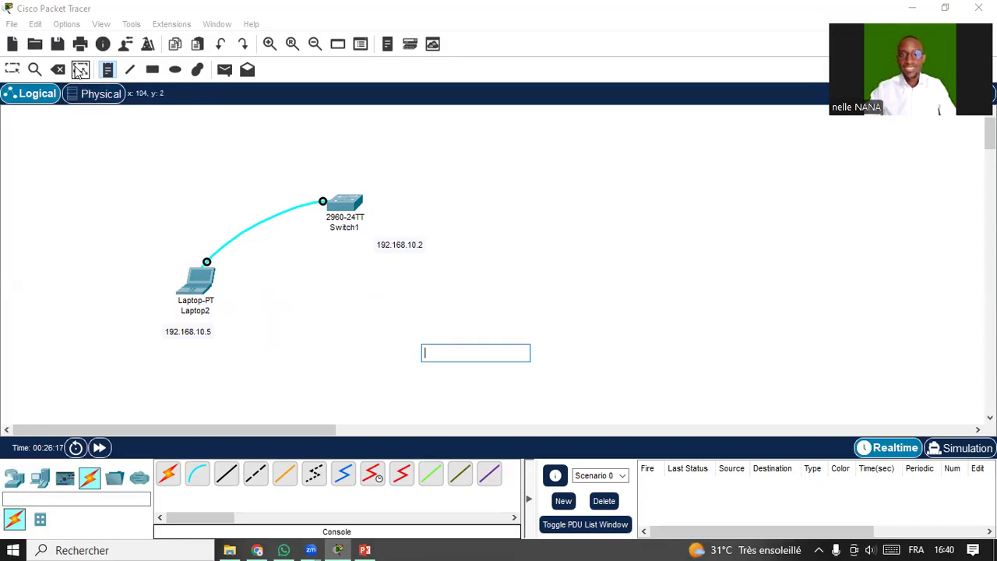
left_click(80, 71)
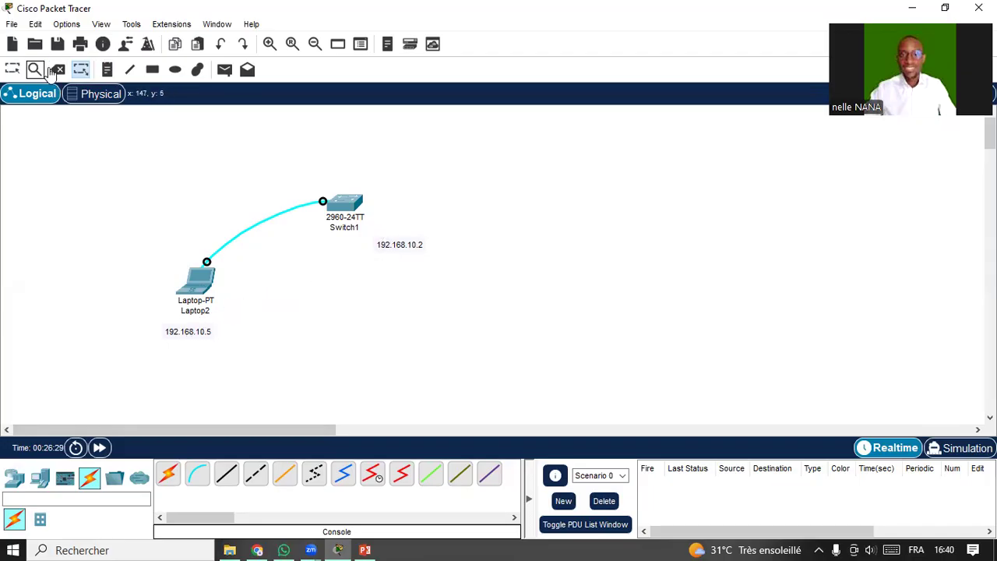
Position the 192.168.10.2 note under Switch1 and the 192.168.10.5 note under Laptop2.
left_click(12, 69)
left_click_drag(410, 249, 367, 247)
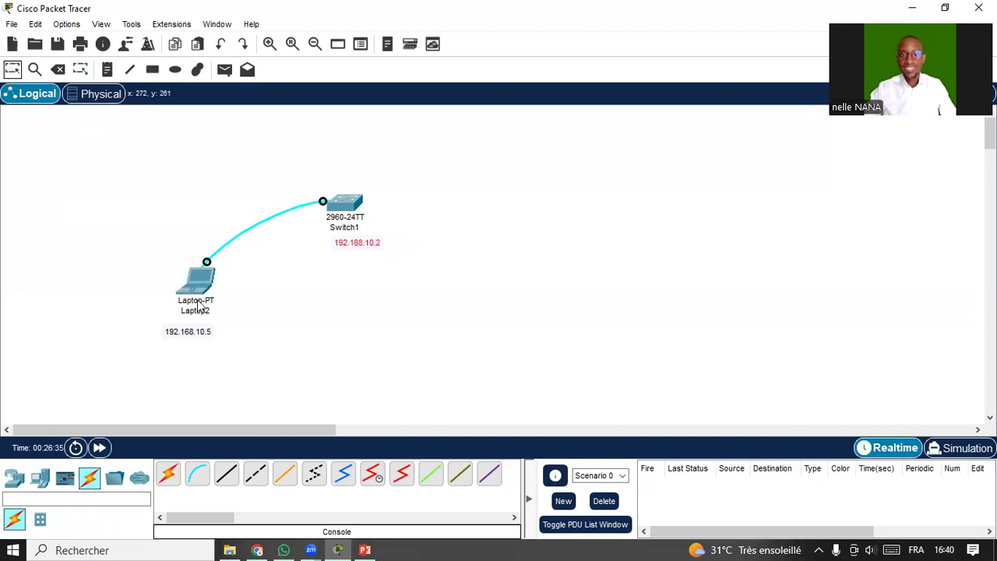
mouse_move(194, 337)
left_mouse_down()
mouse_move(167, 324)
mouse_move(182, 330)
left_mouse_up()
left_click(238, 325)
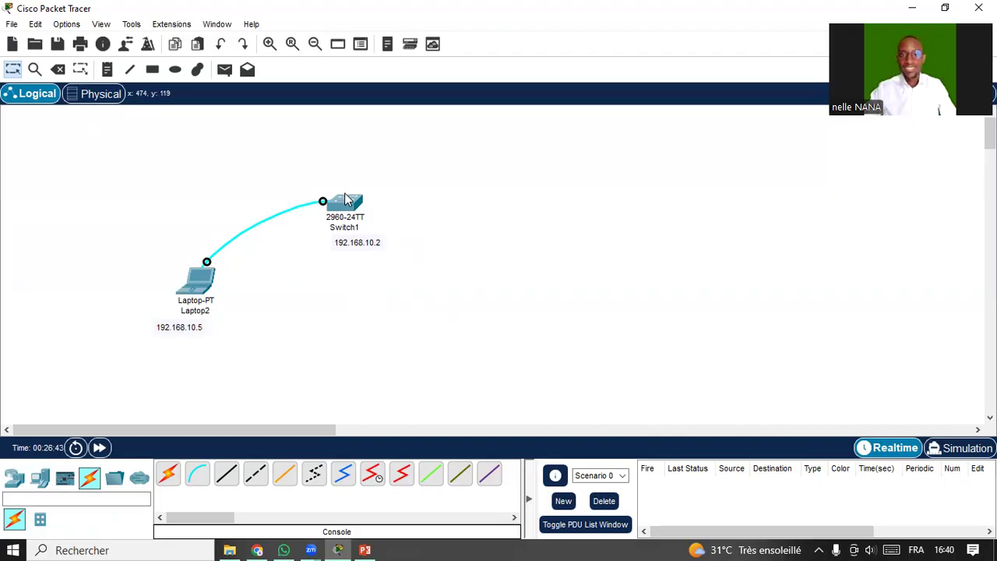
Open Laptop2's Terminal at 9600 8N1 and wake the switch console to Switch>.
left_click(196, 285)
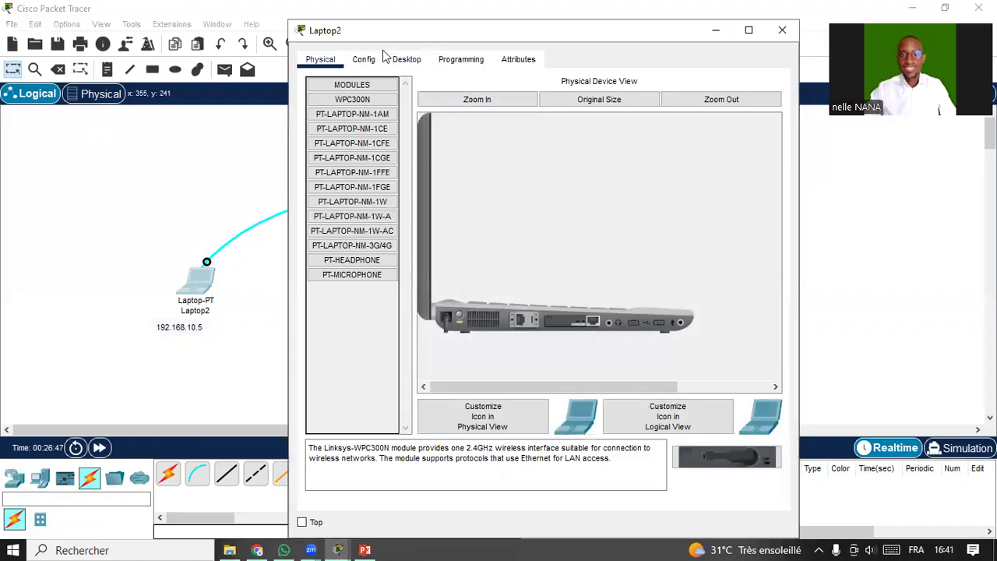
left_click(407, 61)
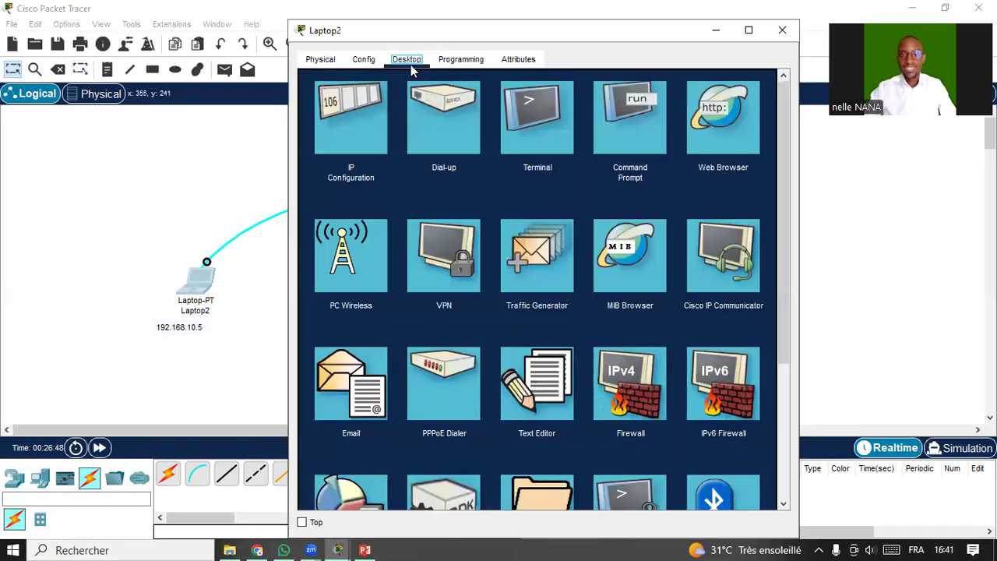
left_click(543, 131)
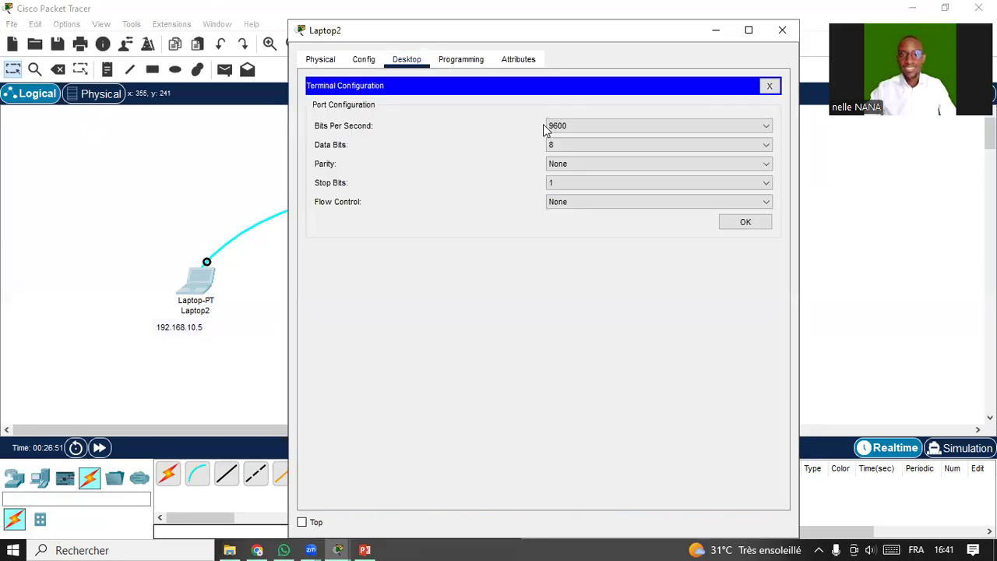
left_click(744, 223)
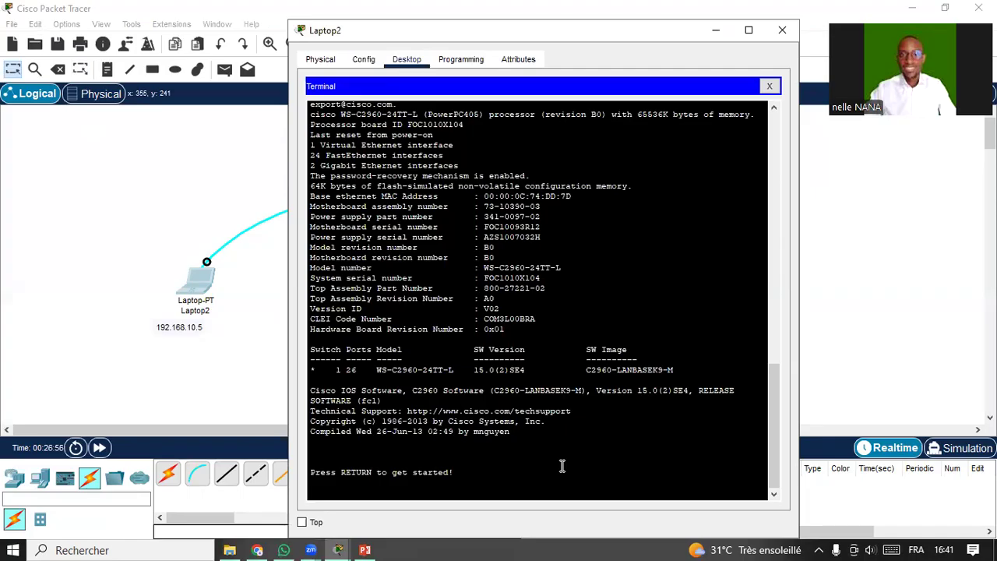
key("Return")
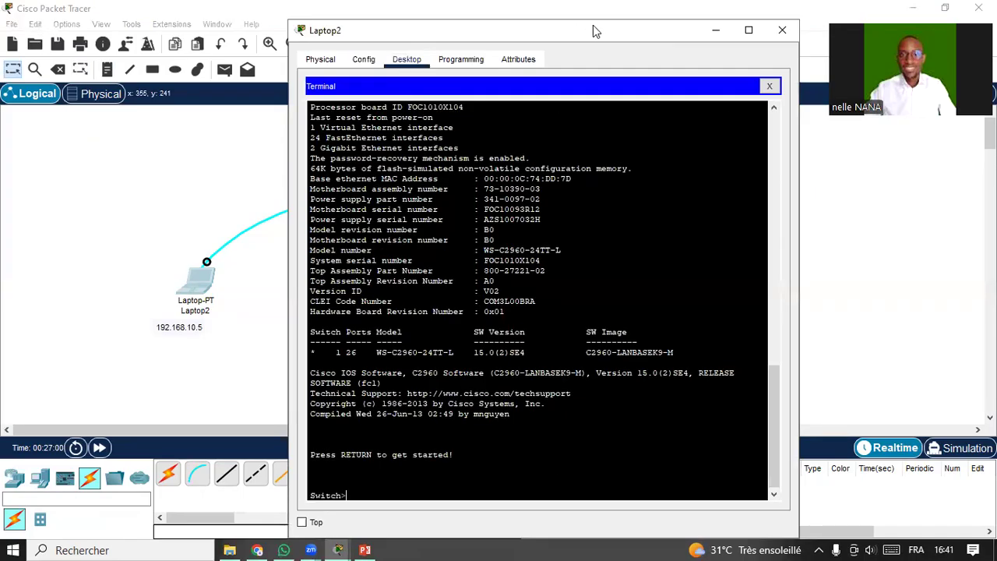
left_click_drag(598, 31, 772, 26)
left_click_drag(520, 491, 483, 491)
left_click(529, 490)
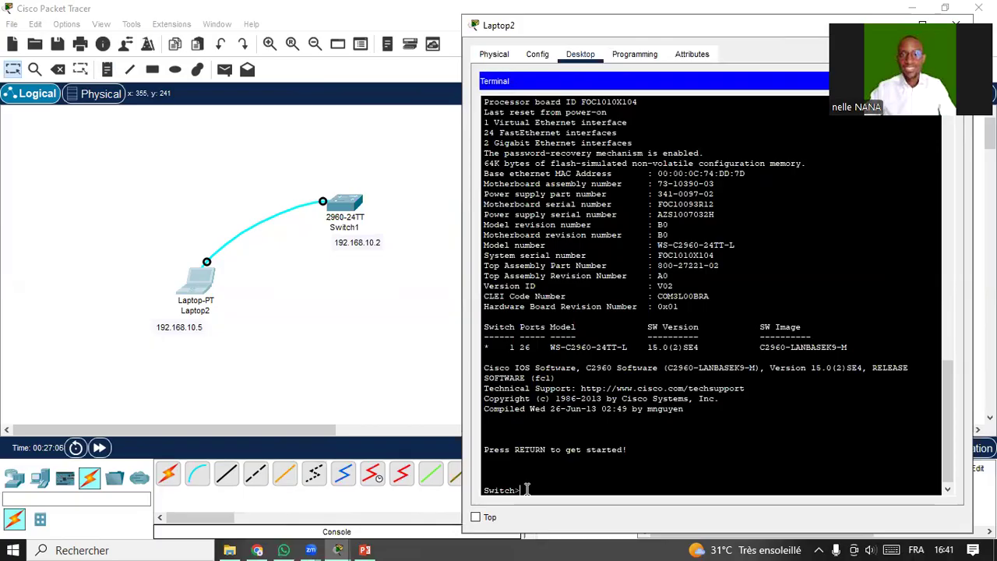
Run enable to reach the privileged Switch# prompt.
left_click_drag(528, 490, 494, 487)
left_click(533, 489)
type("en")
key("Tab")
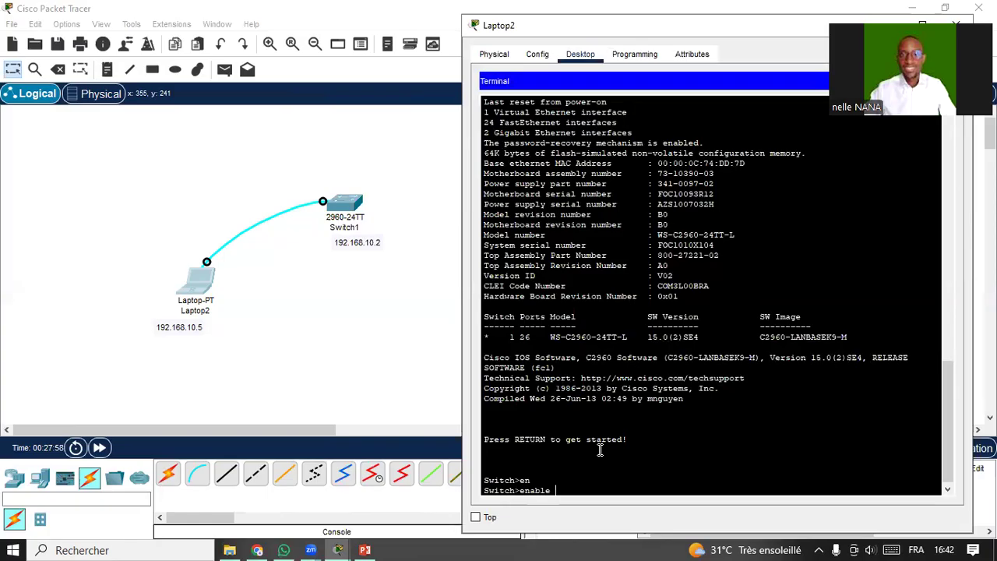
key("Return")
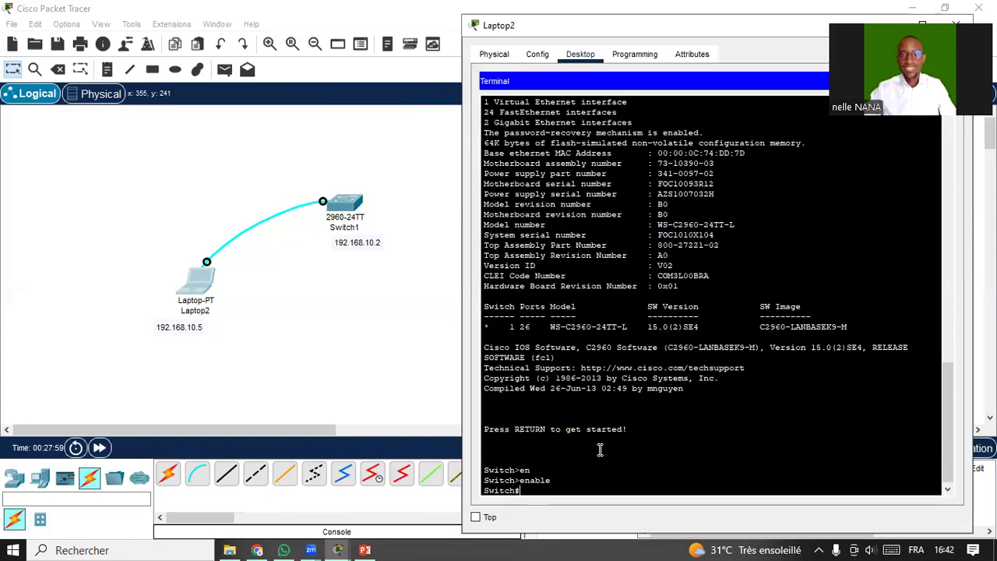
left_click_drag(520, 491, 511, 491)
left_click(522, 491)
Run configure terminal to reach the Switch(config)# prompt.
type("confi")
key("Tab")
type("ter")
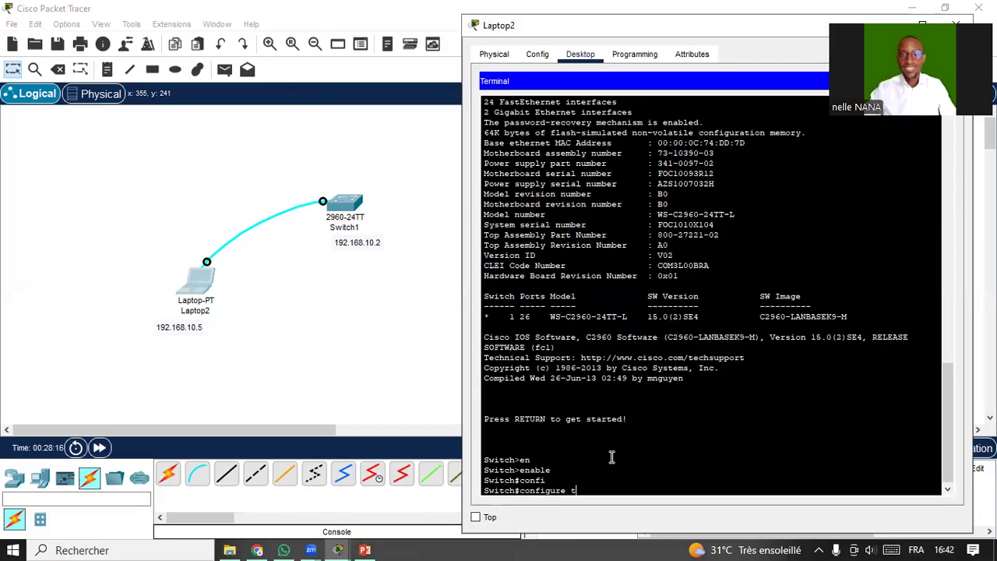
key("Tab")
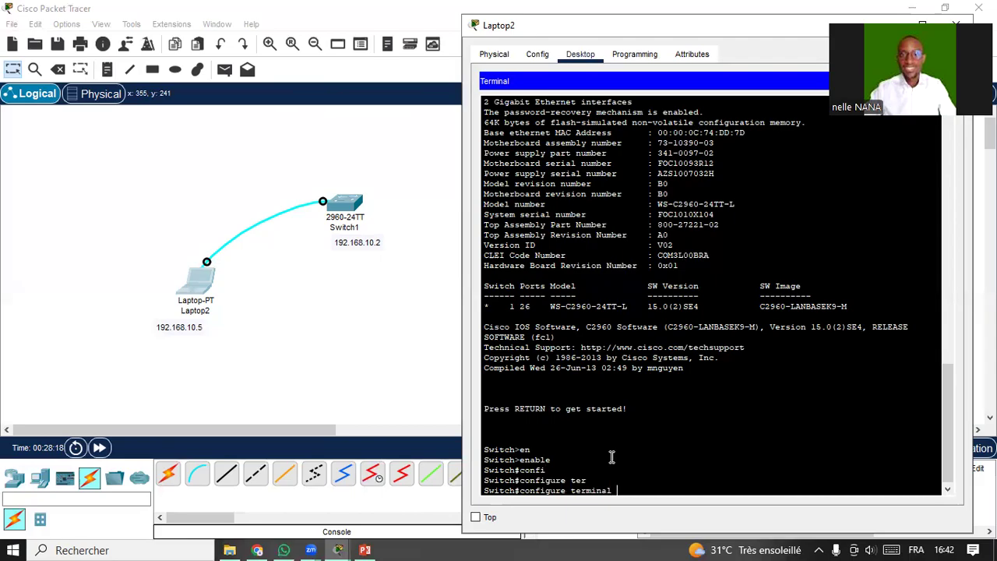
key("Return")
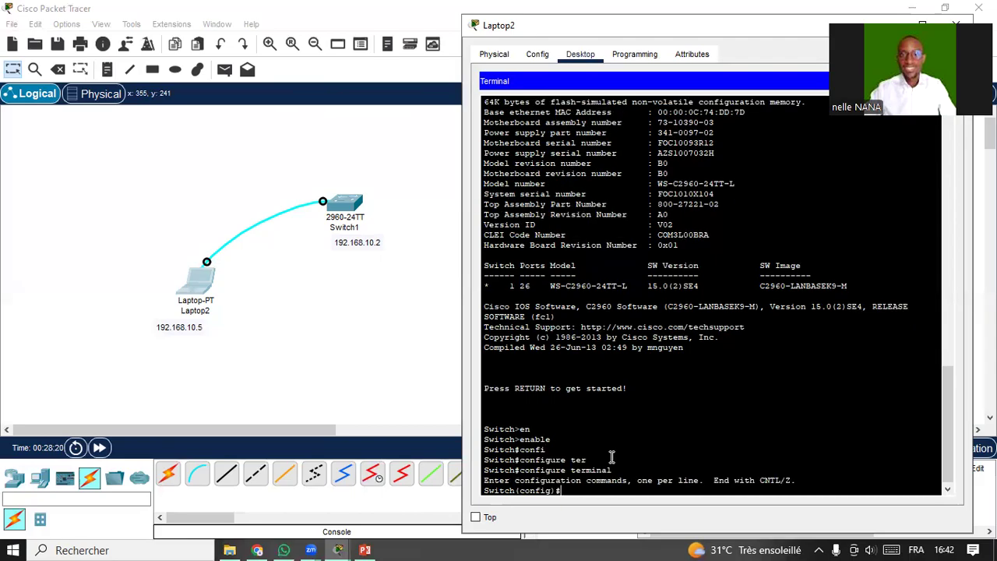
left_click_drag(556, 491, 514, 494)
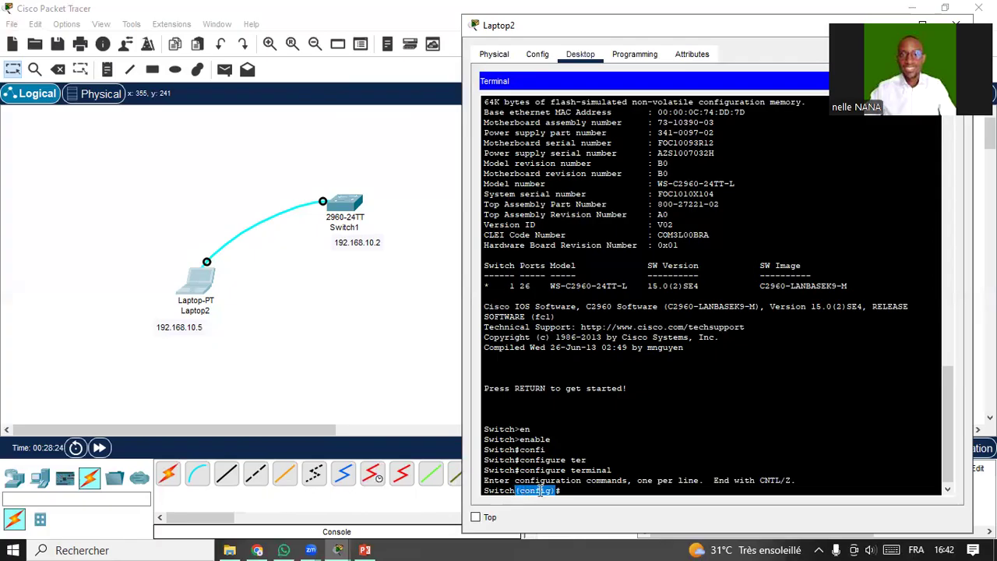
left_click(573, 489)
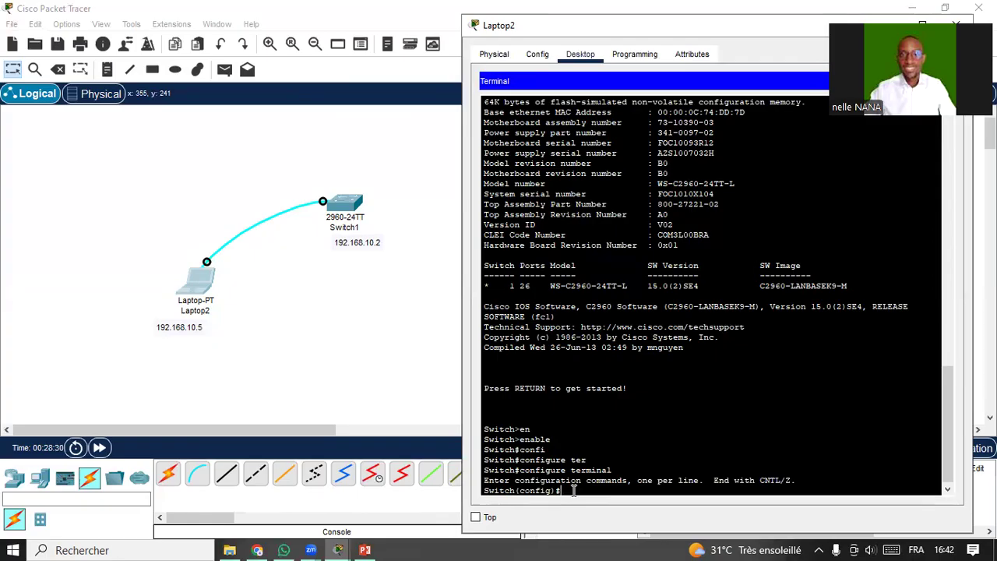
Set hostname cisco so the prompt changes from Switch(config)# to cisco(config)#.
type("host")
key("Tab")
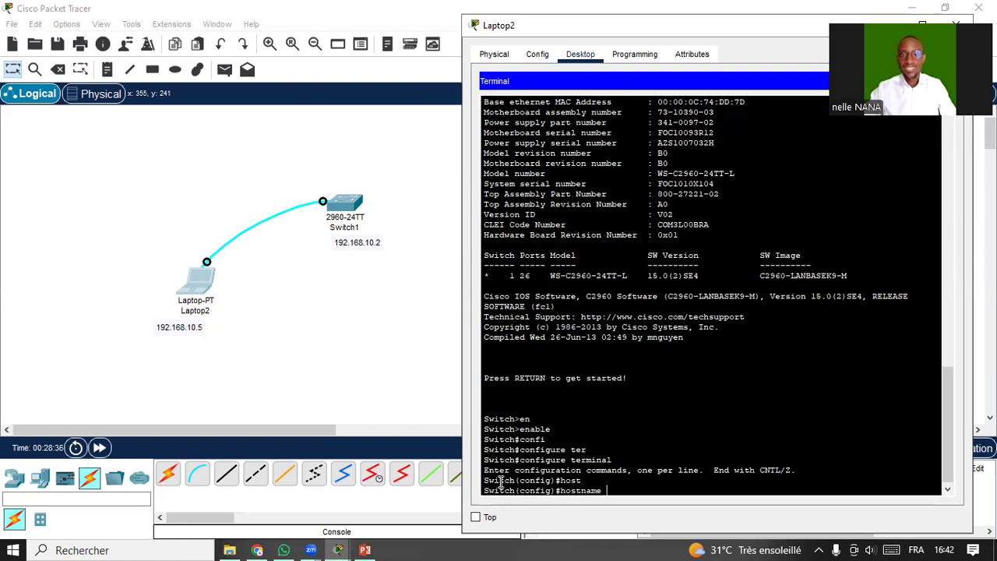
left_click_drag(515, 489, 484, 491)
left_click(613, 493)
type("cisco")
key("Return")
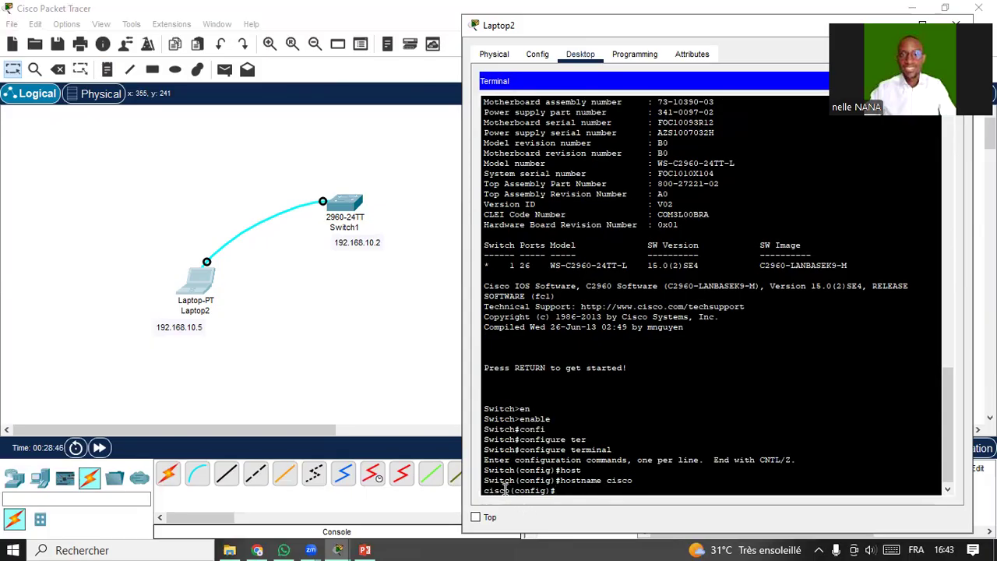
left_click_drag(510, 490, 483, 492)
left_click(561, 490)
Enter line console 0 configuration mode.
type("ine con")
key("Tab")
type("0")
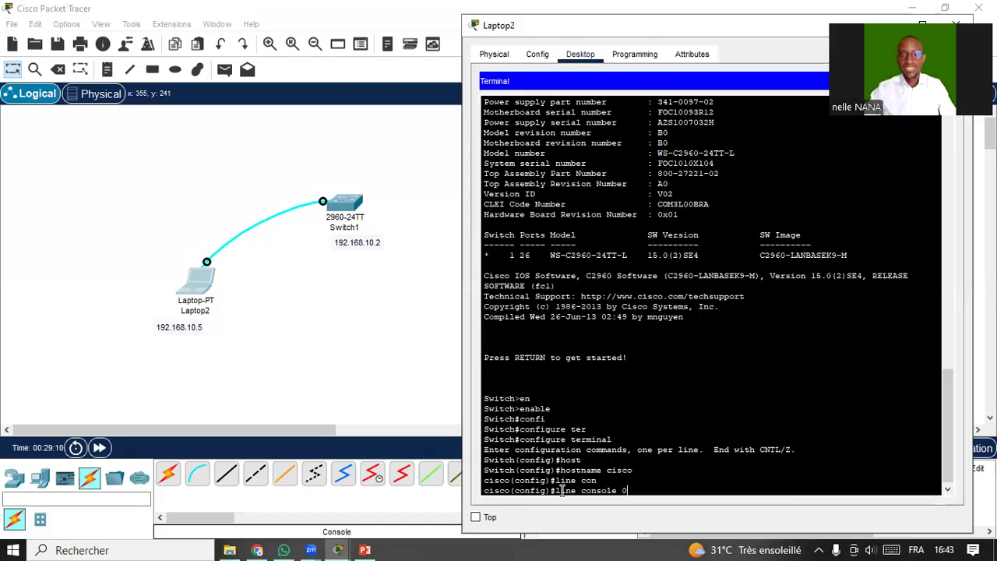
key("Return")
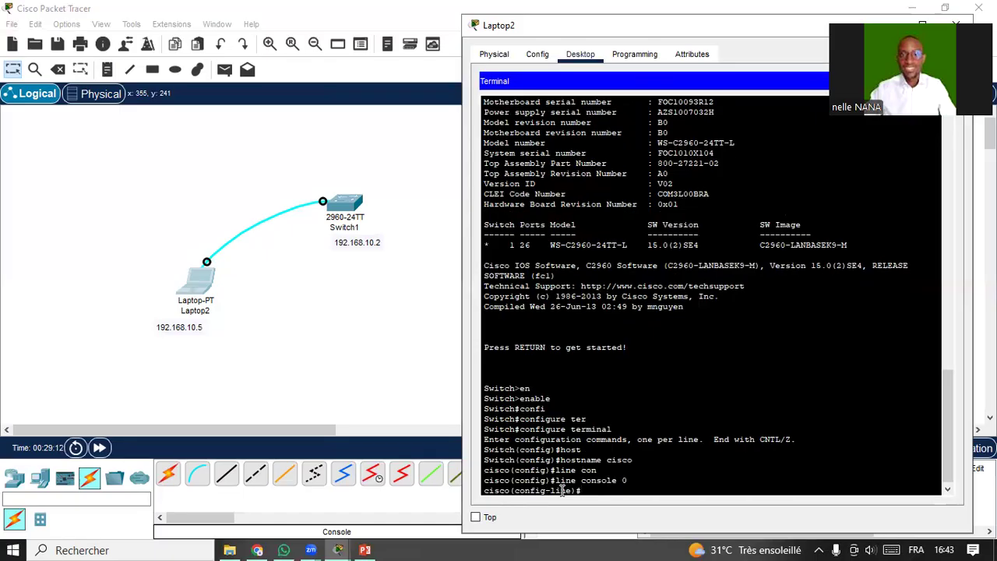
left_click_drag(514, 491, 590, 491)
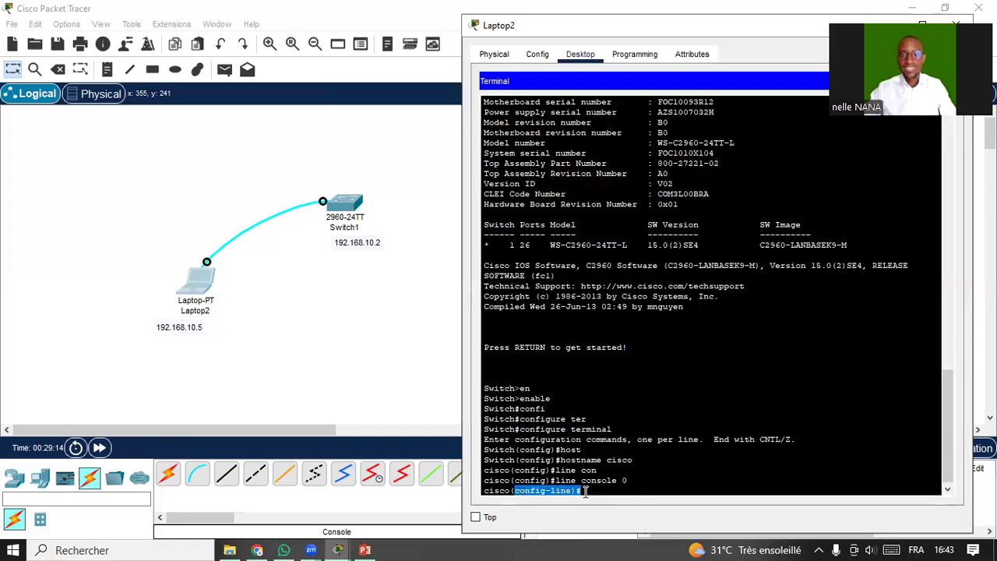
left_click(589, 491)
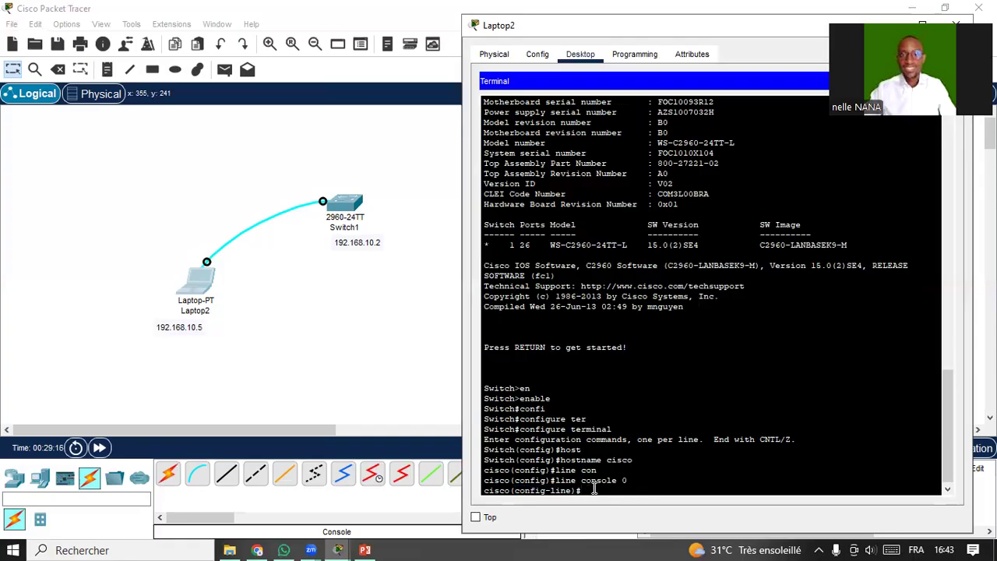
Set the console line password, require login, and exit the line.
type("pass")
key("Tab")
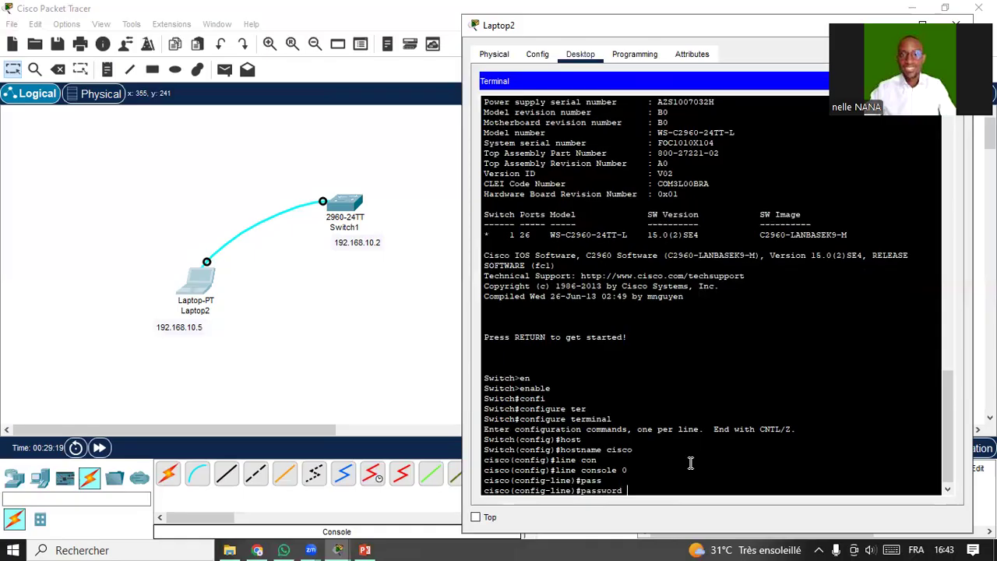
type("cisco1234")
key("Return")
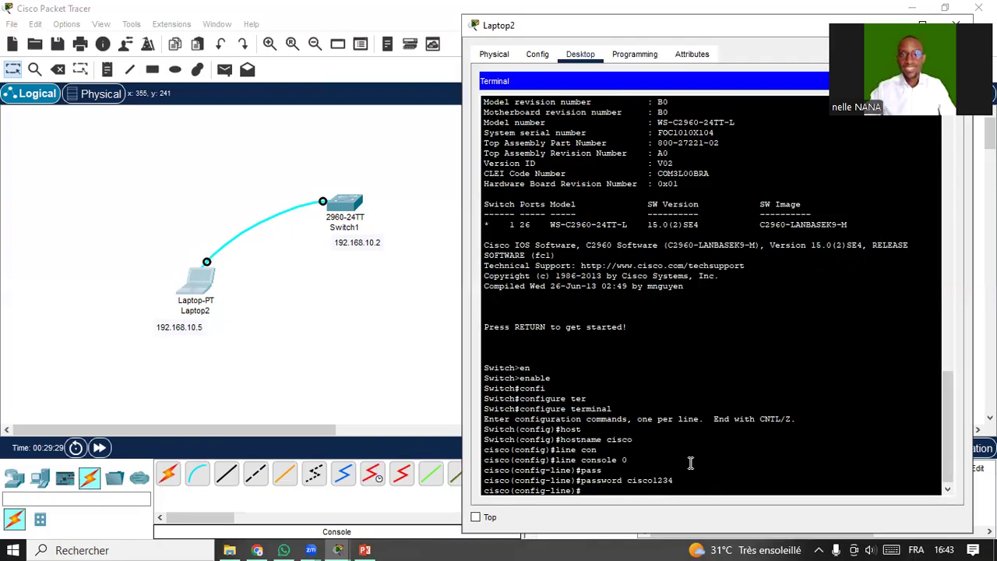
type("log")
key("Tab")
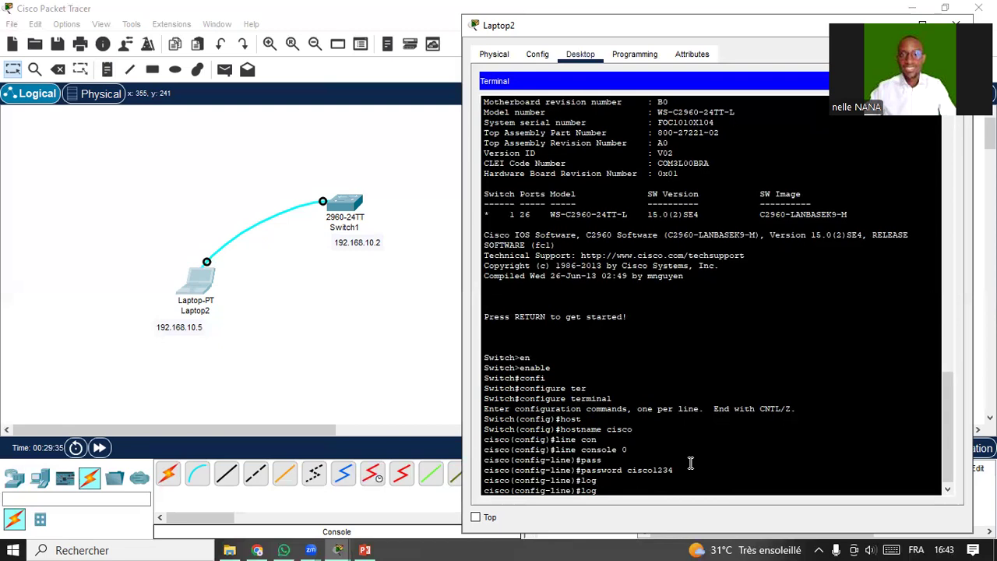
type("in")
key("Return")
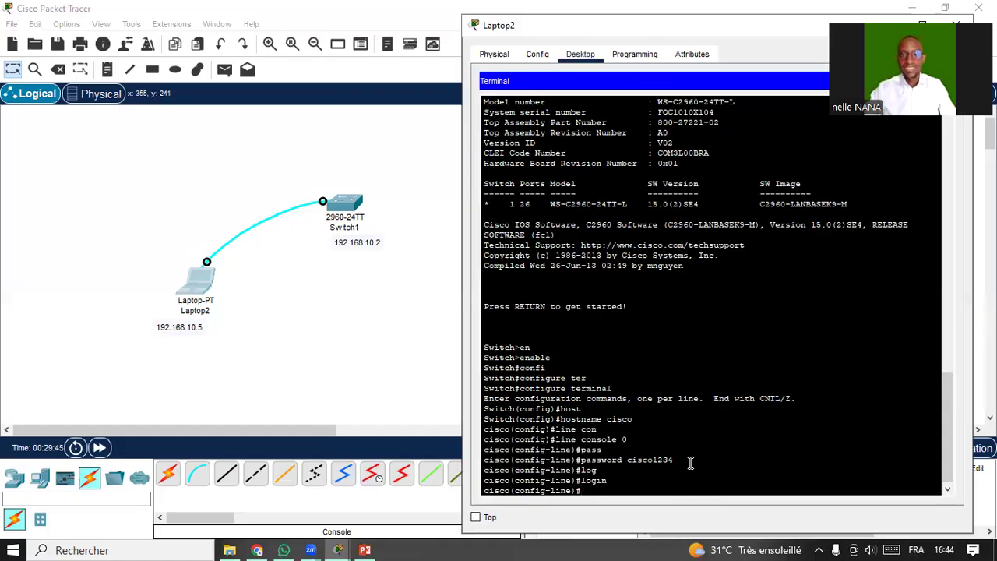
type("exit")
key("Return")
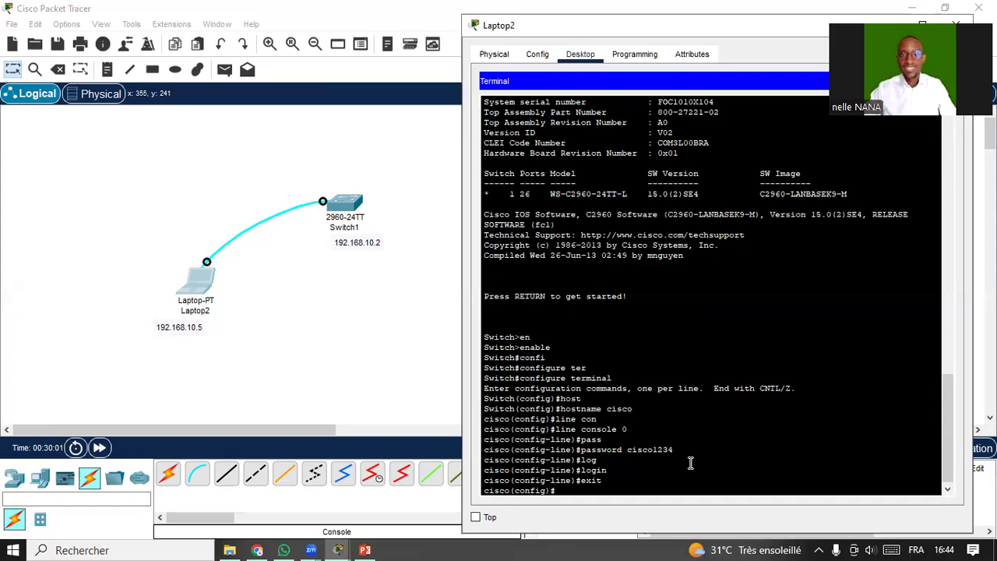
Save the running configuration with do wr.
type("do wr")
key("Return")
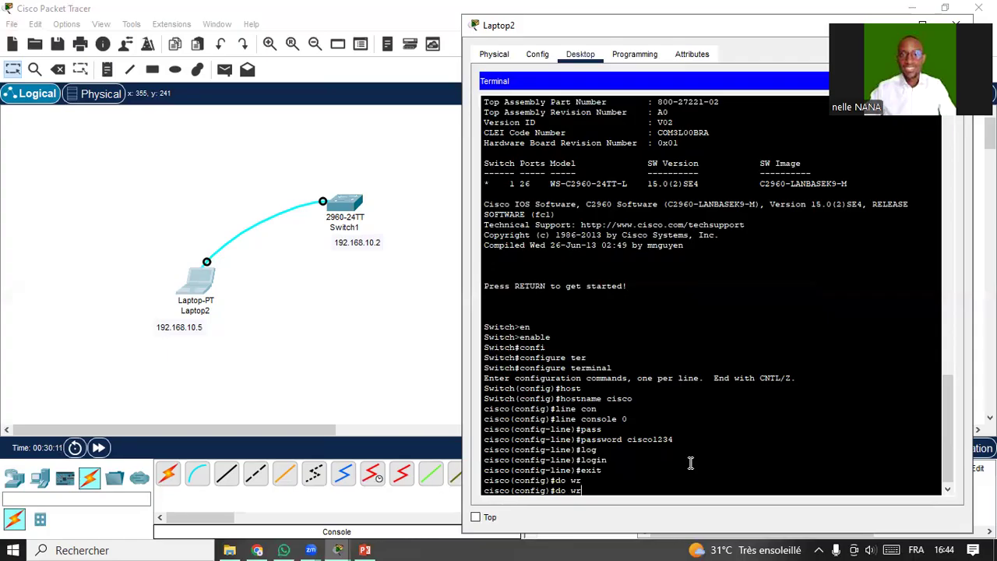
key("Return")
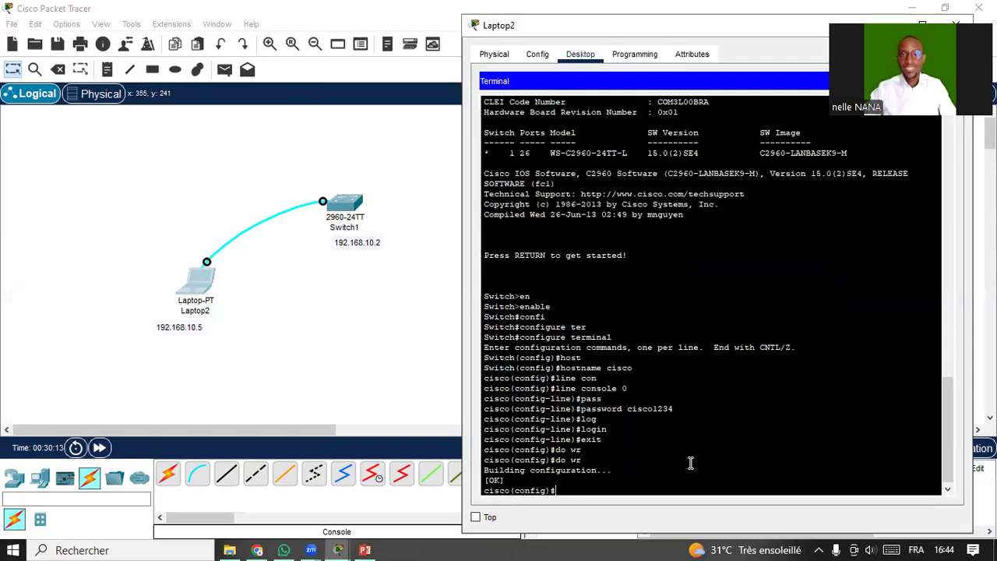
left_click_drag(487, 470, 545, 481)
Exit configuration mode, log out of the console, and close Laptop2's window.
left_click(580, 493)
type("exit")
key("Return")
key("Return")
type("exit")
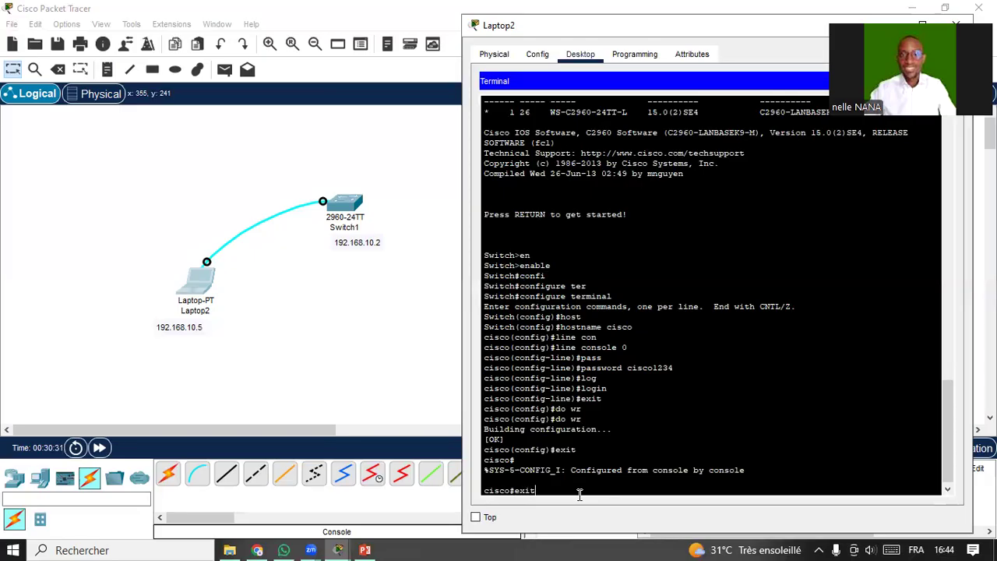
key("Return")
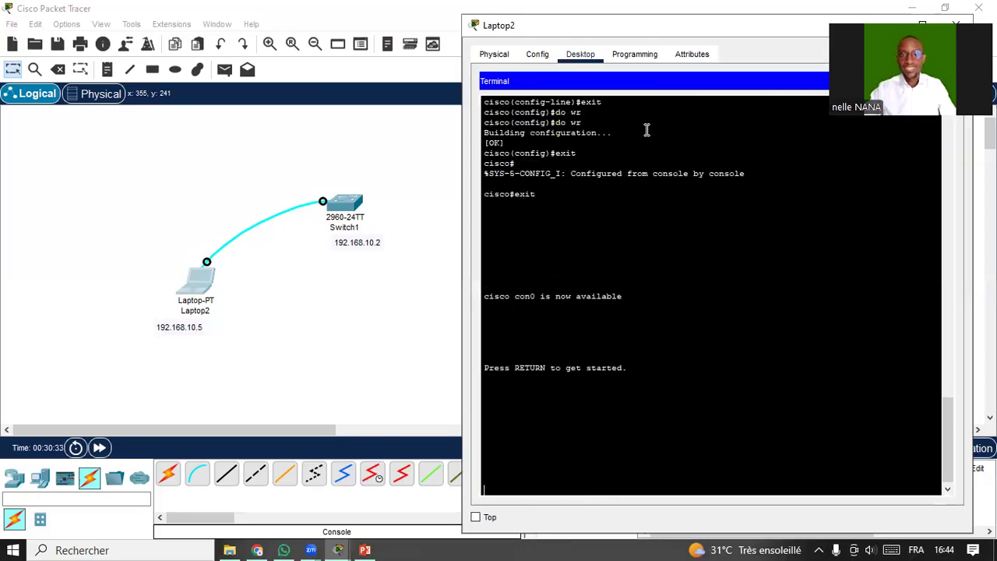
left_click_drag(683, 25, 541, 65)
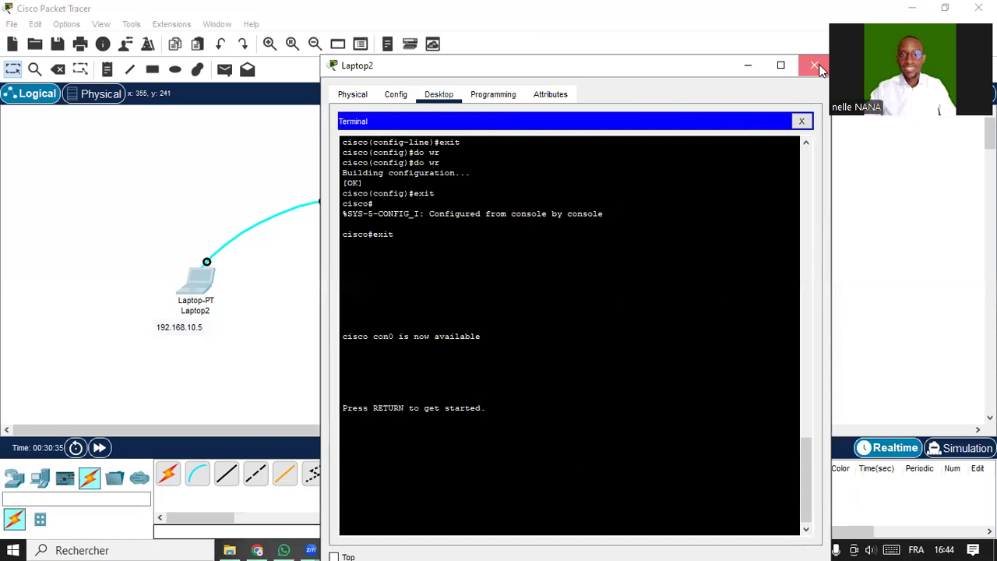
left_click(815, 66)
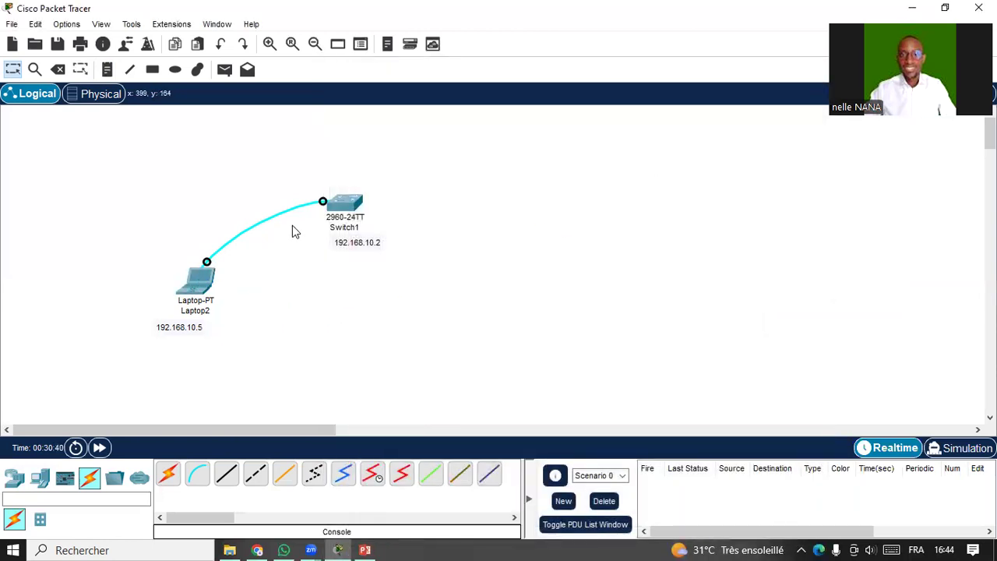
Reopen Laptop2's Terminal and pass the console password check.
left_click(201, 289)
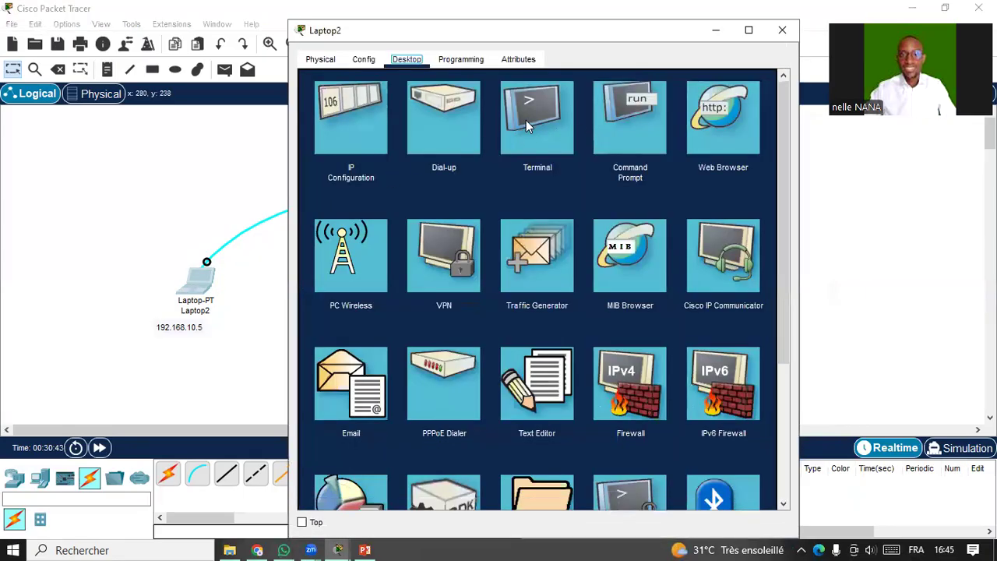
left_click(527, 125)
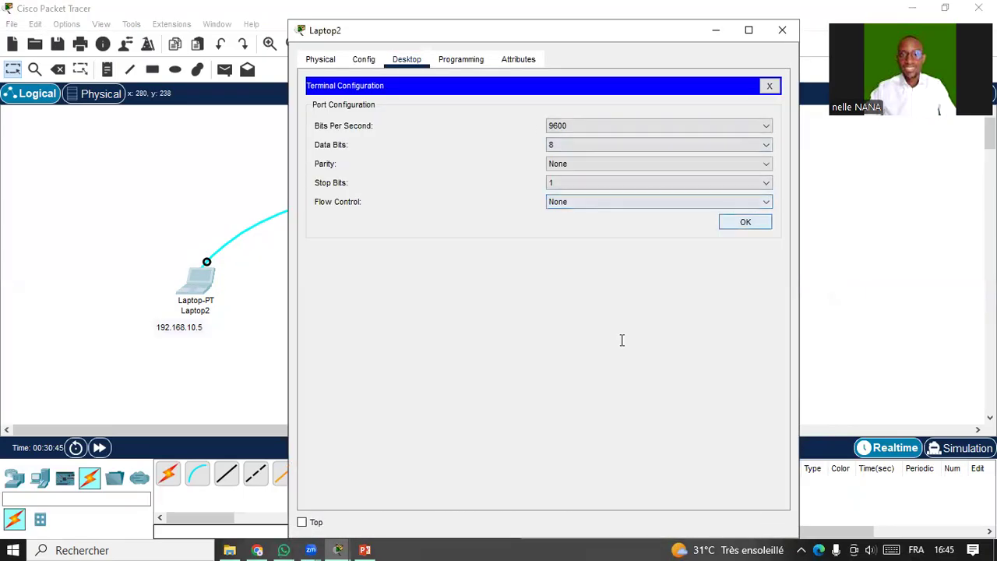
key("Return")
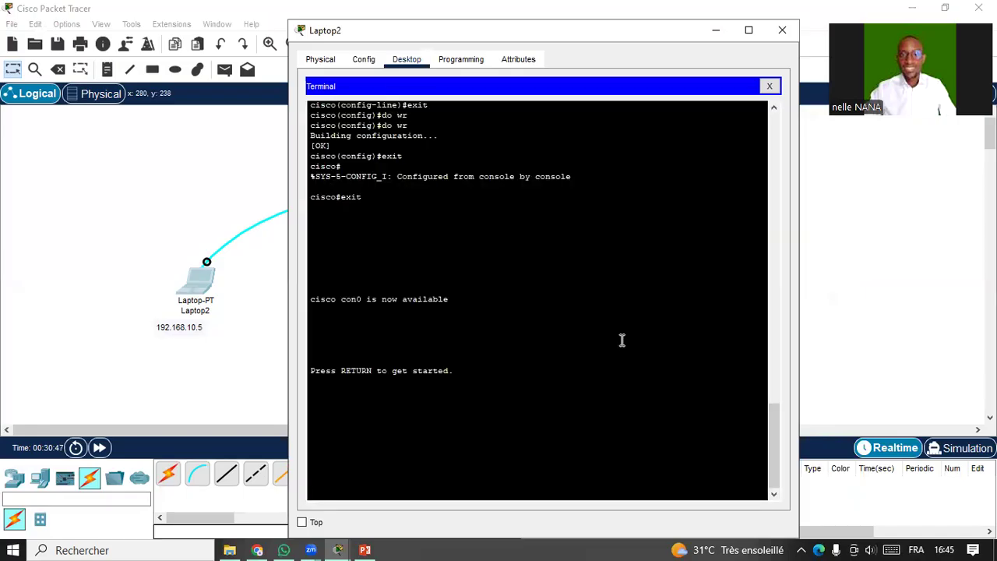
key("Return")
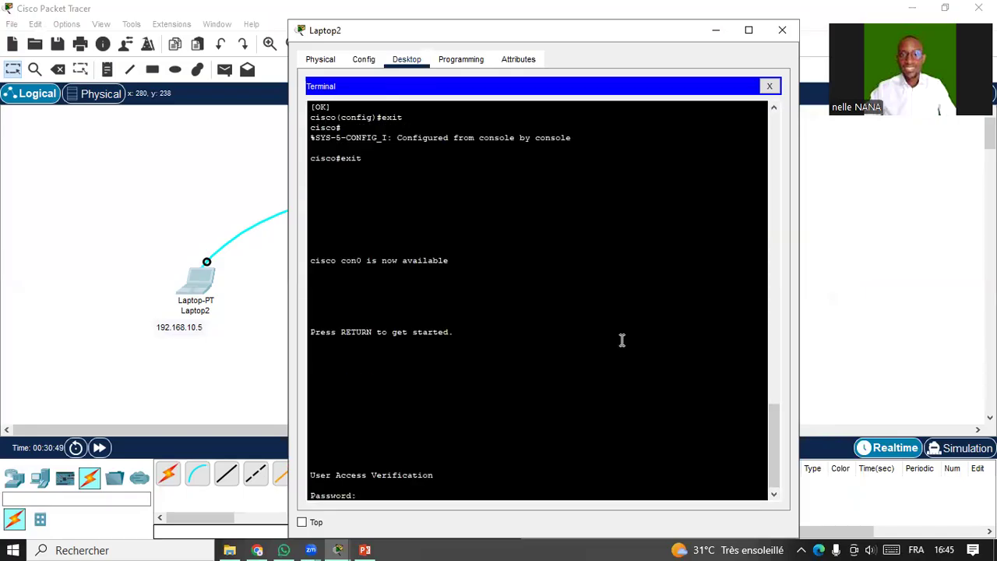
left_click_drag(310, 475, 426, 497)
left_click(415, 497)
key("Return")
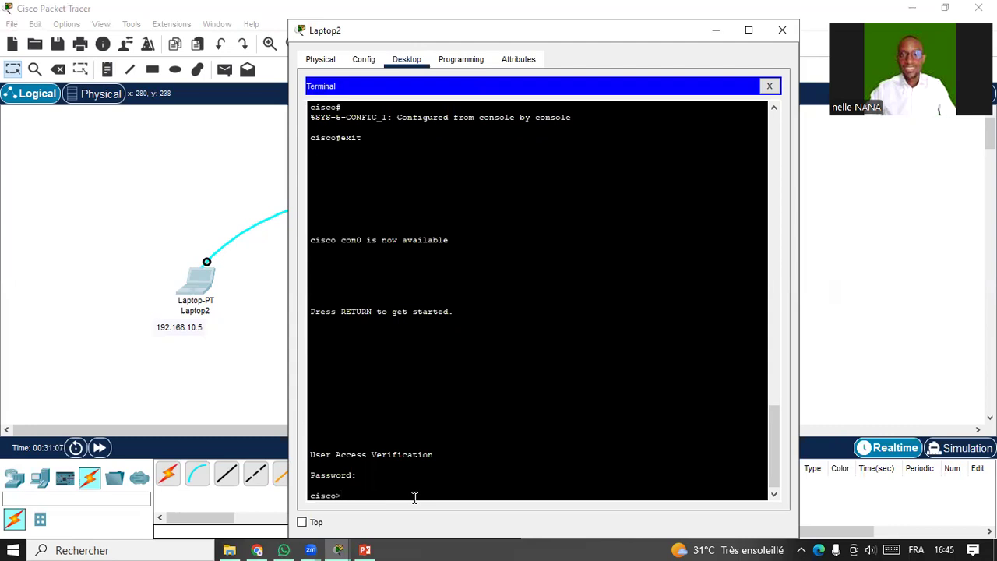
Run enable to reach the privileged cisco# prompt.
type("en")
key("Tab")
key("Return")
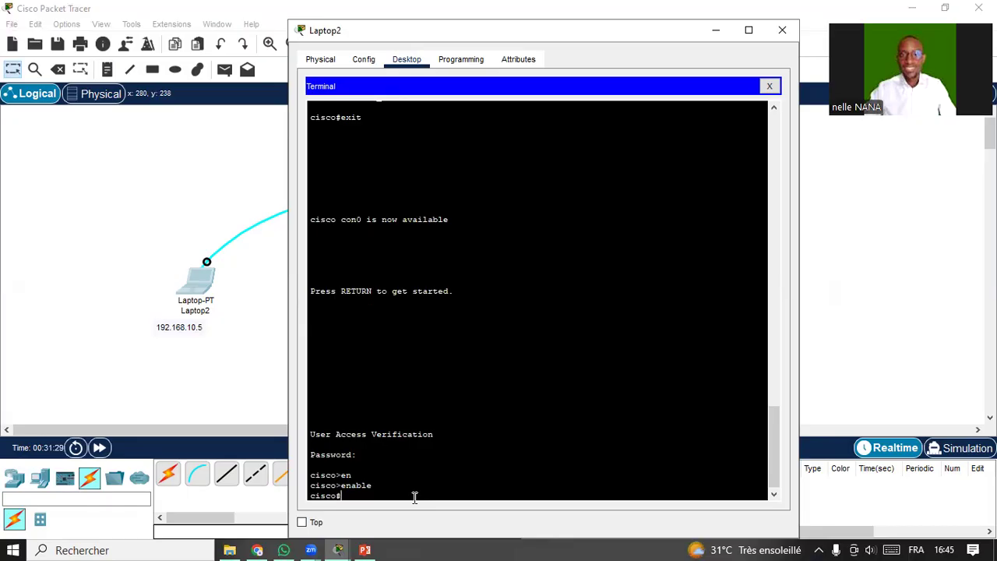
Run configure terminal from cisco# to reach cisco(config)#.
left_click_drag(396, 486, 347, 496)
left_click(351, 491)
left_click(346, 494)
type("nfigu")
key("Tab")
type("ter")
key("Tab")
key("Return")
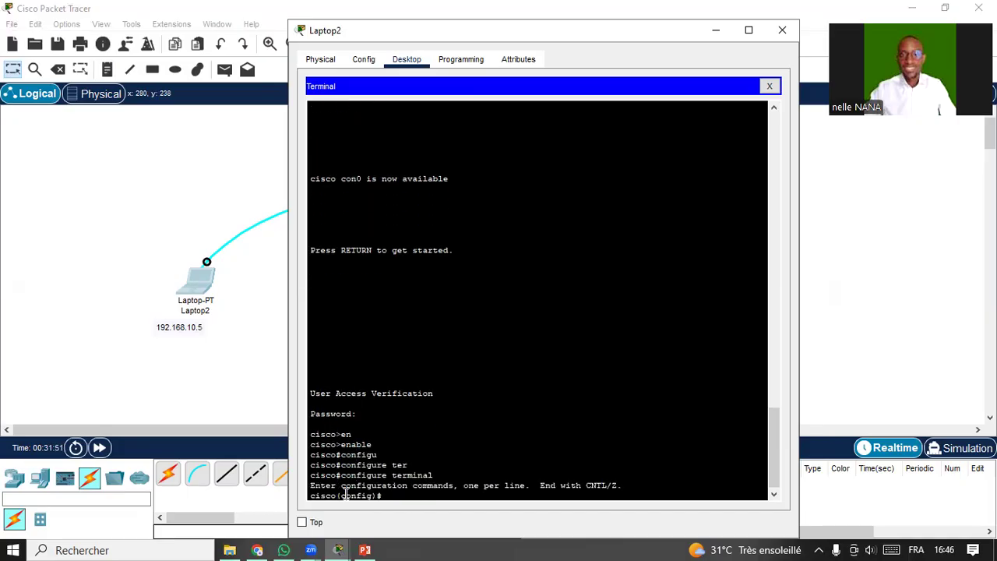
left_click_drag(373, 499, 396, 494)
left_click(396, 495)
Set an enable secret password to protect privileged mode.
type("en")
key("Tab")
type("ab")
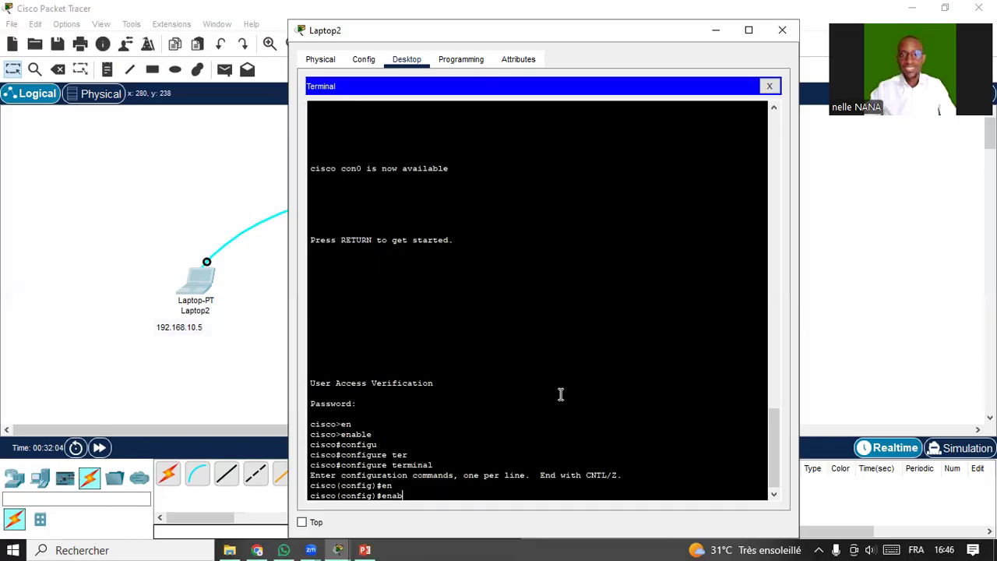
key("Tab")
type("sec")
key("Tab")
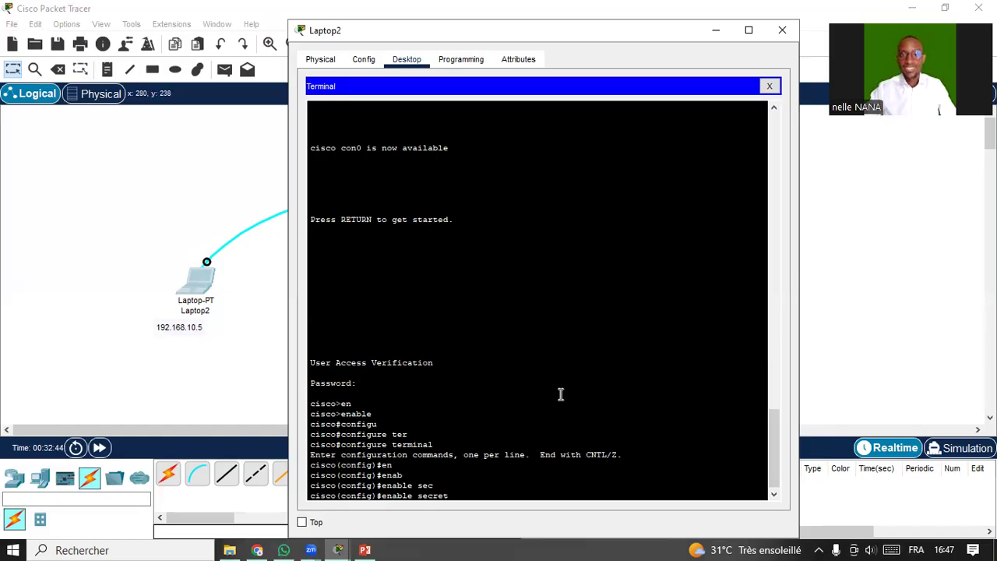
type("cisco1234")
key("Return")
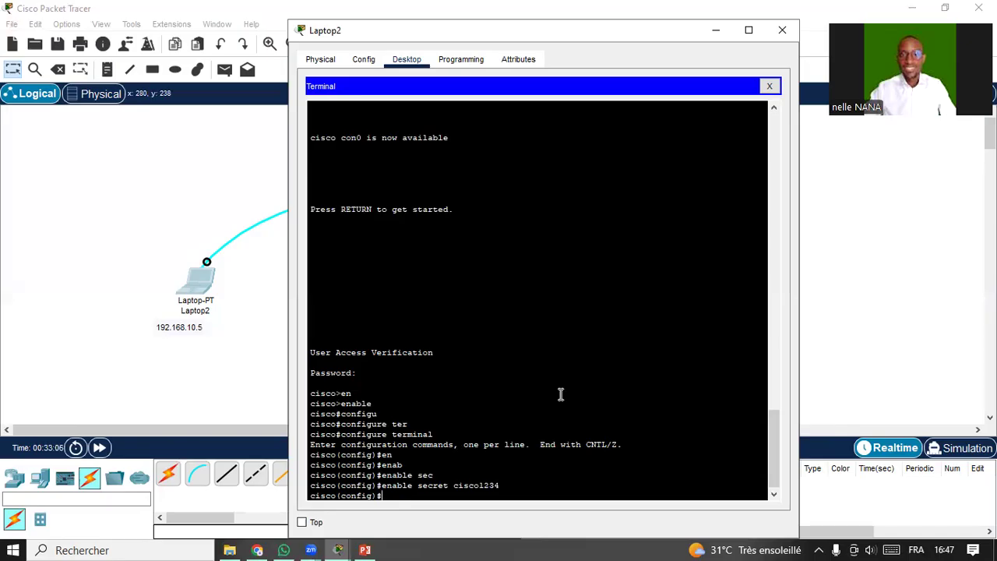
Try the login and logging commands at cisco(config)#; both return errors.
type("log")
key("Tab")
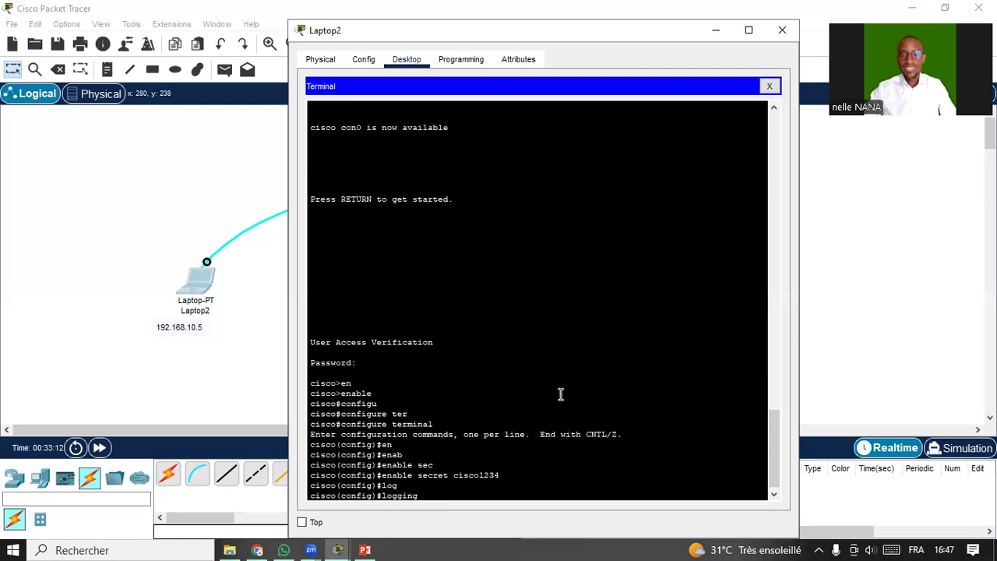
key("BackSpace")
key("BackSpace")
key("BackSpace")
key("BackSpace")
type("in")
key("Return")
key("Return")
key("Up")
key("Up")
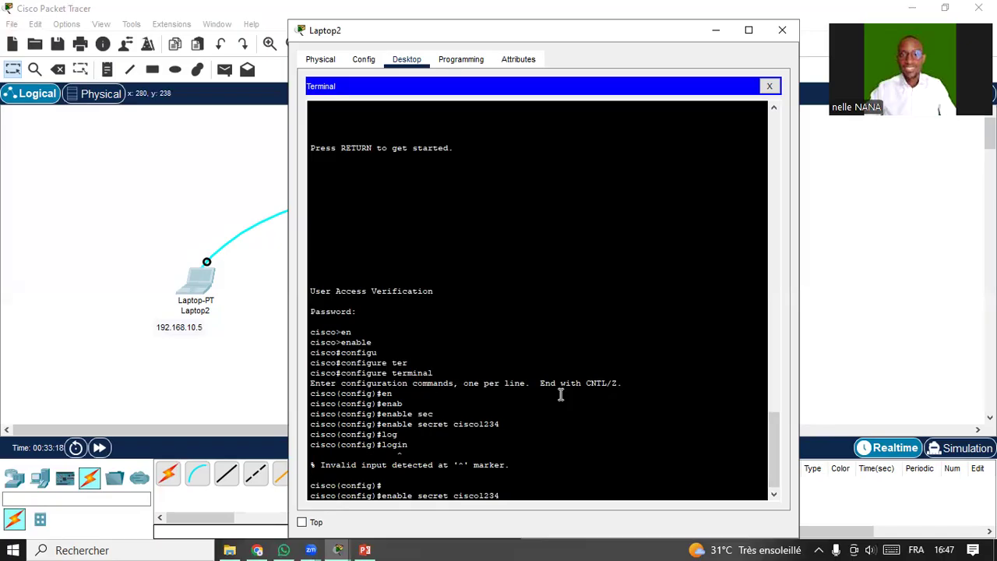
key("Down")
key("BackSpace")
key("BackSpace")
type("ging")
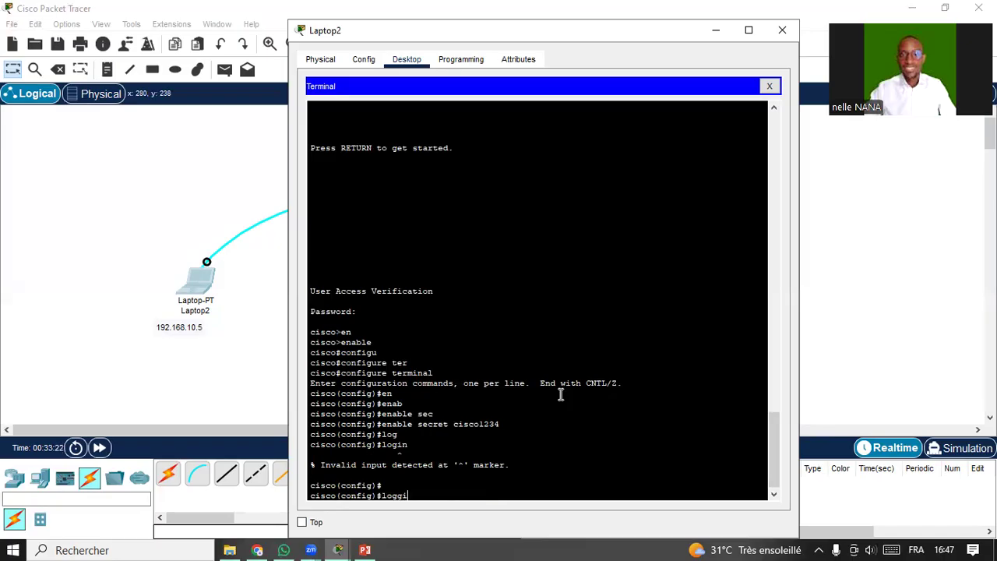
key("Tab")
key("Return")
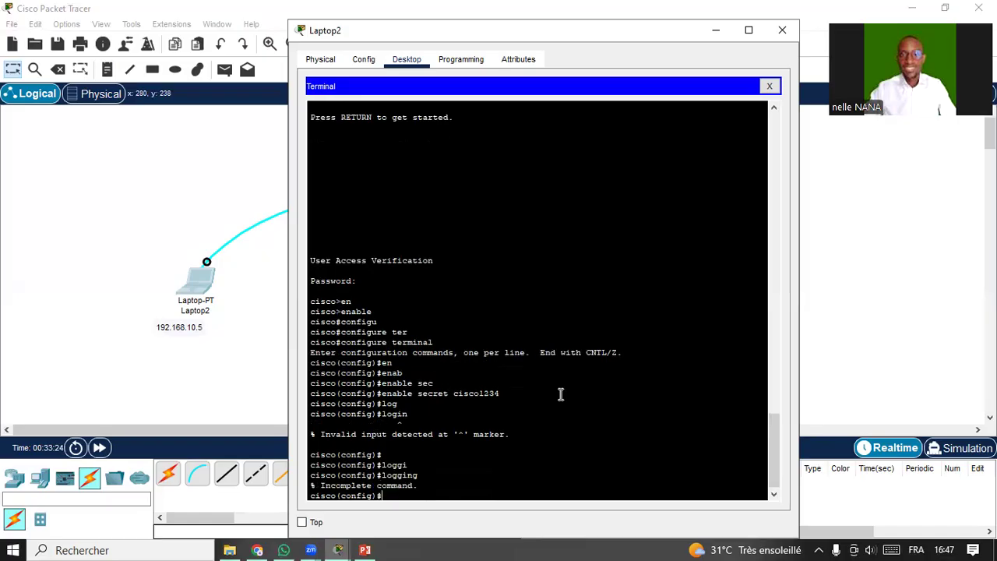
key("Return")
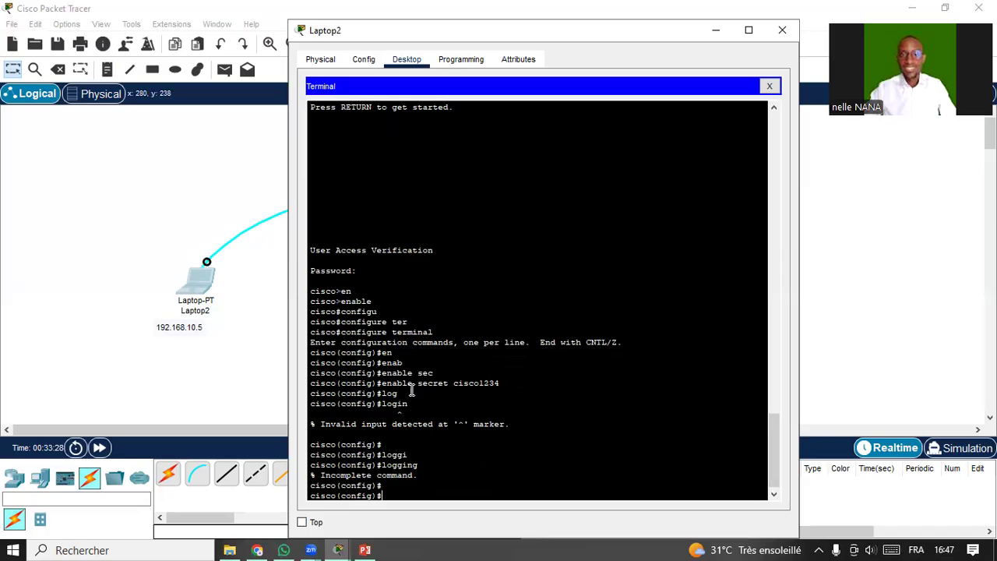
left_click_drag(382, 383, 498, 383)
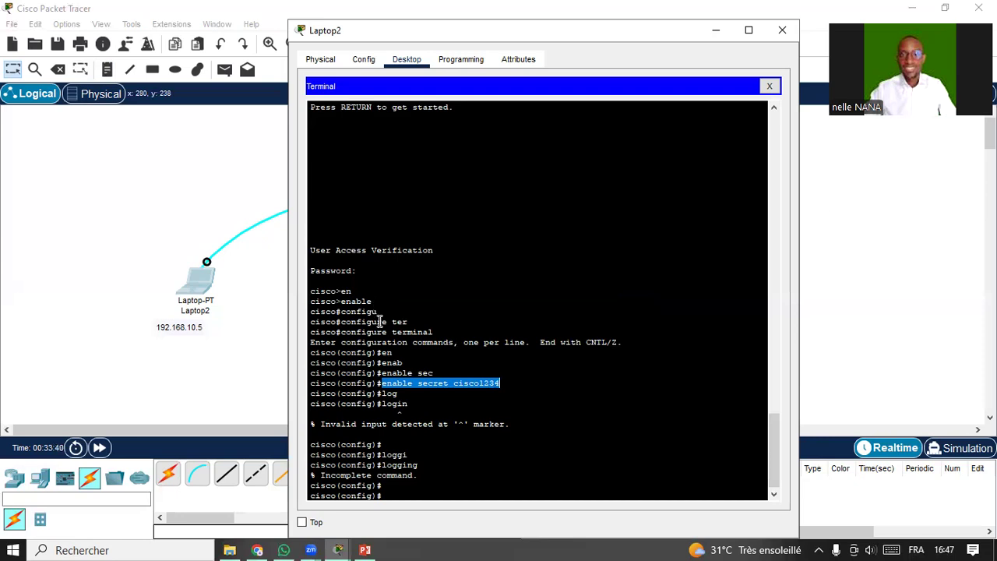
Check the enable secret line, then save the running configuration with do wr.
left_click(429, 374)
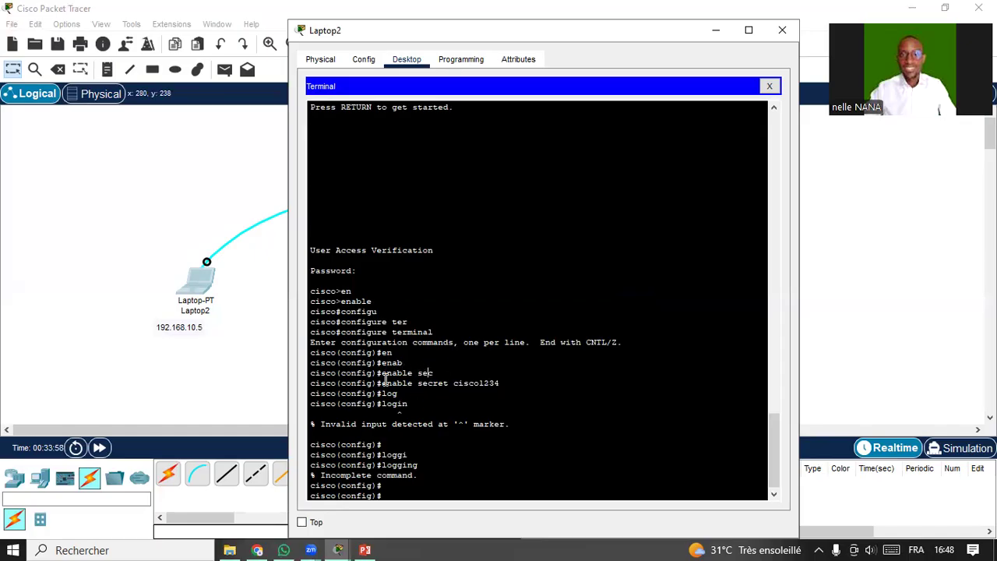
double_click(478, 385)
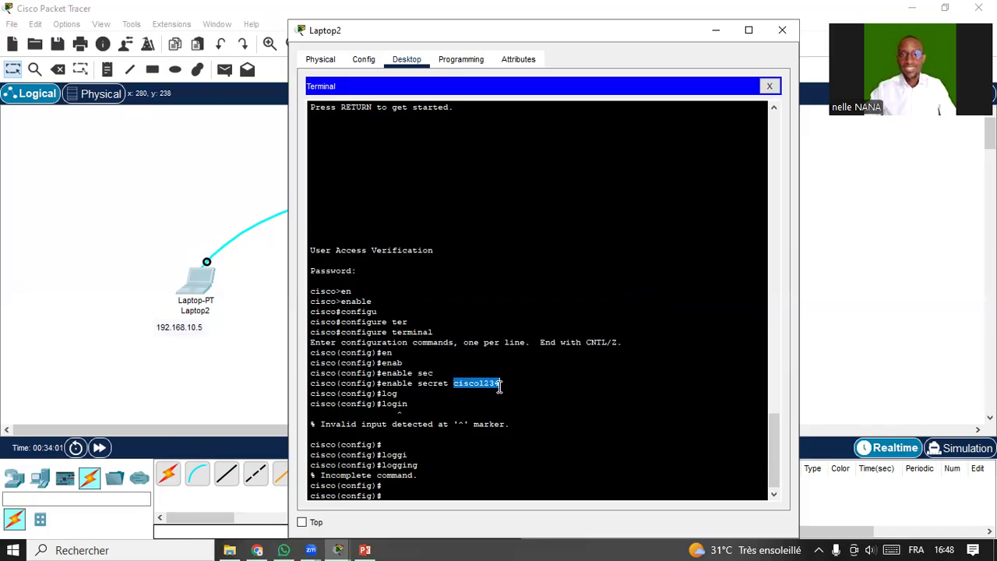
left_click(430, 485)
type("do wr")
key("Return")
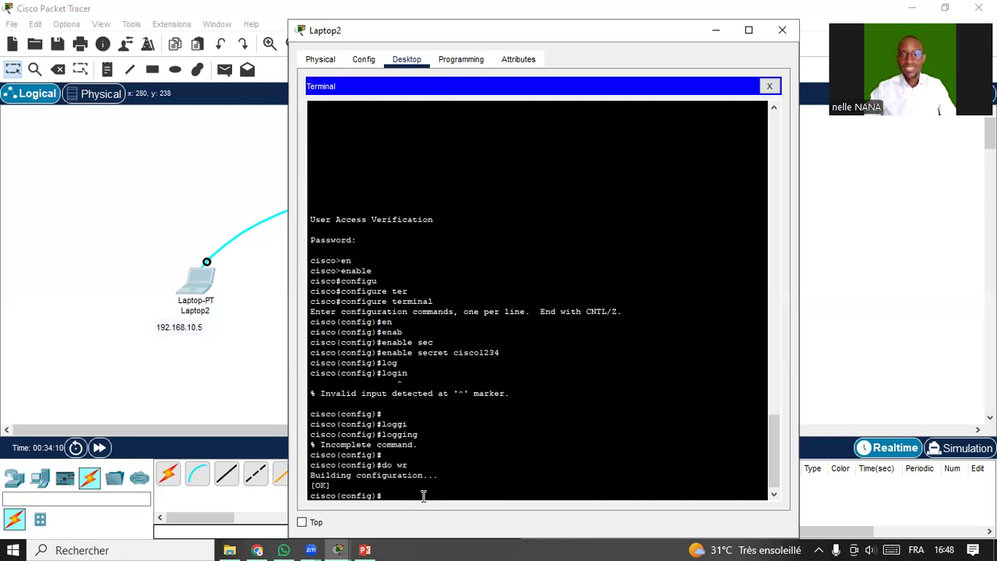
Exit configuration mode and log out of the console session.
type("exit")
key("Return")
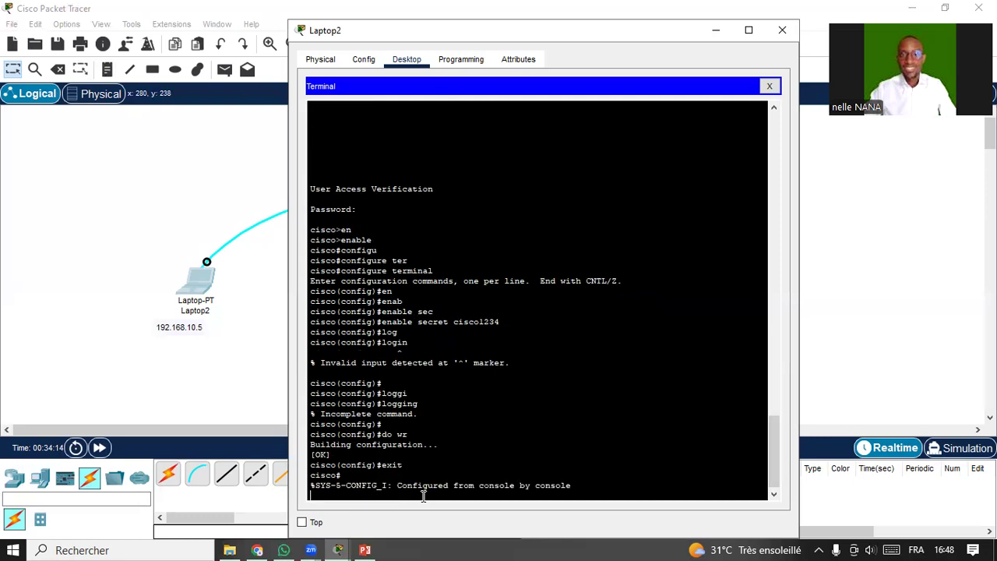
key("Return")
type("exit")
key("Return")
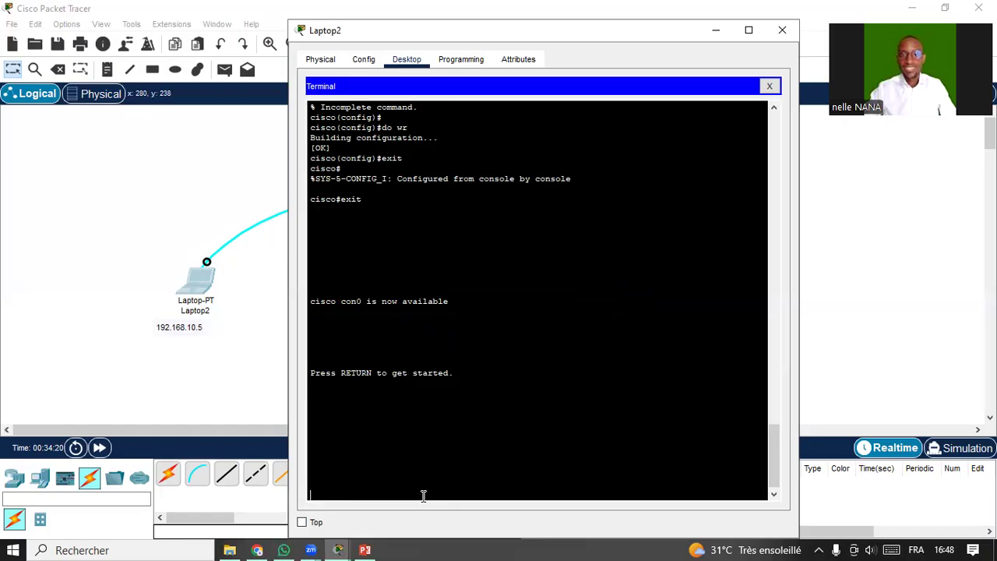
Log back in with the console password, then run enable and enter the enable secret to reach cisco#.
key("Return")
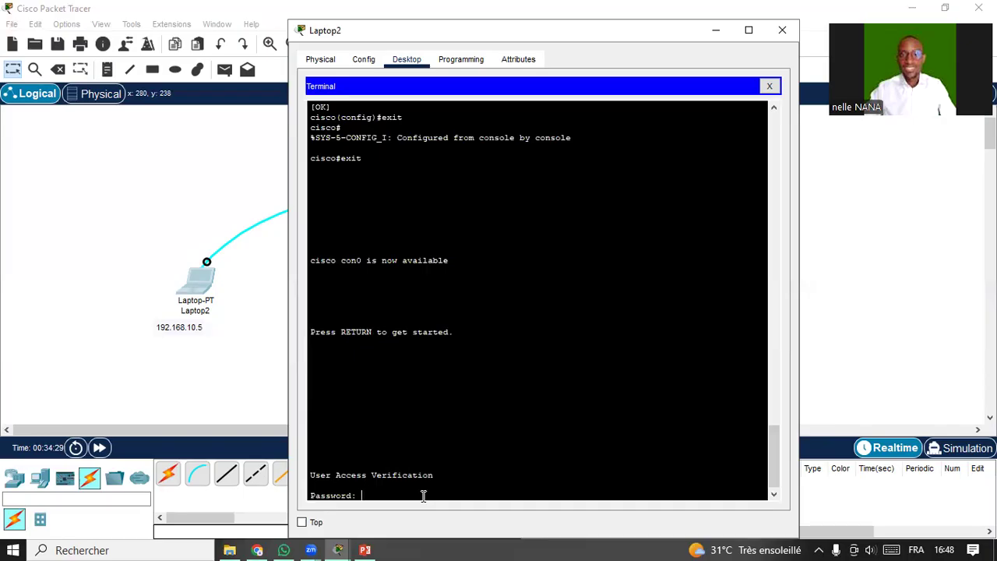
key("Return")
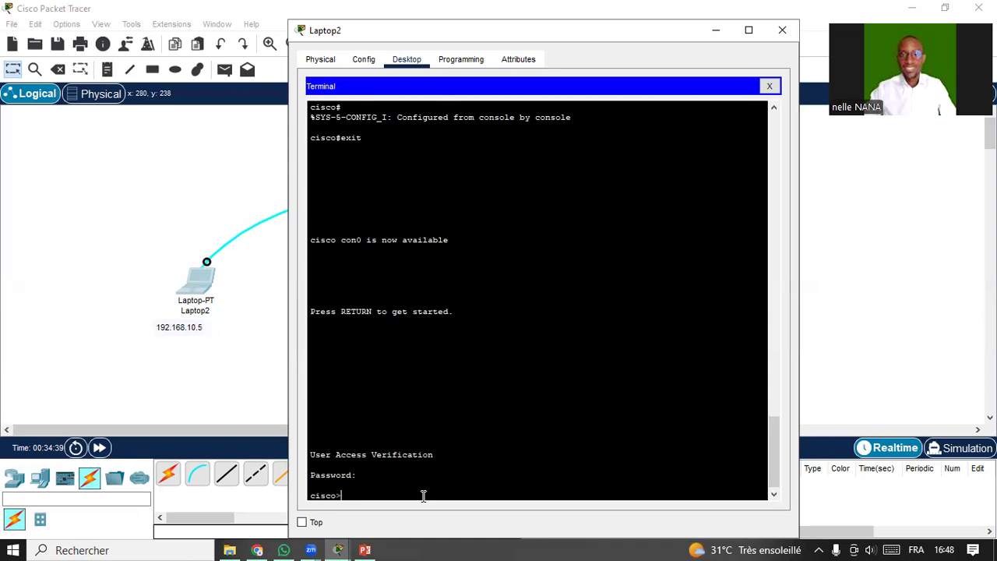
type("ena")
key("Tab")
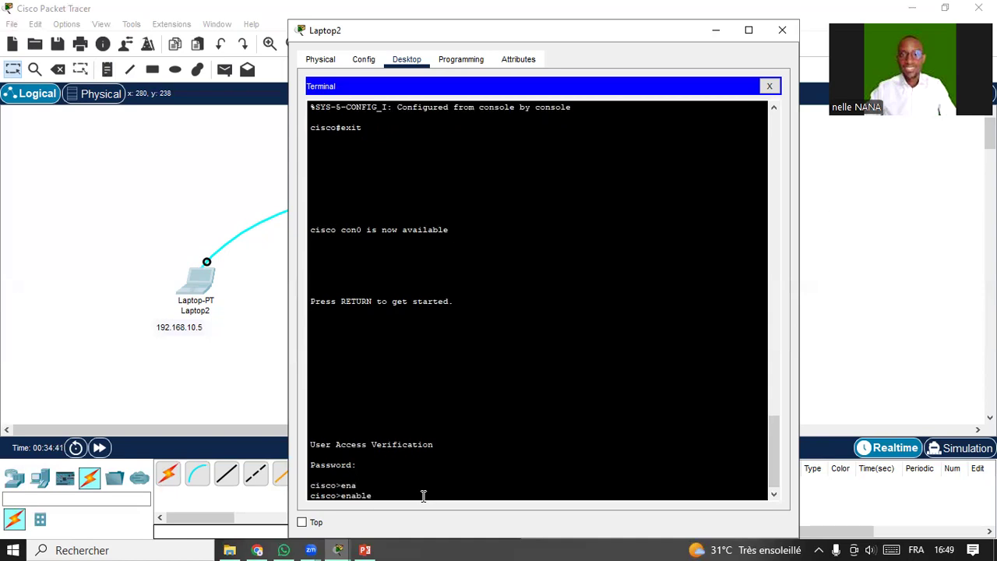
key("Return")
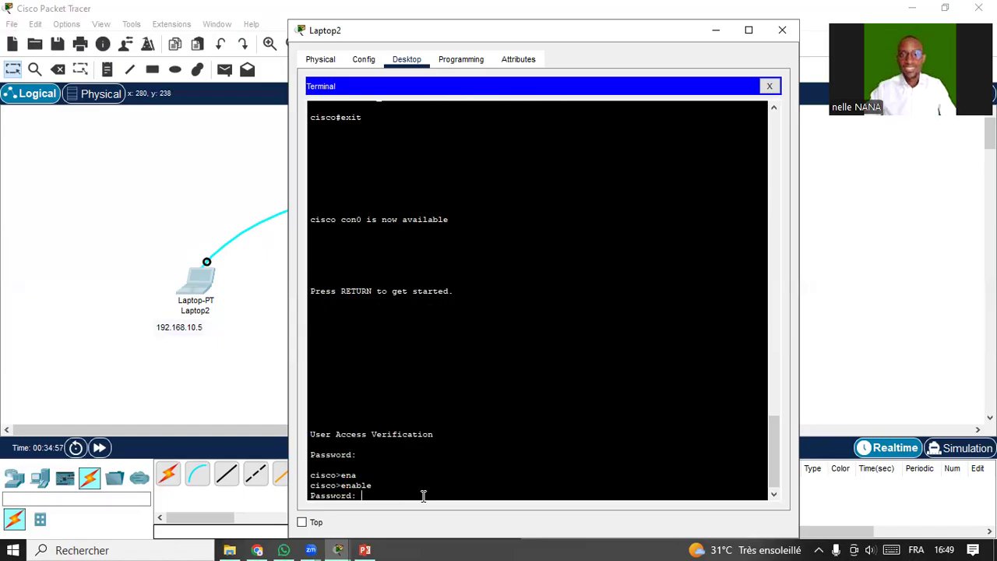
key("Return")
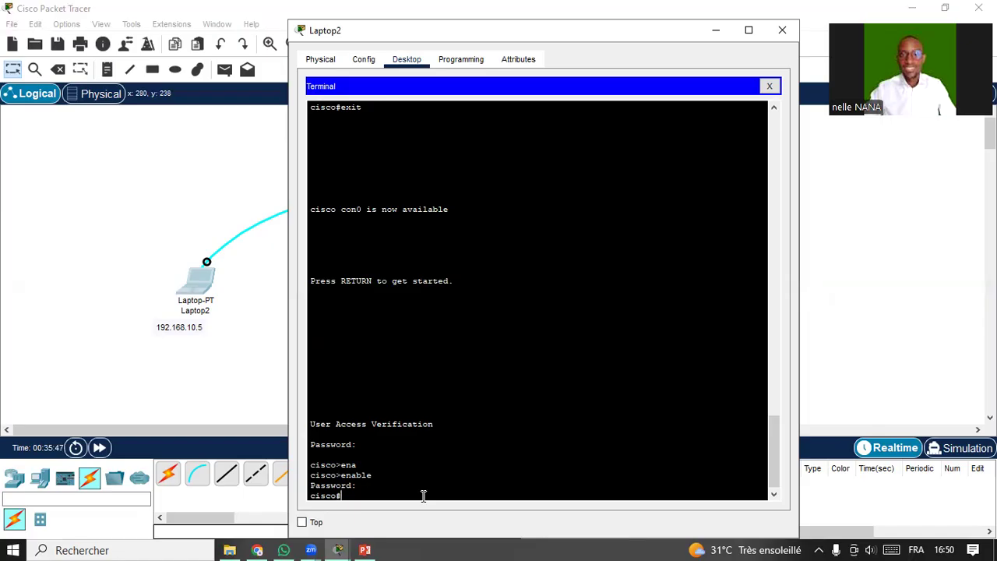
Enter global configuration mode and start configuring line vty 0 15.
type("conf t")
key("Return")
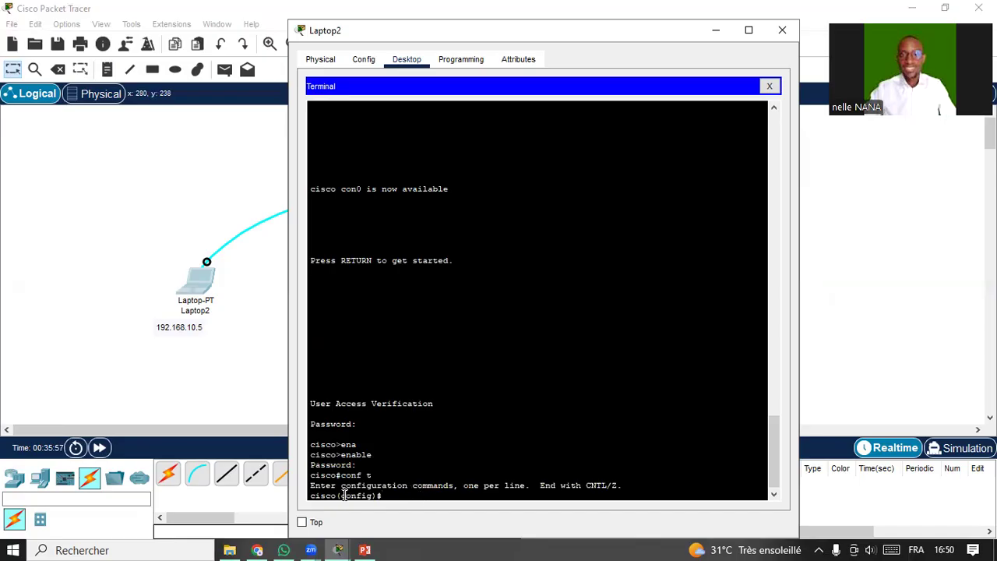
left_click_drag(337, 496, 376, 499)
left_click(388, 492)
type("line vt")
key("Tab")
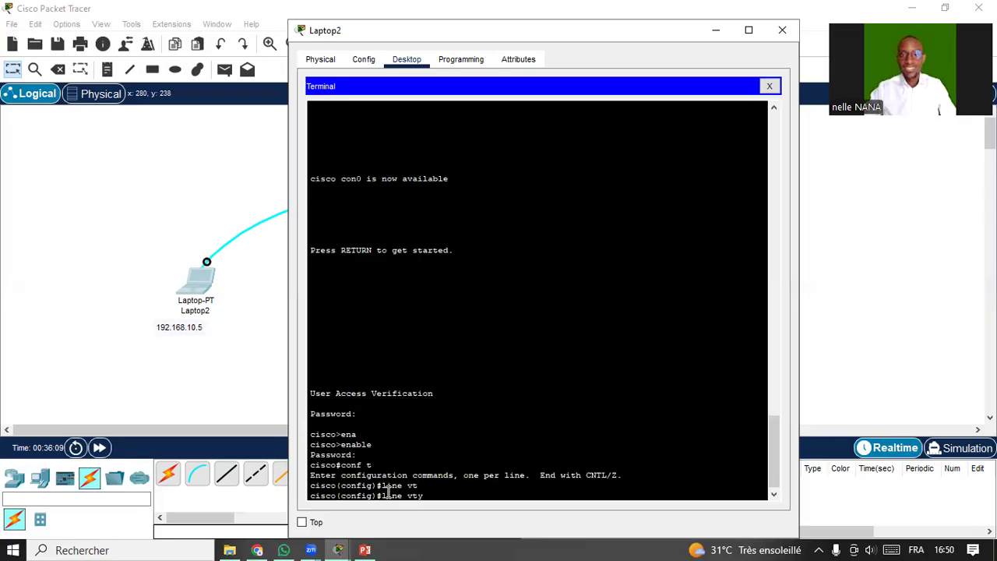
type("0 15")
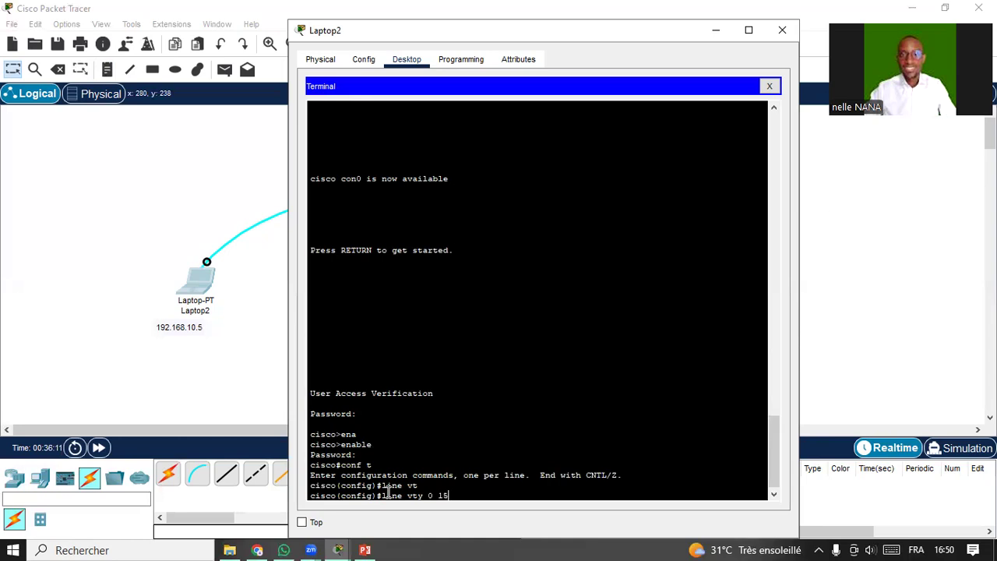
key("Return")
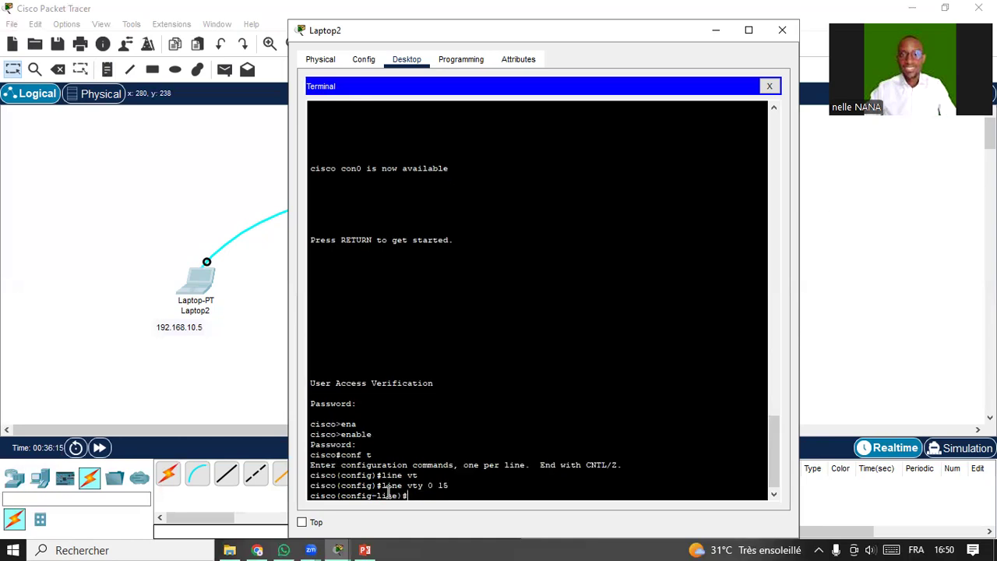
Give the vty lines a password, require login, and exit line configuration.
type("pass")
key("Tab")
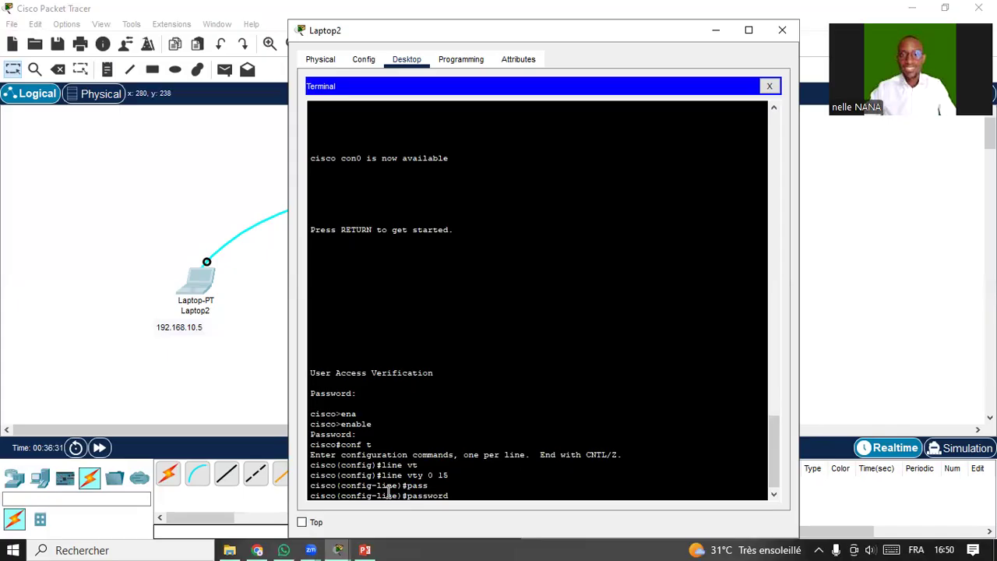
type("cisco1234")
key("Return")
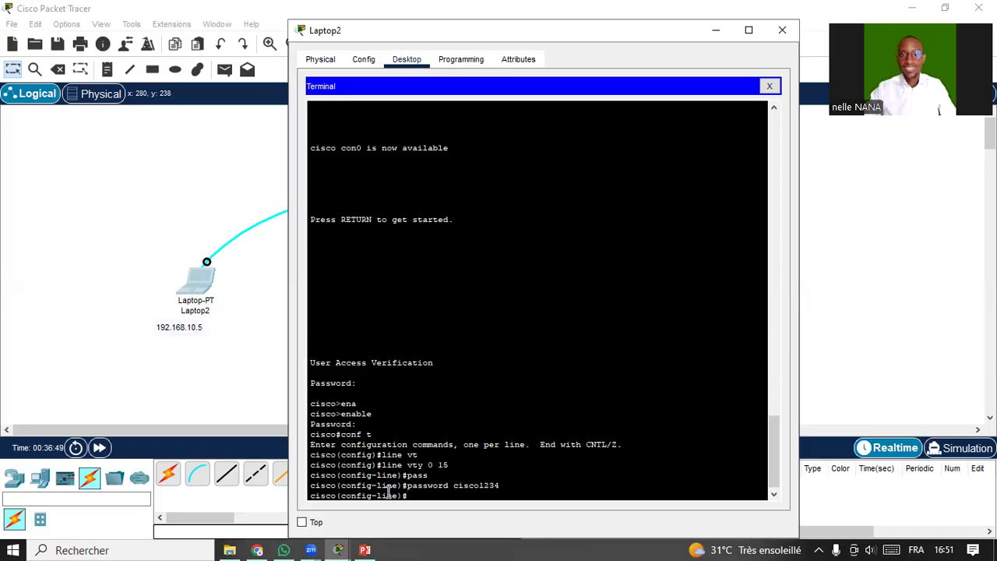
type("login")
key("Return")
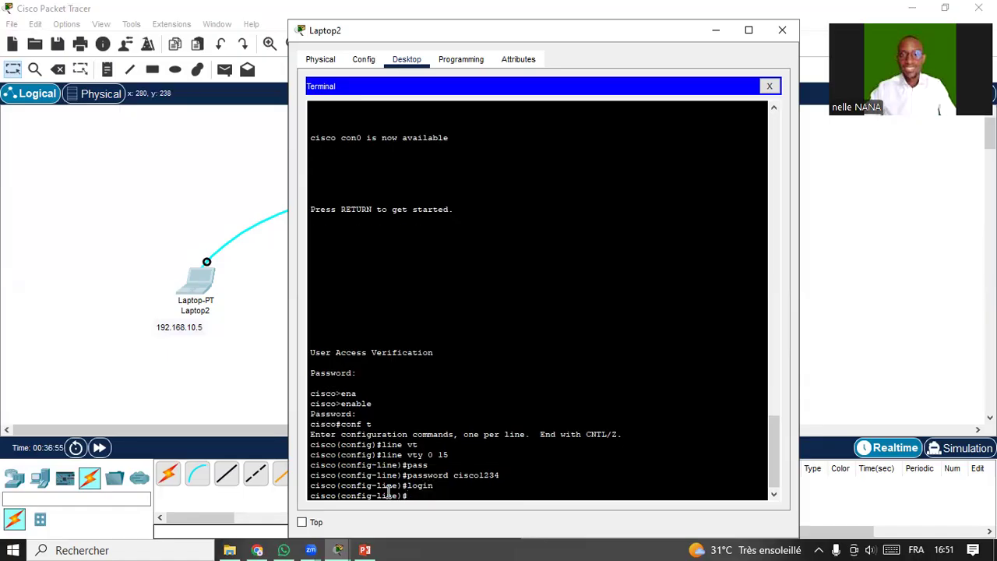
type("exit")
key("Return")
Save the configuration with do wr and move the Laptop2 terminal aside.
type("exit")
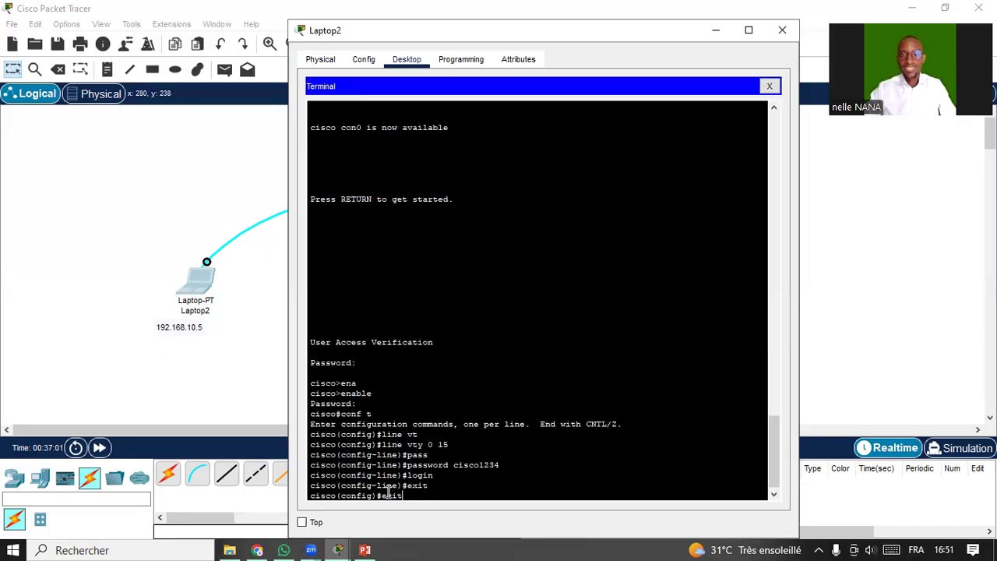
key("BackSpace")
key("BackSpace")
key("BackSpace")
key("BackSpace")
type("do wr")
key("Return")
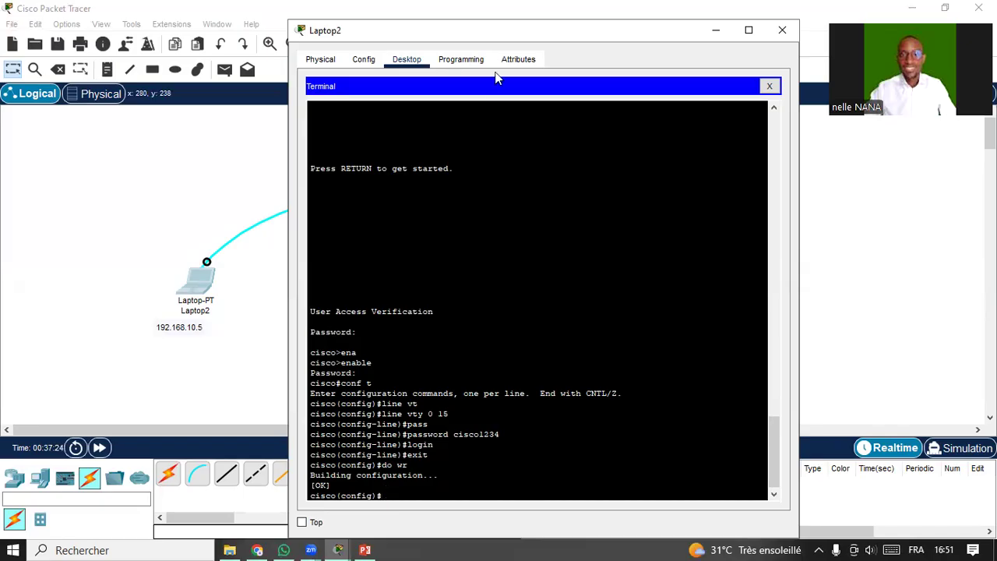
left_click_drag(501, 29, 693, 39)
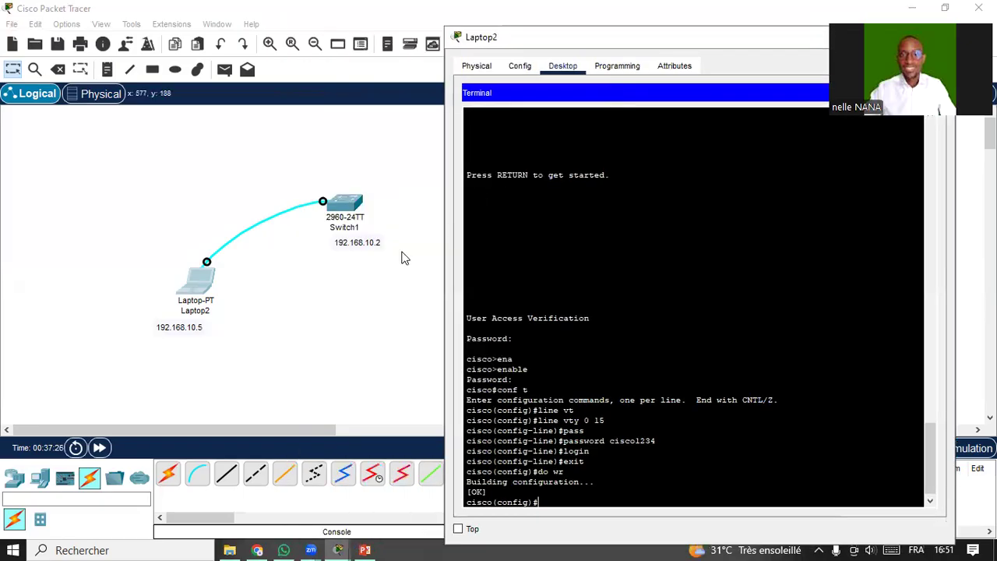
Check the switch's 192.168.10.2 address in the topology, then return to the Laptop2 terminal.
left_click(347, 246)
left_click(362, 247)
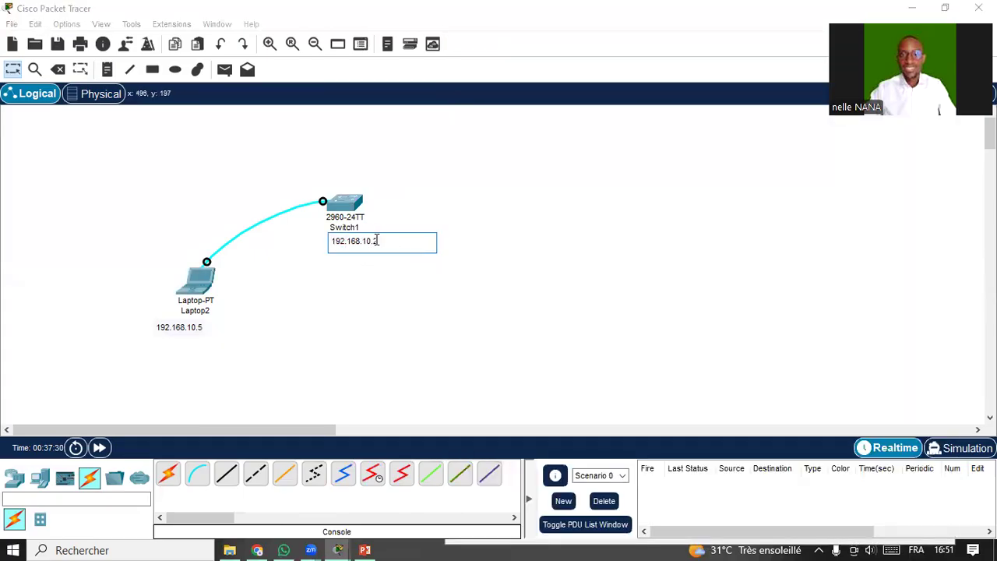
left_click(404, 323)
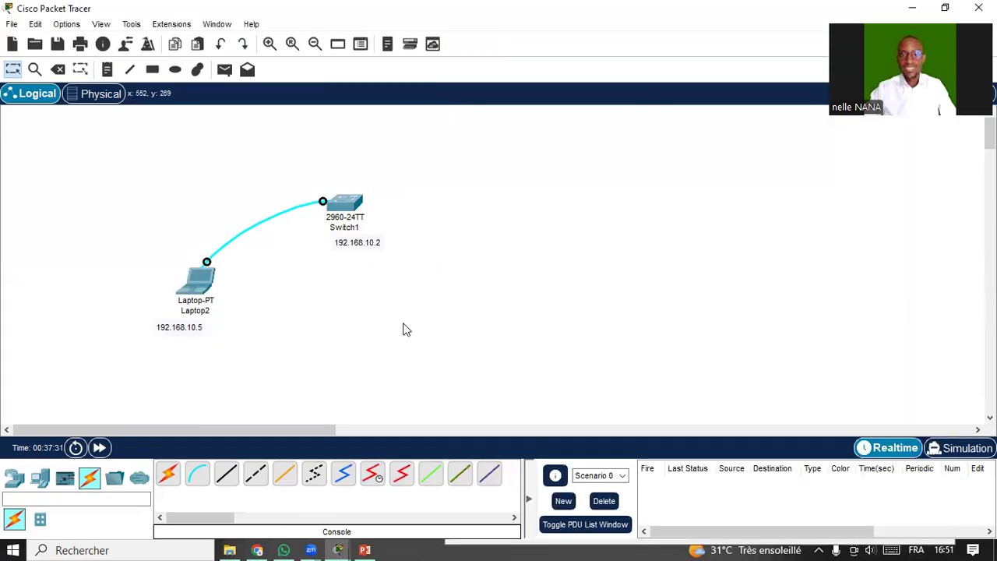
left_click(338, 551)
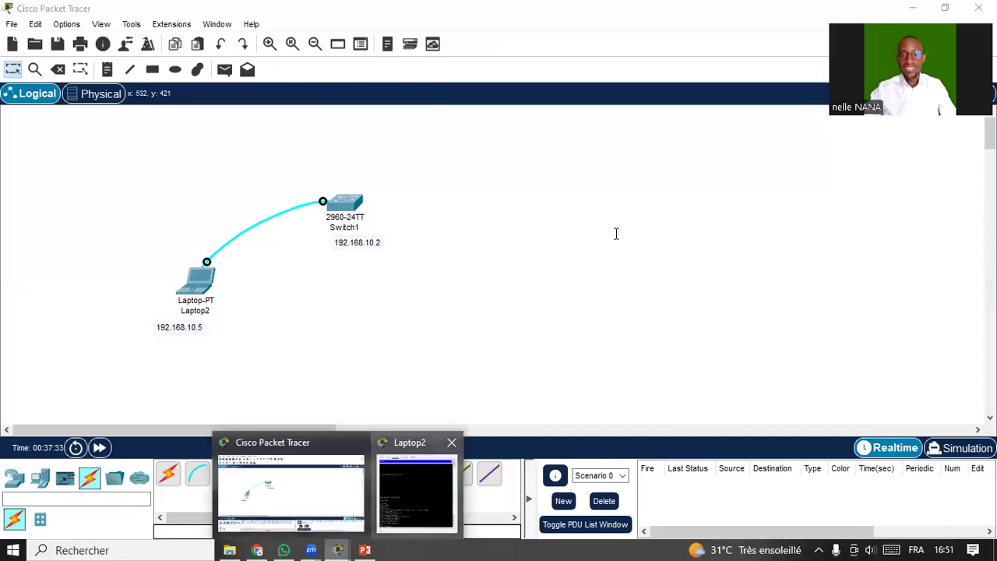
left_click(416, 492)
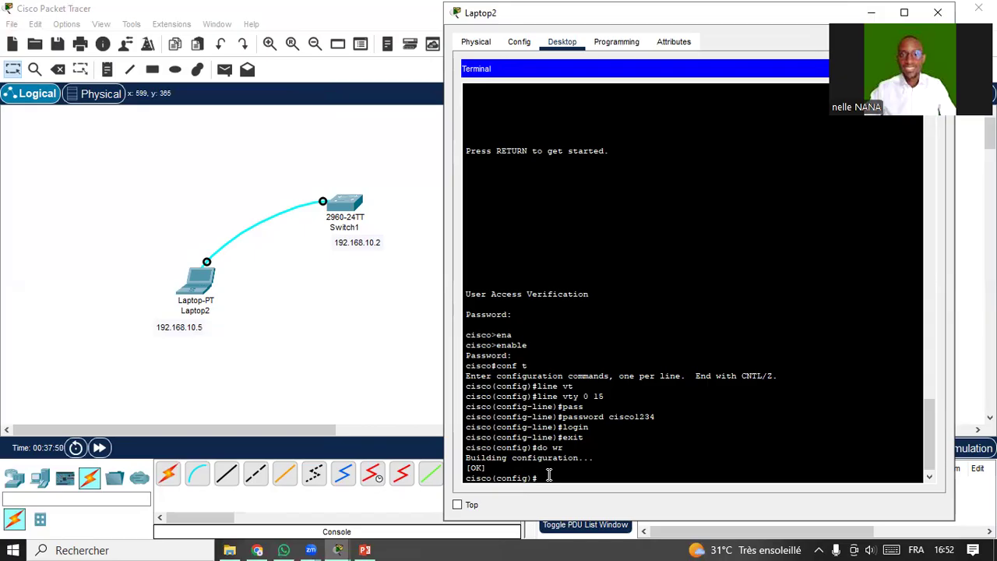
Enter configuration mode for interface vlan 1.
type("in")
key("Tab")
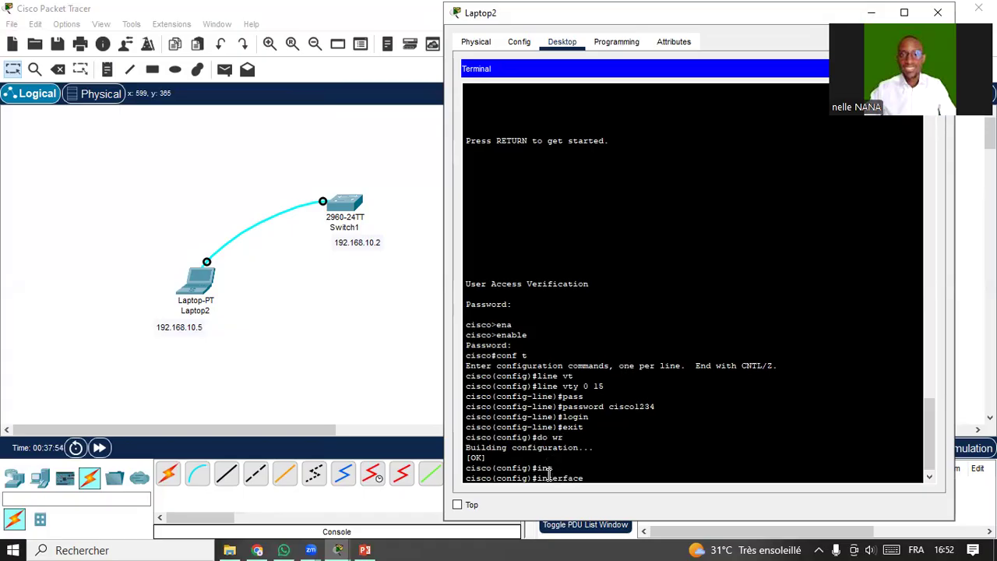
type("vl")
key("Tab")
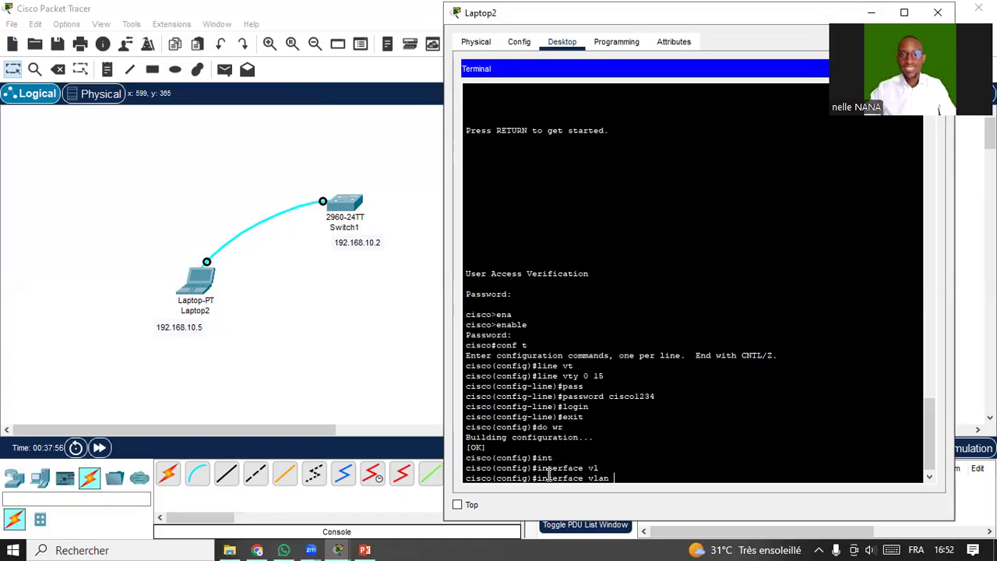
type("1")
key("Return")
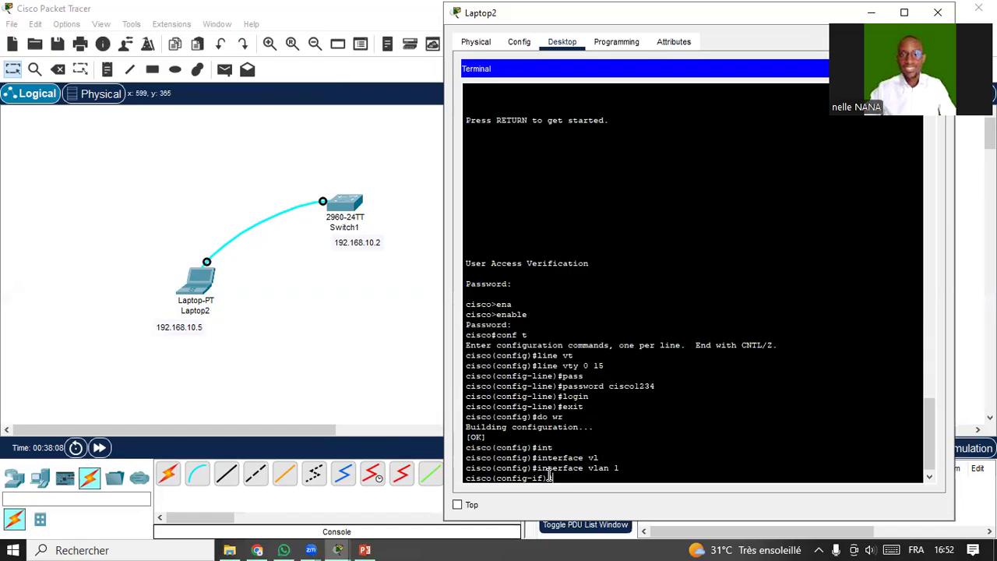
Assign IP 192.168.10.2 with mask 255.255.255.0 to VLAN 1 and exit the interface.
type("ip add")
key("Tab")
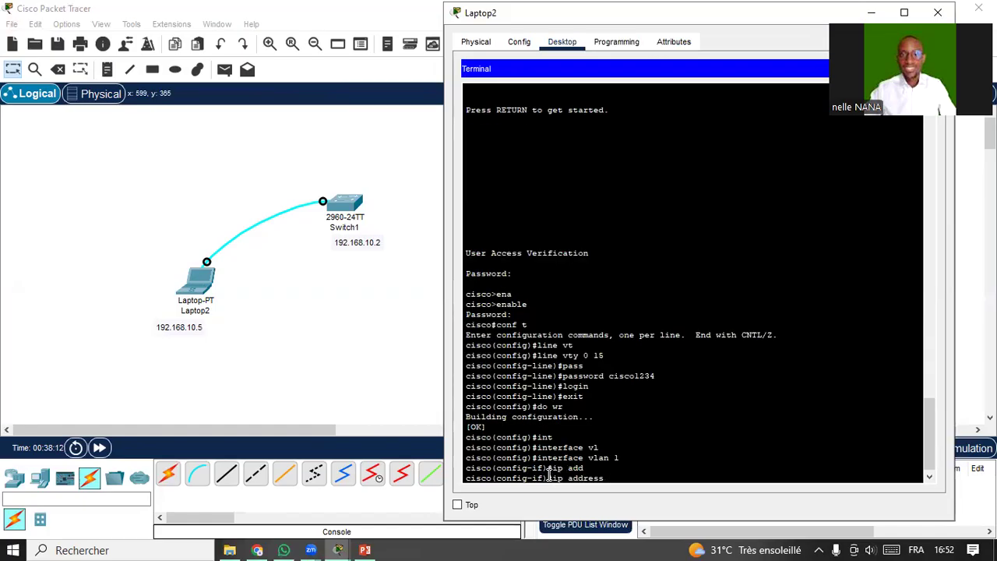
type("192.168.10.2 255.255.255.")
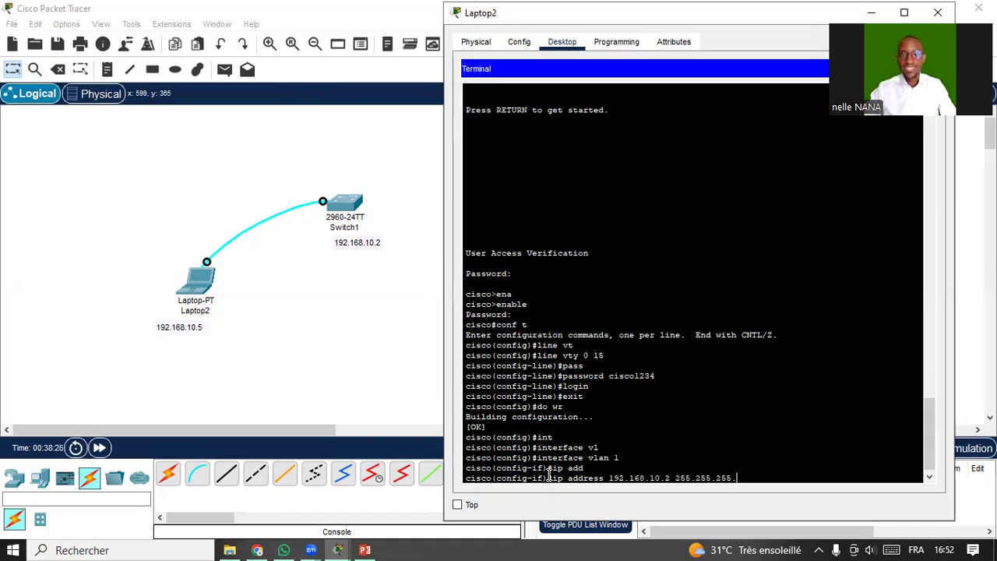
type("0")
key("Return")
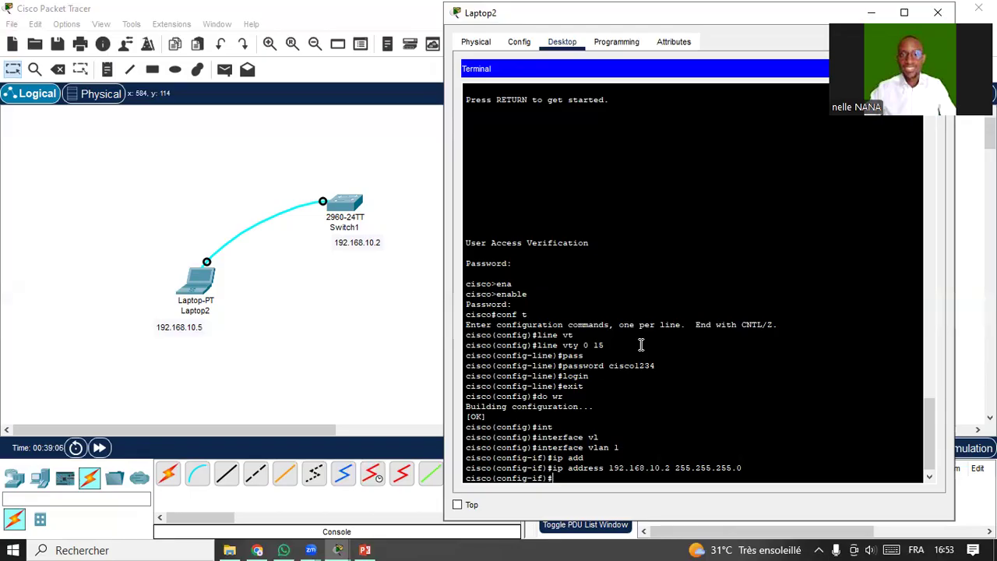
type("exit")
key("Return")
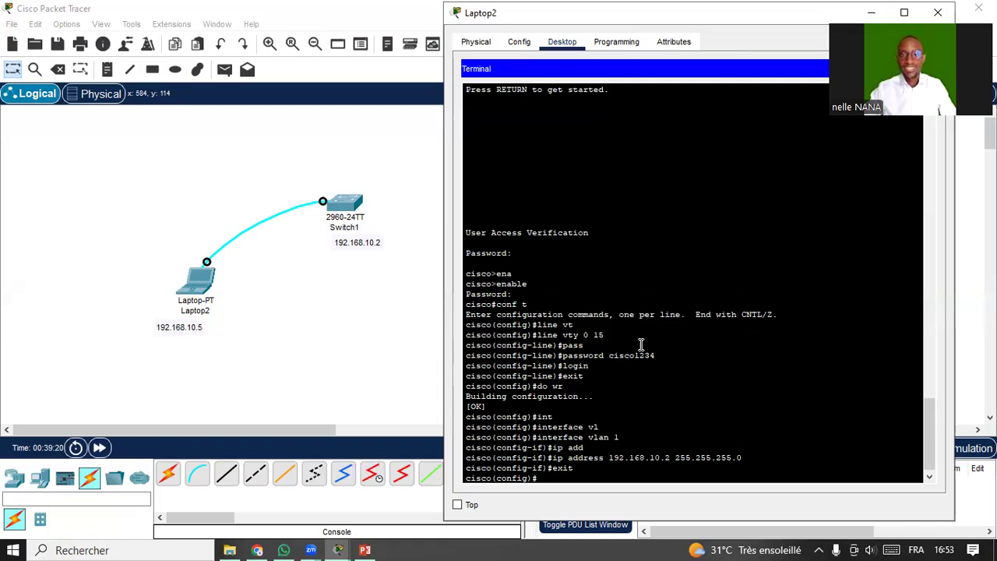
Set the switch's ip default-gateway to 192.168.10.1.
type("ip de")
key("Tab")
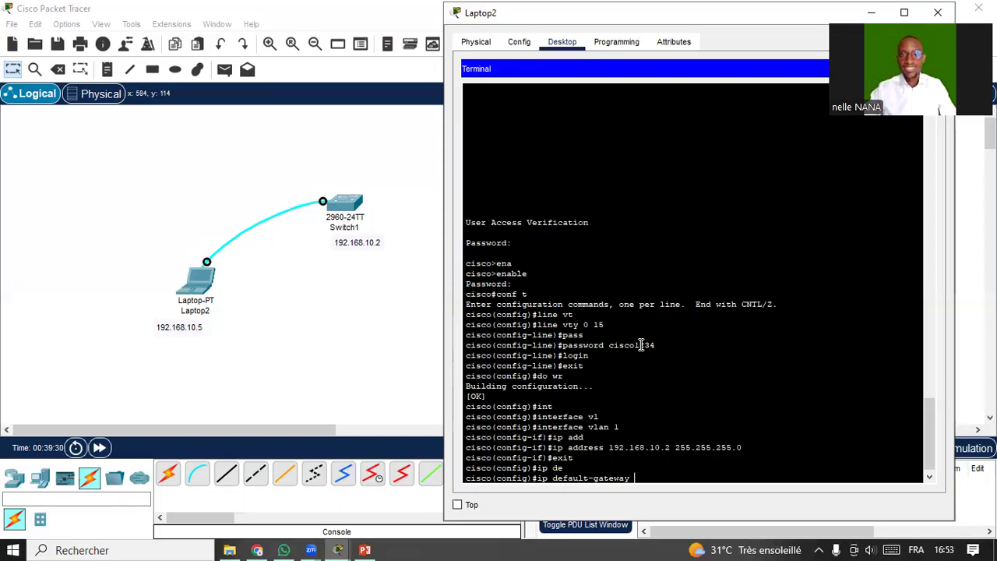
type("192.168.10.1")
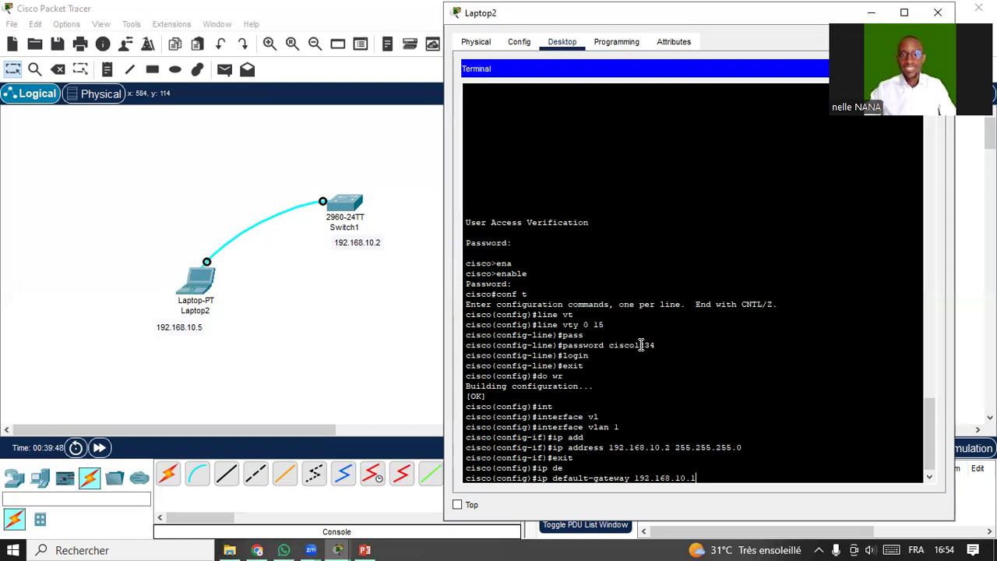
key("Return")
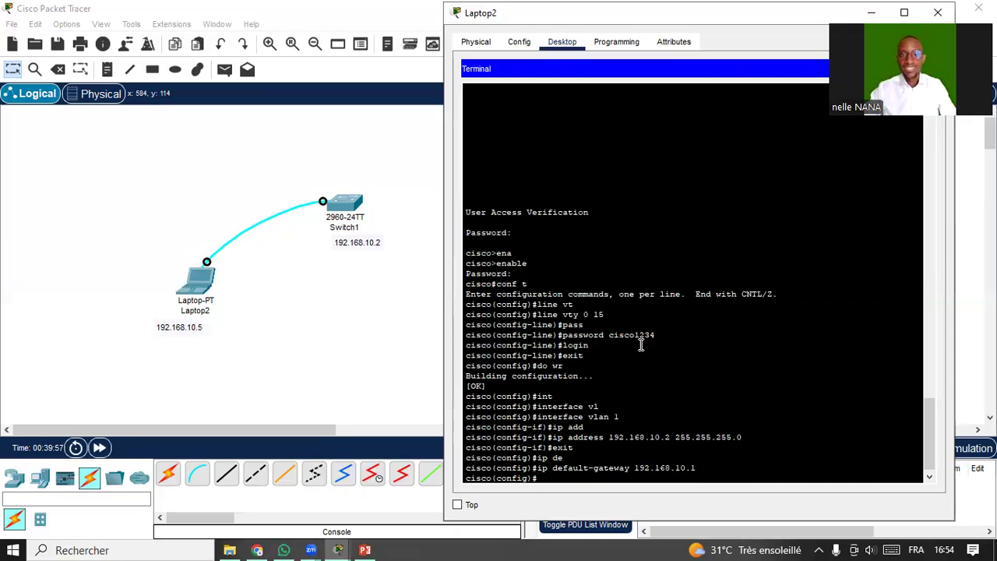
Save the configuration with do wr and exit to privileged mode.
type("do wr")
key("Return")
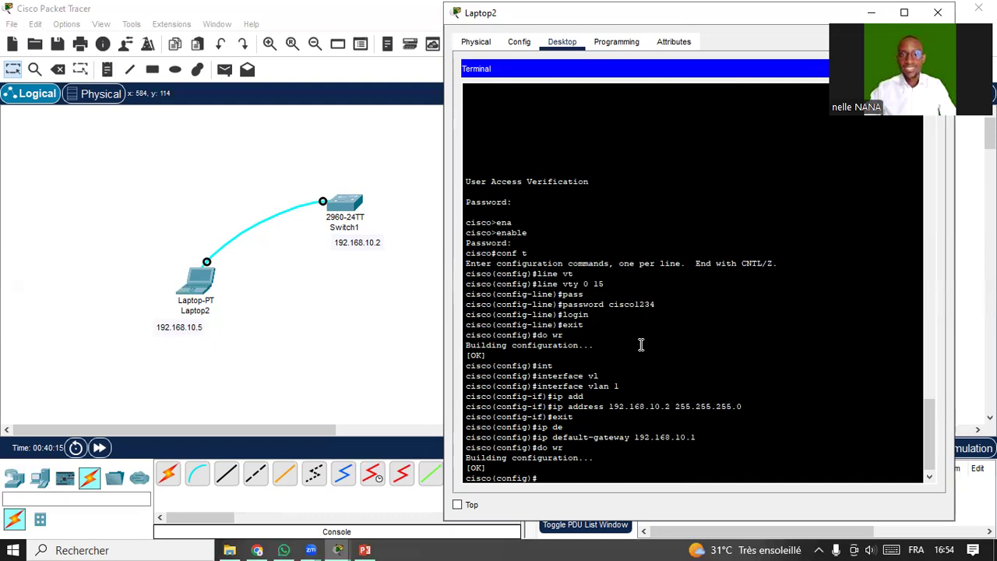
type("exit")
key("Return")
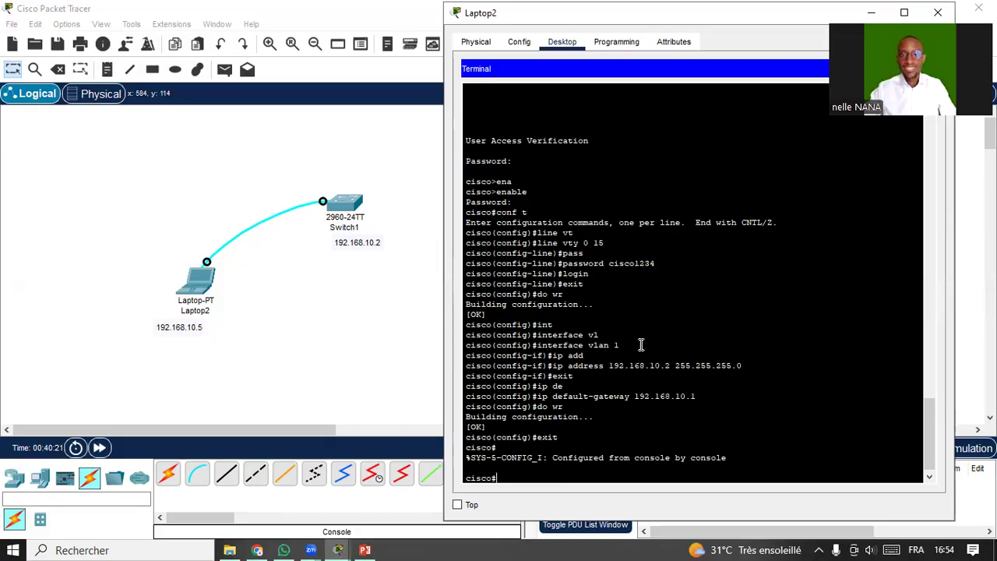
Run show running-config at the cisco# prompt.
type("sh")
key("Tab")
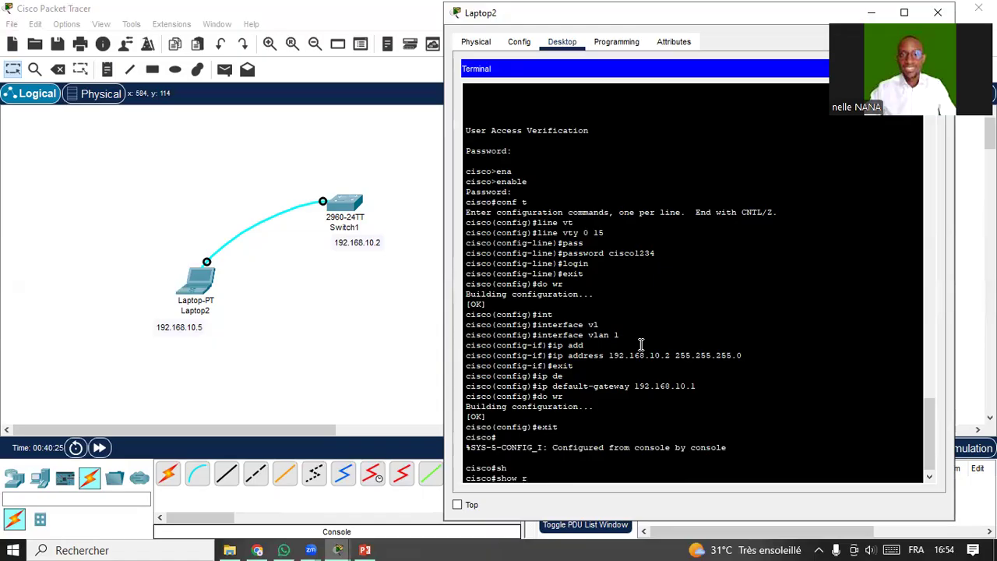
type("r")
key("Tab")
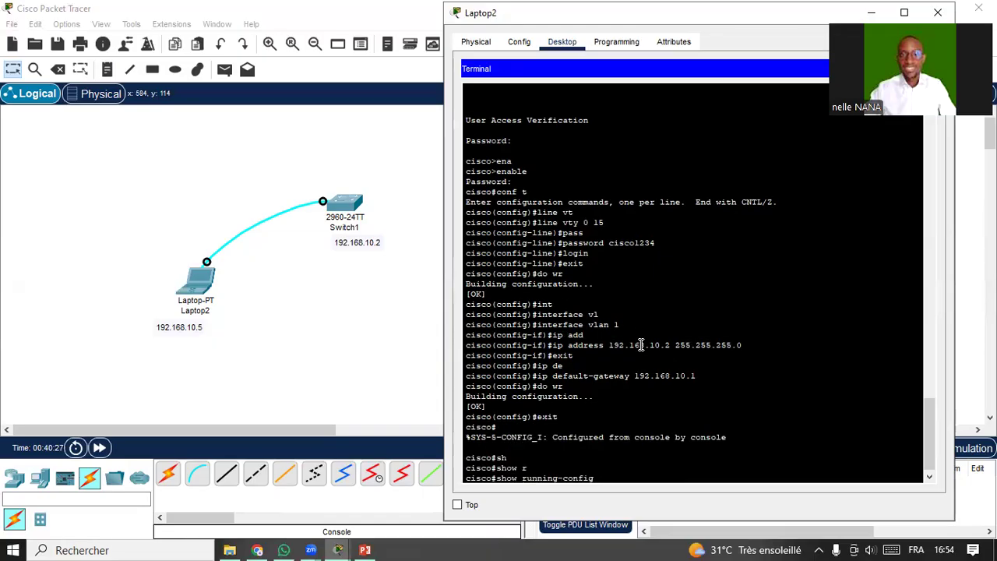
key("Return")
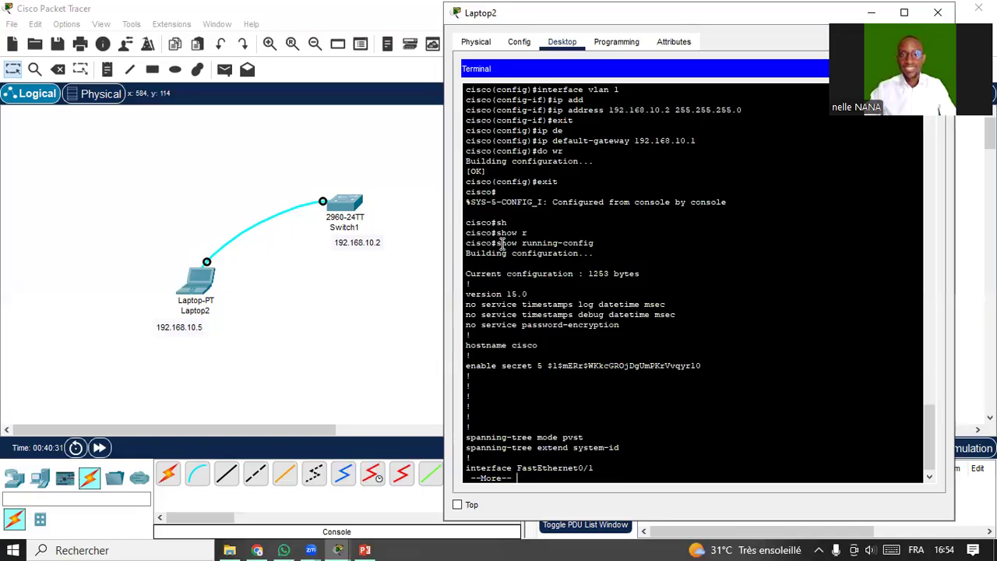
Highlight the command, the start of the output, the encrypted enable secret hash, and the --More-- prompt.
left_click_drag(502, 242, 590, 239)
left_click_drag(467, 253, 702, 369)
left_click(501, 382)
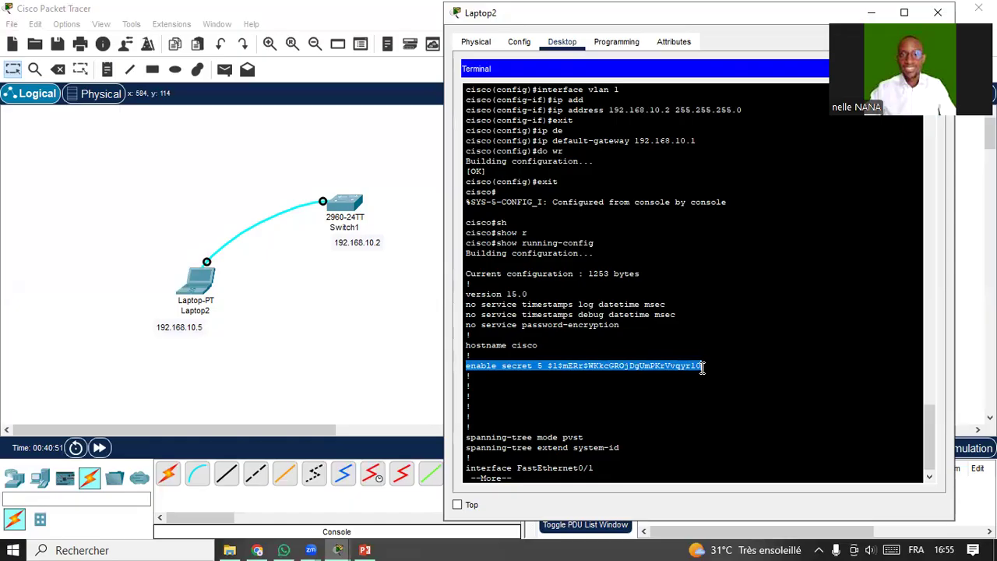
left_click(685, 380)
left_click_drag(552, 366, 702, 366)
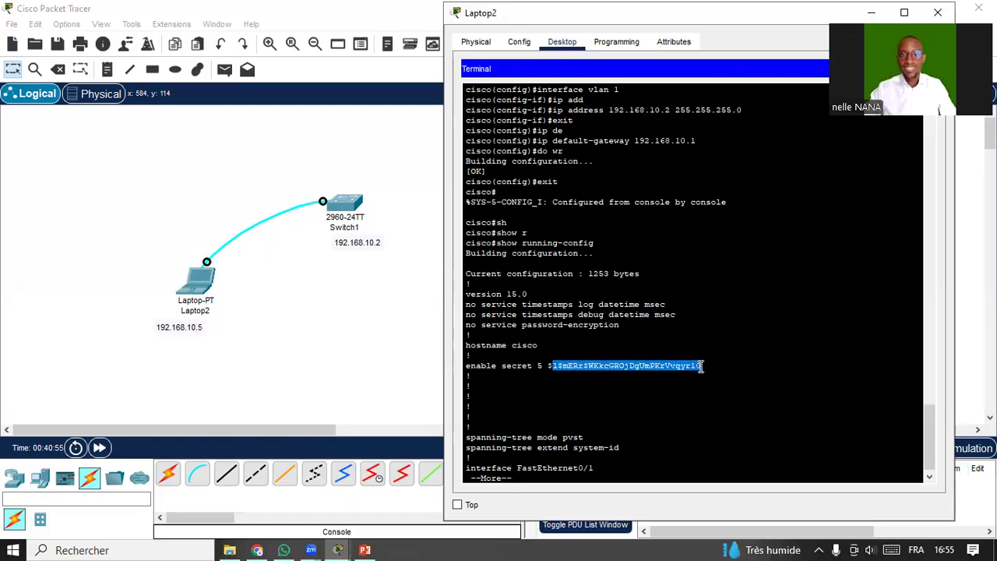
left_click(702, 366)
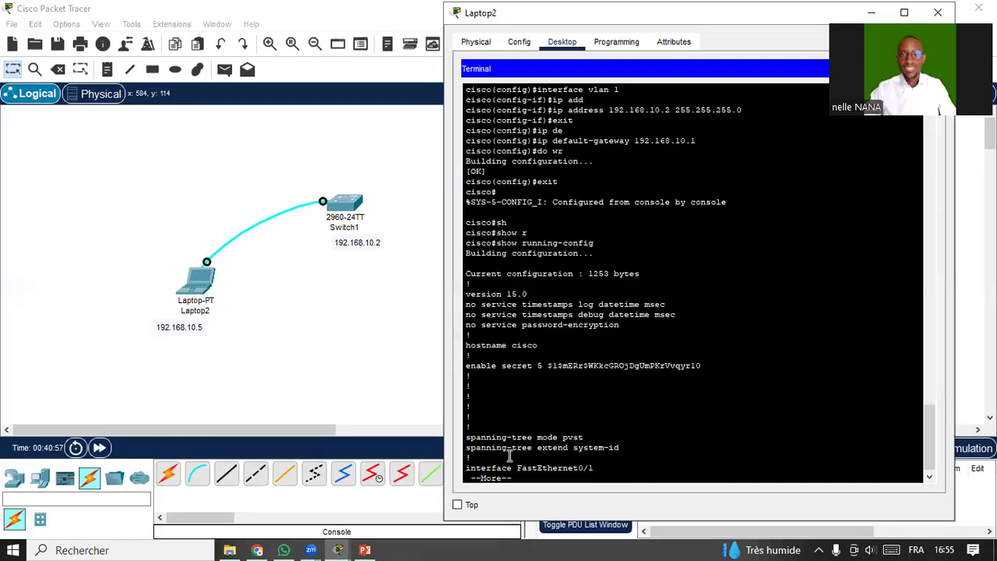
left_click_drag(486, 481, 514, 478)
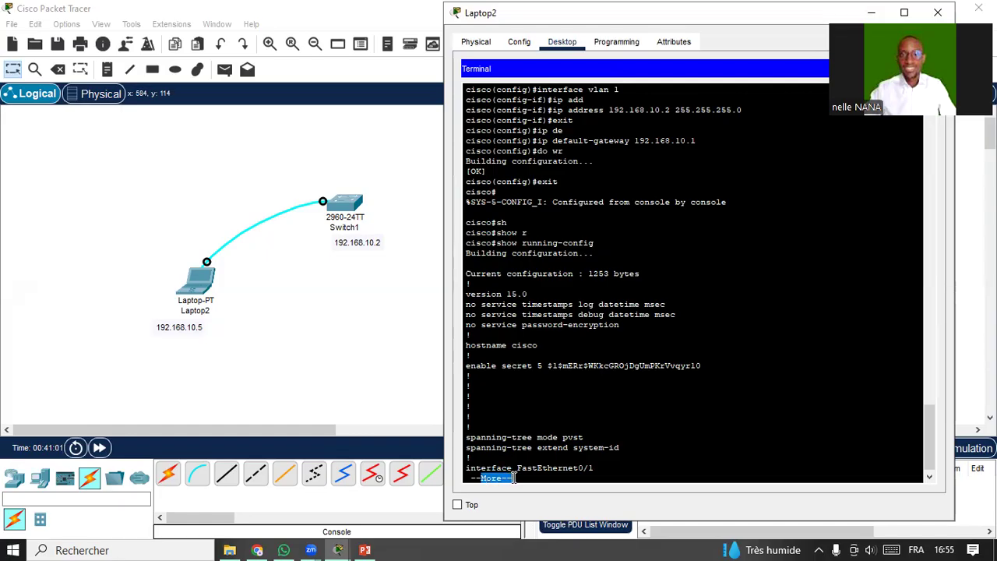
Page through the FastEthernet interfaces to Vlan1 and highlight its 192.168.10.2 address.
left_click(534, 478)
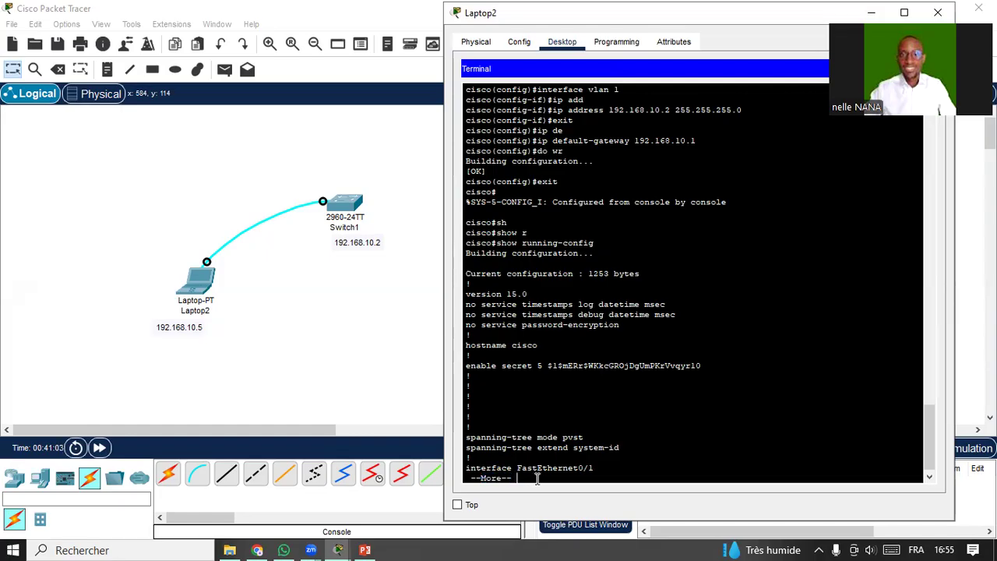
key("Return")
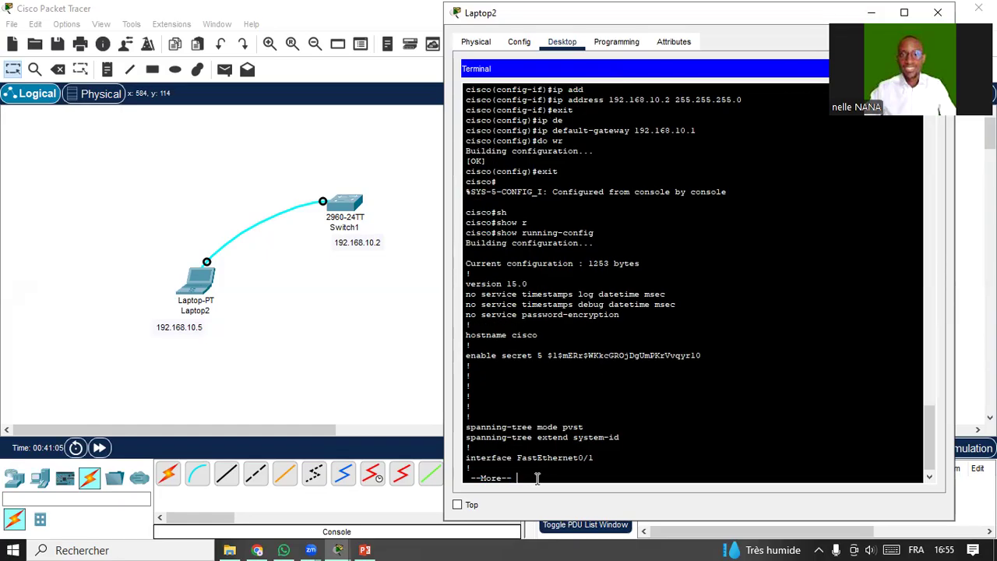
key("Return")
key("Return")
key("Return")
key("Return")
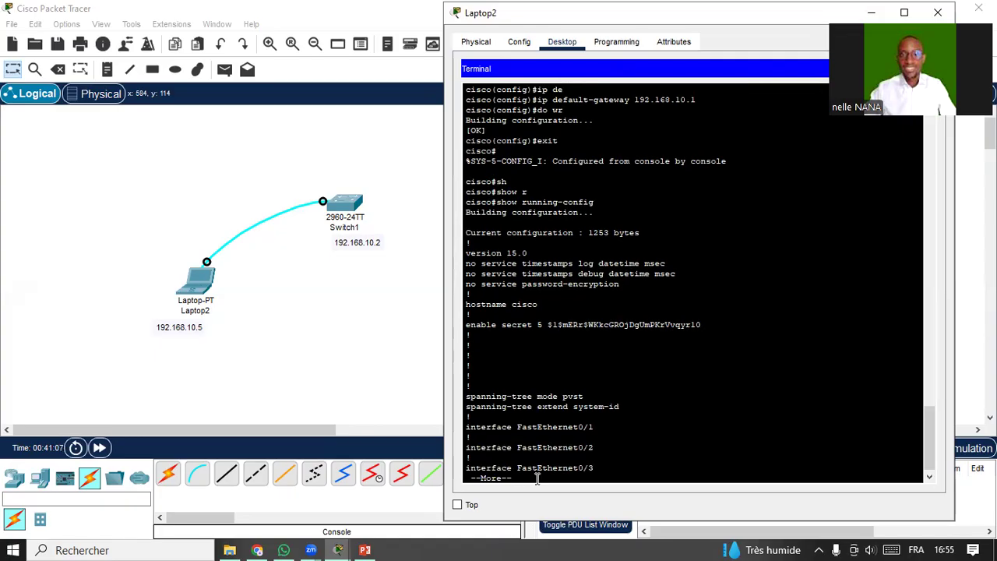
key("Return")
key("Return")
key("Return")
key("Return")
key("Return")
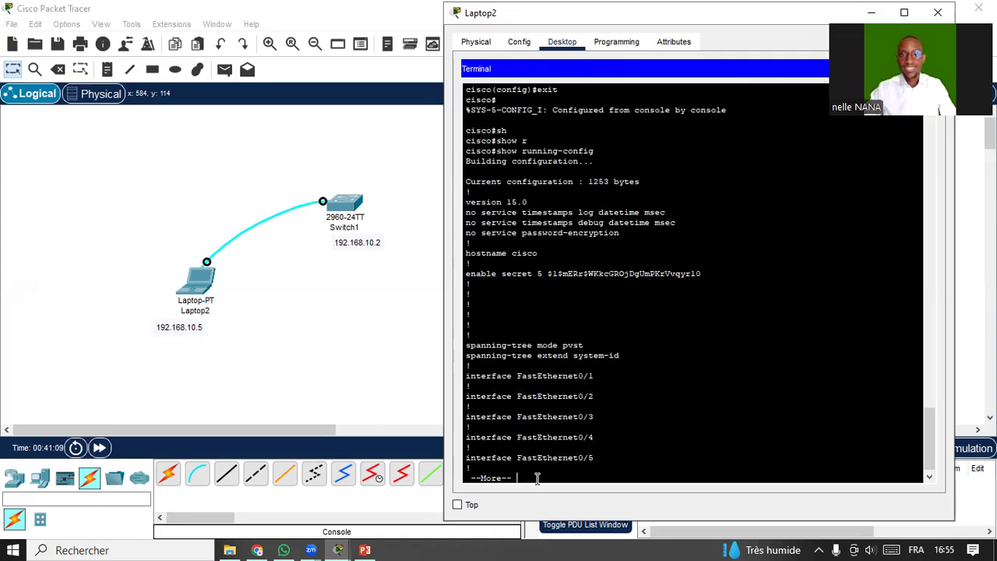
key("Return")
key("Return")
key("Return")
key("Return")
key("Return")
key("Return")
key("Return")
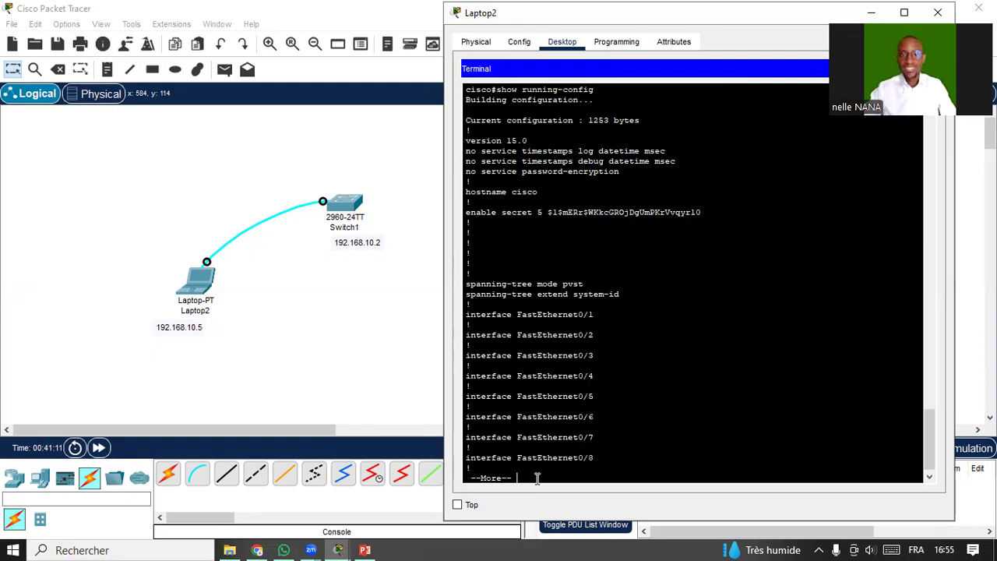
key("Return")
key("Return")
key("Return")
key("Return")
key("Return")
key("Return")
key("Return")
key("Return")
key("Return")
key("Return")
key("Return")
key("Return")
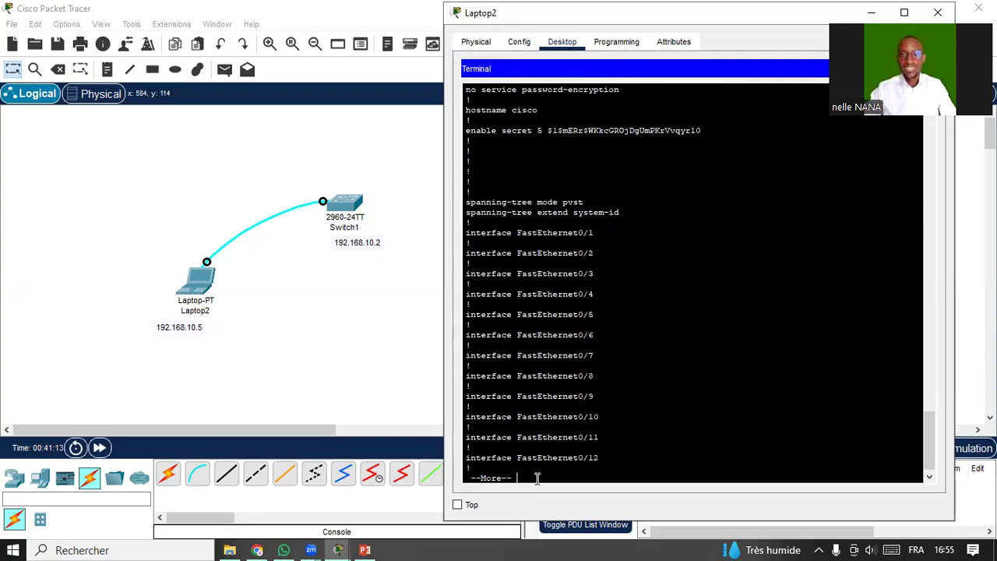
key("Return")
key("Return")
key("Return")
key("Return")
key("Return")
key("Return")
key("Return")
key("Return")
key("Return")
key("Return")
key("Return")
key("Return")
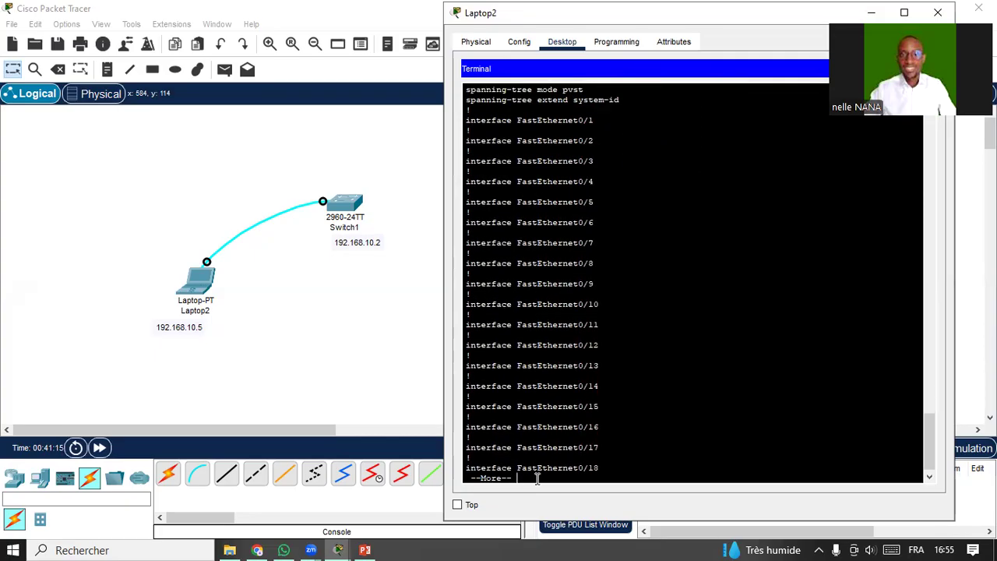
key("Return")
key("Return")
key("Return")
key("Return")
key("Return")
key("Return")
key("Return")
key("Return")
key("Return")
key("Return")
key("Return")
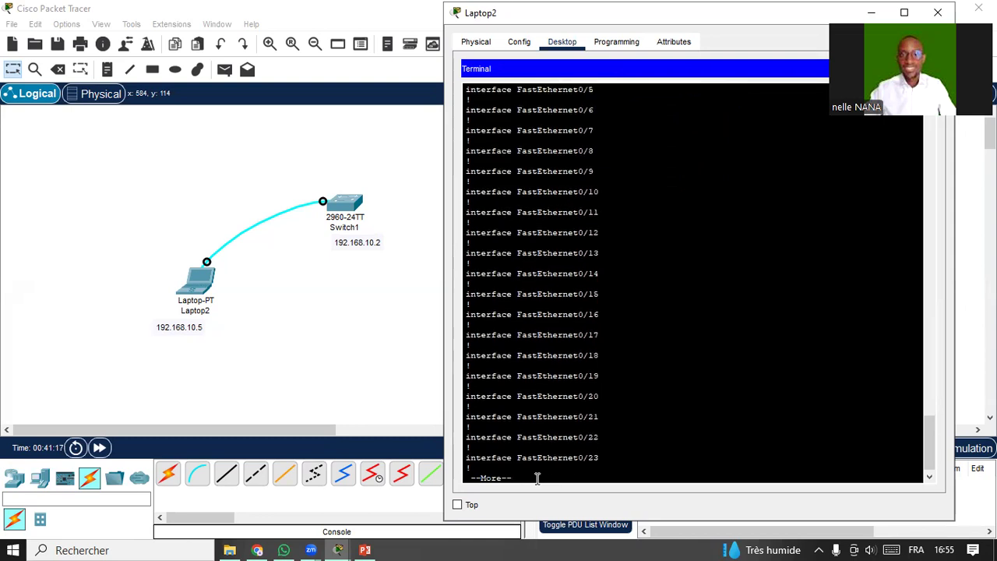
key("Return")
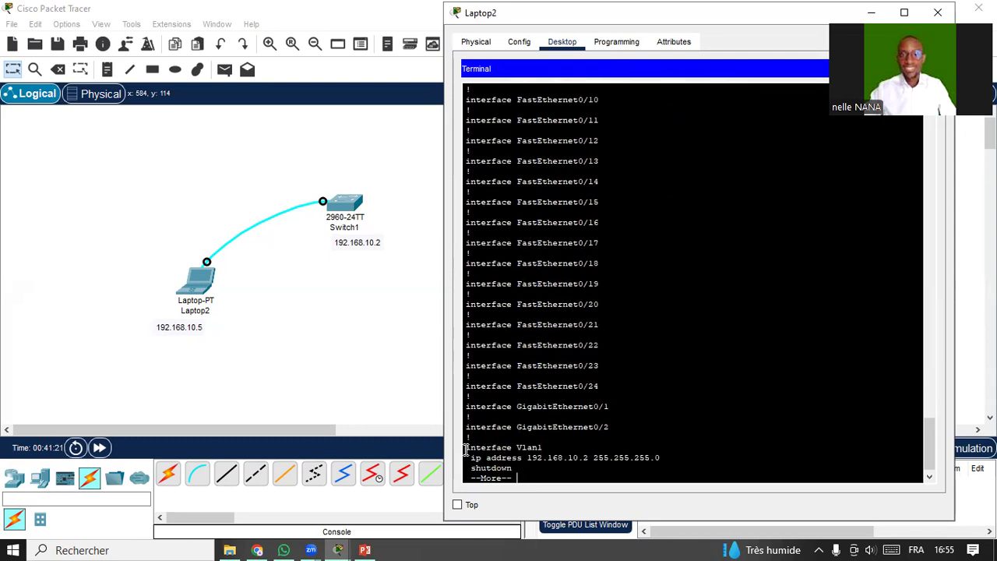
left_click_drag(472, 450, 543, 460)
left_click(530, 478)
Reveal and highlight the ip default-gateway 192.168.10.1 line, then continue toward the console line.
key("Return")
key("Return")
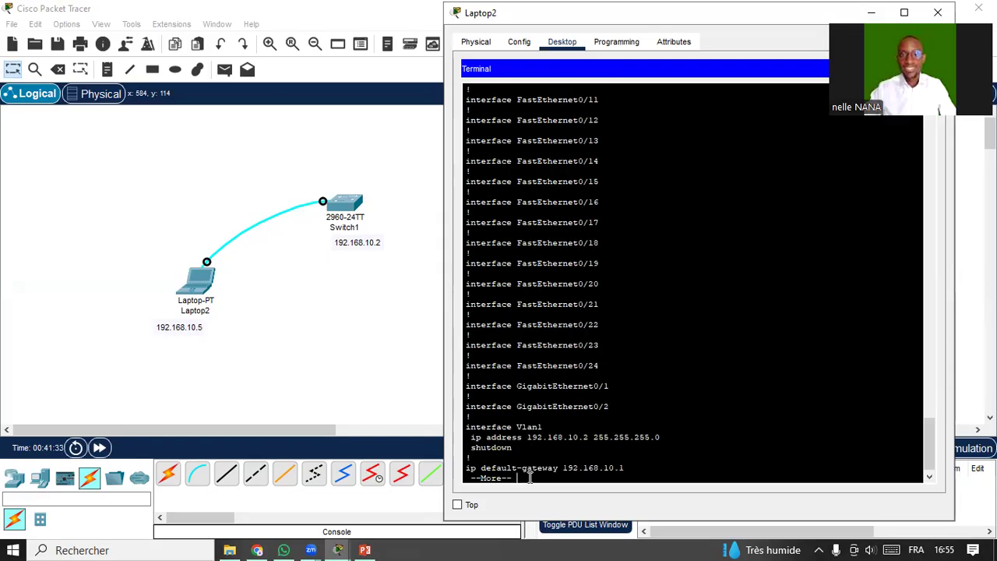
left_click_drag(467, 468, 627, 466)
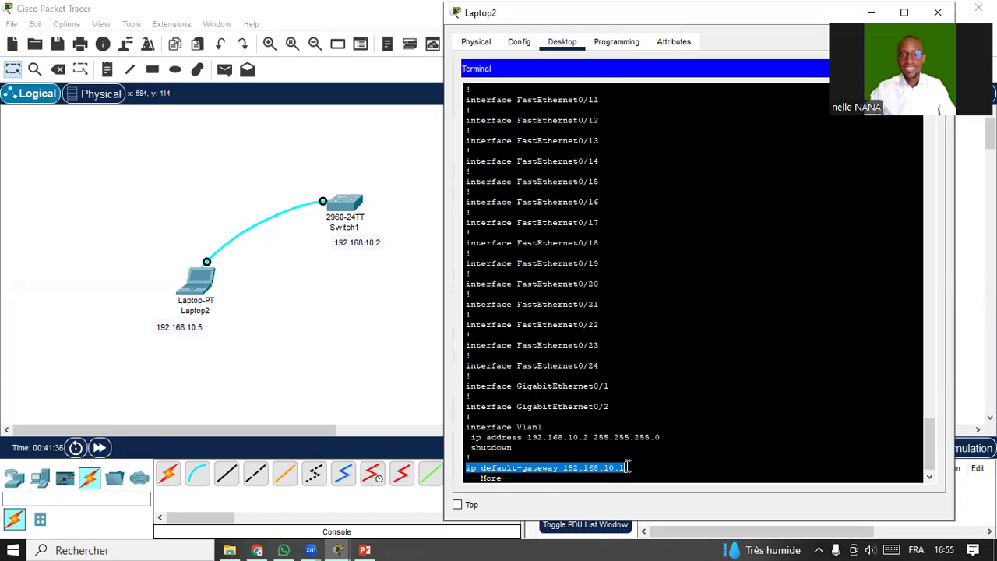
left_click(558, 481)
key("Return")
key("Return")
key("Return")
key("Return")
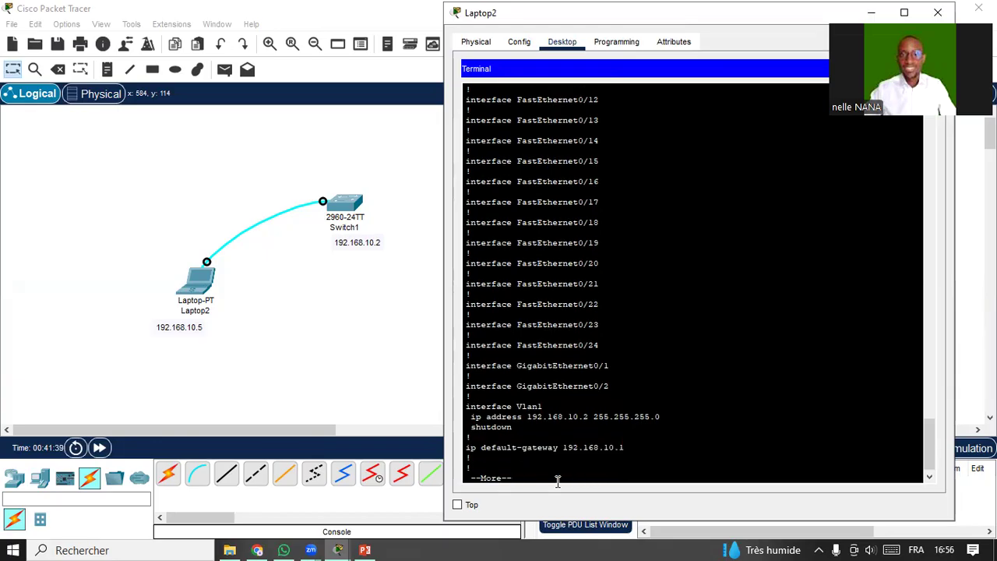
key("Return")
key("Return")
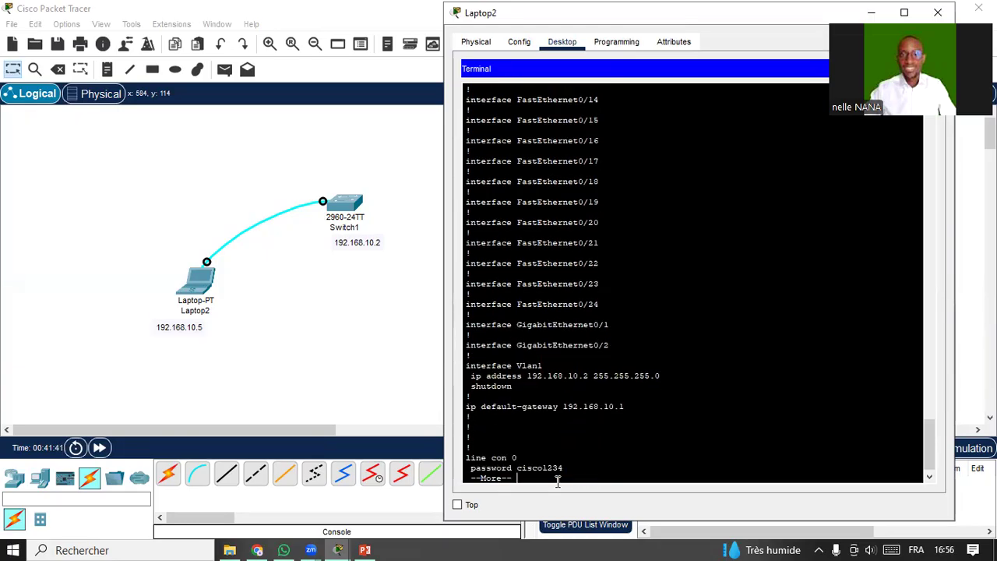
key("Return")
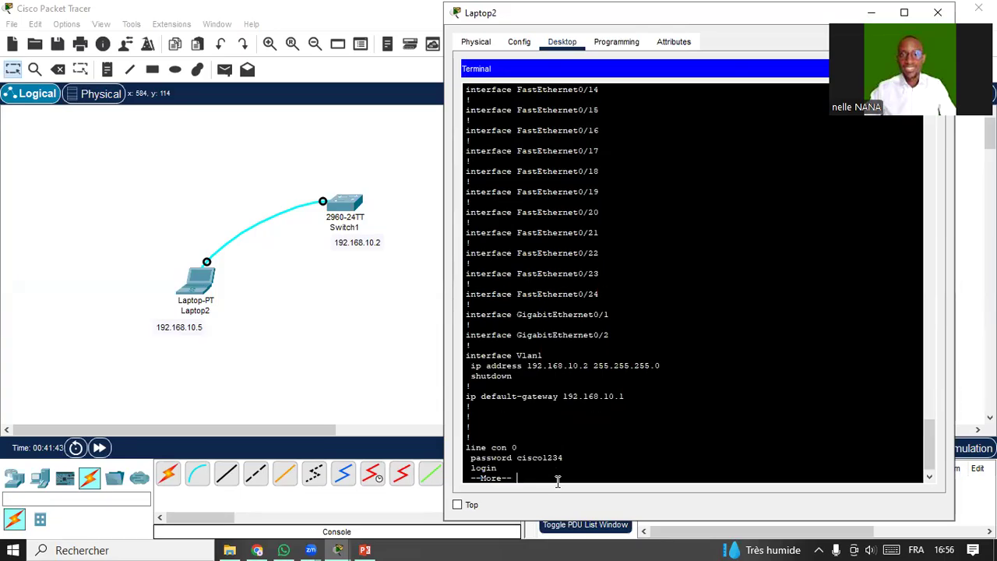
Highlight the line con 0 and line vty 0 4 passwords, then page to the end.
left_click_drag(467, 457, 572, 461)
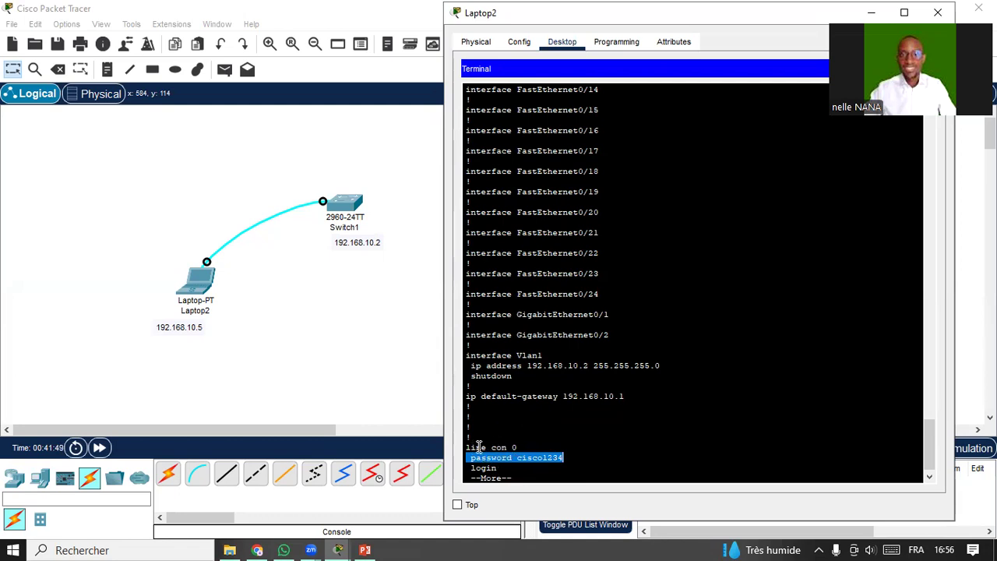
left_click(520, 474)
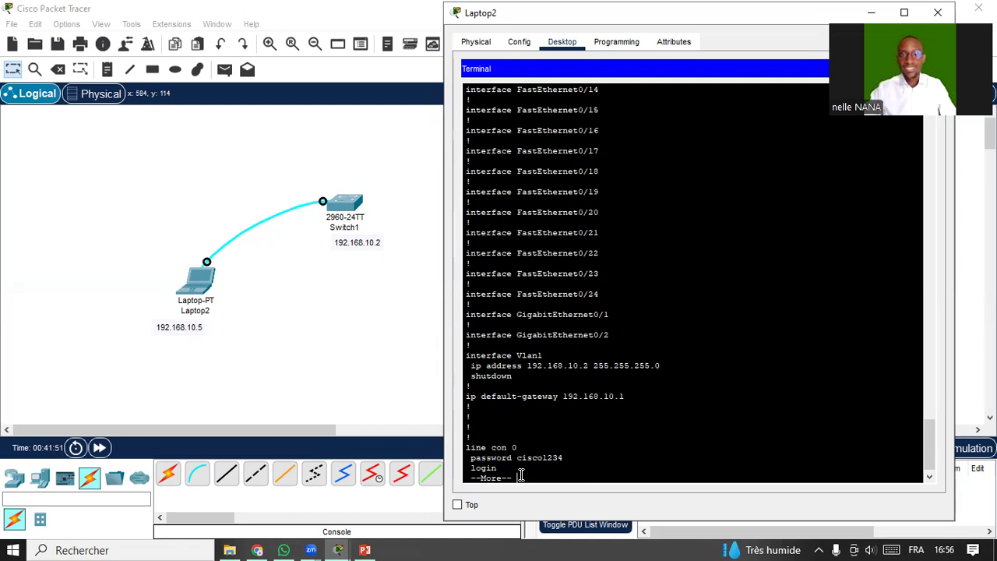
key("Return")
key("Return")
key("Return")
key("Return")
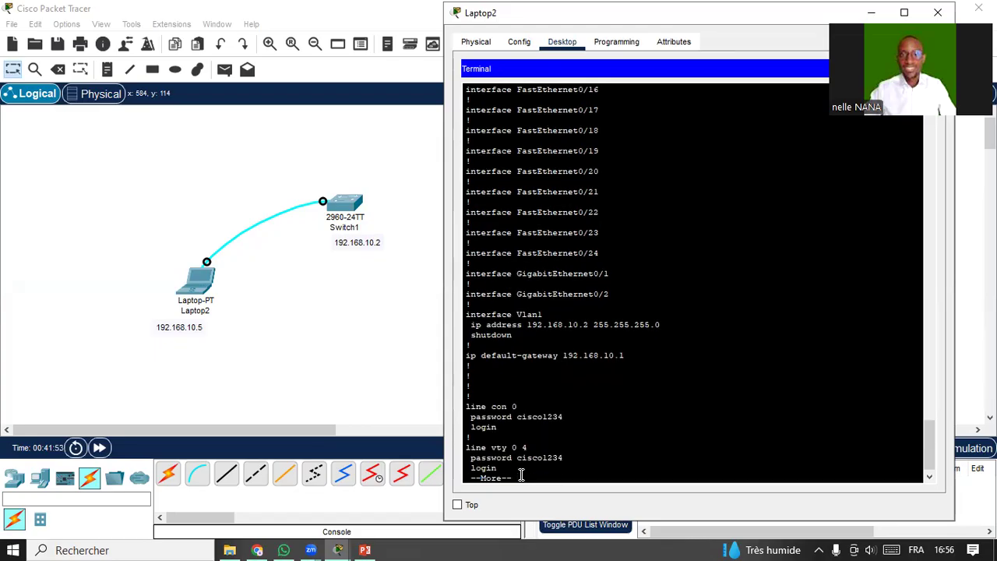
double_click(472, 447)
left_click_drag(514, 451, 562, 462)
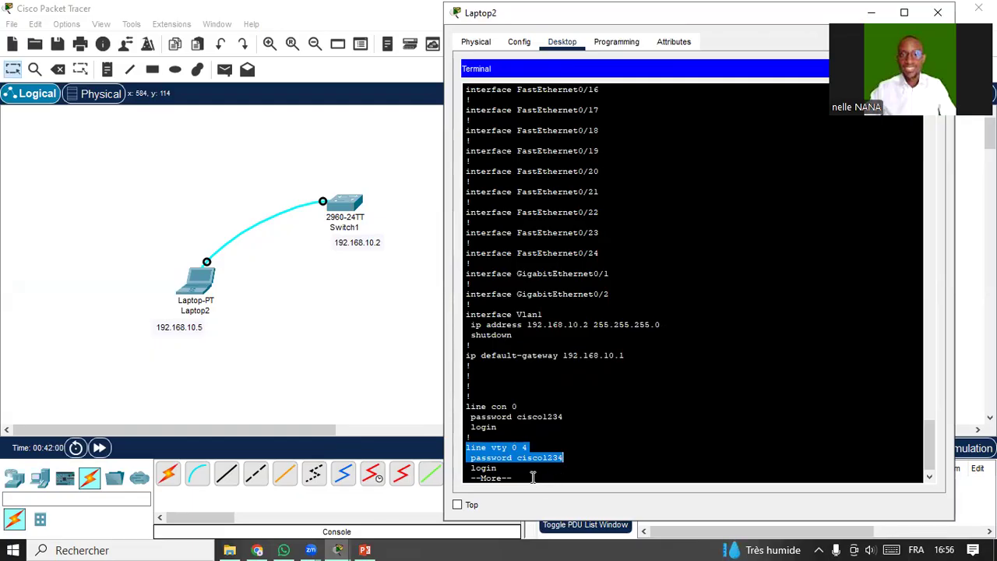
left_click(533, 478)
key("Return")
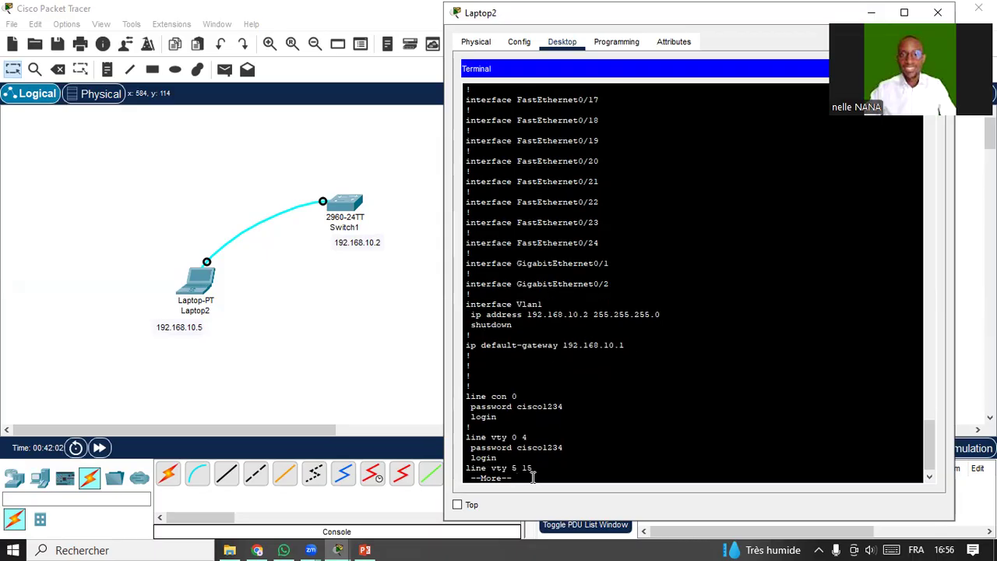
key("Return")
key("Return")
key("Return")
key("Return")
key("Return")
key("Return")
key("Return")
key("Return")
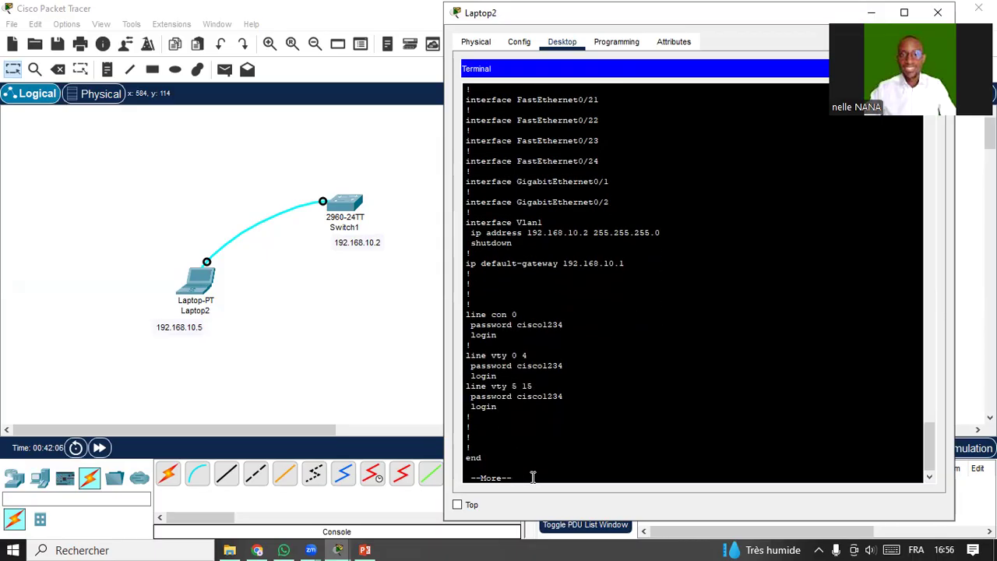
key("Return")
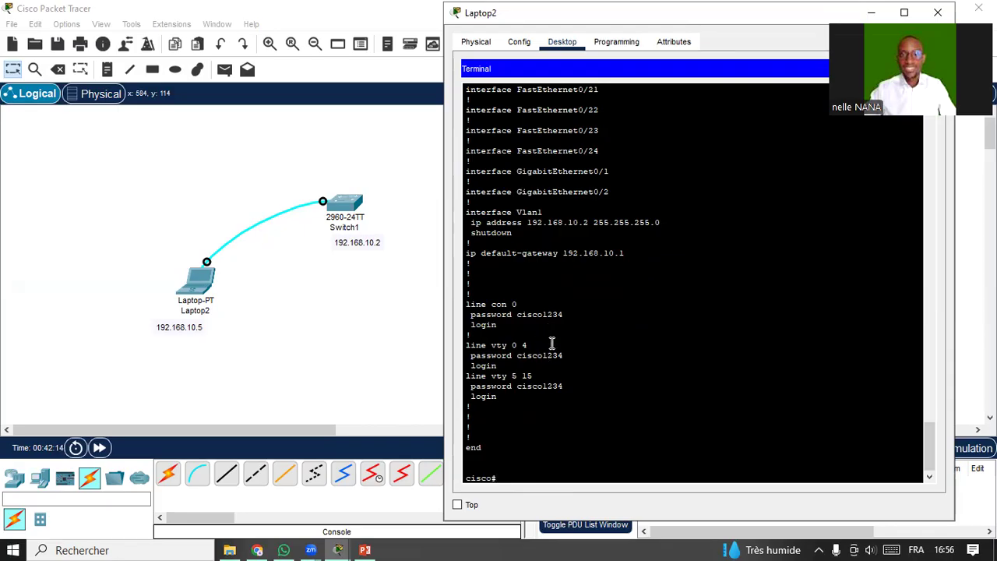
Scroll back to compare the plaintext console and vty 0 4 passwords, then return to the prompt.
scroll(552, 344, "up", 3)
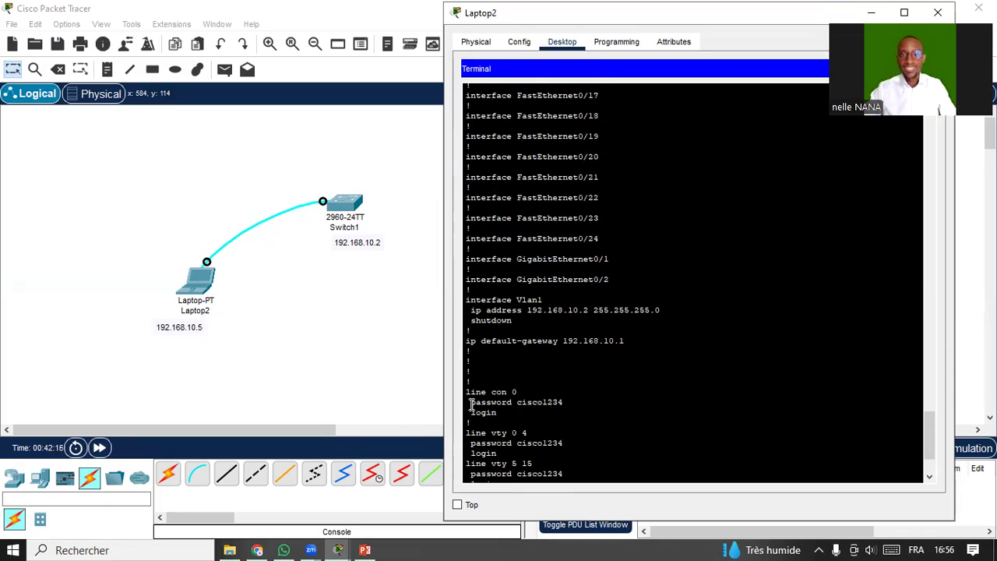
left_click_drag(470, 402, 571, 402)
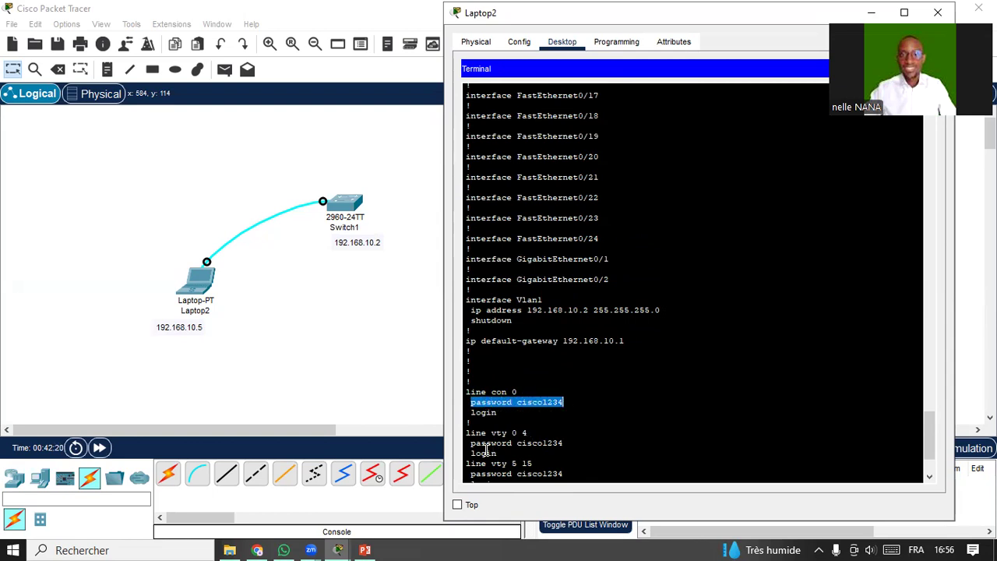
left_click_drag(470, 443, 562, 444)
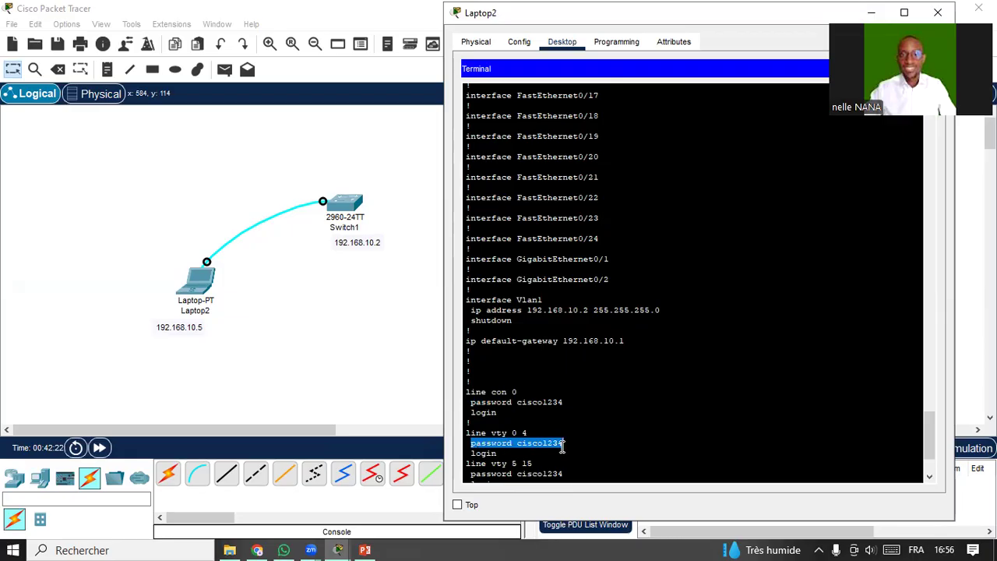
left_click(513, 448)
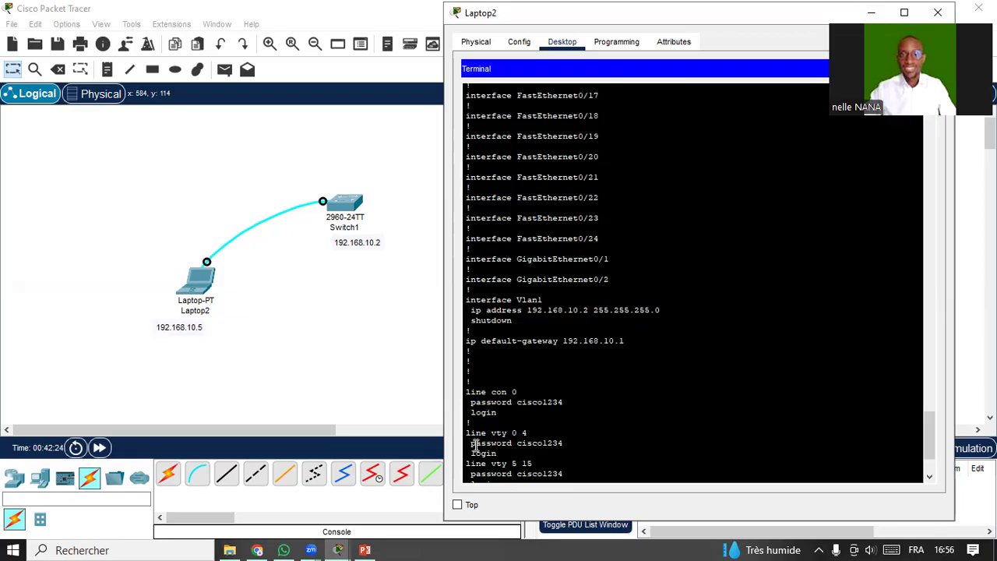
left_click_drag(471, 444, 568, 444)
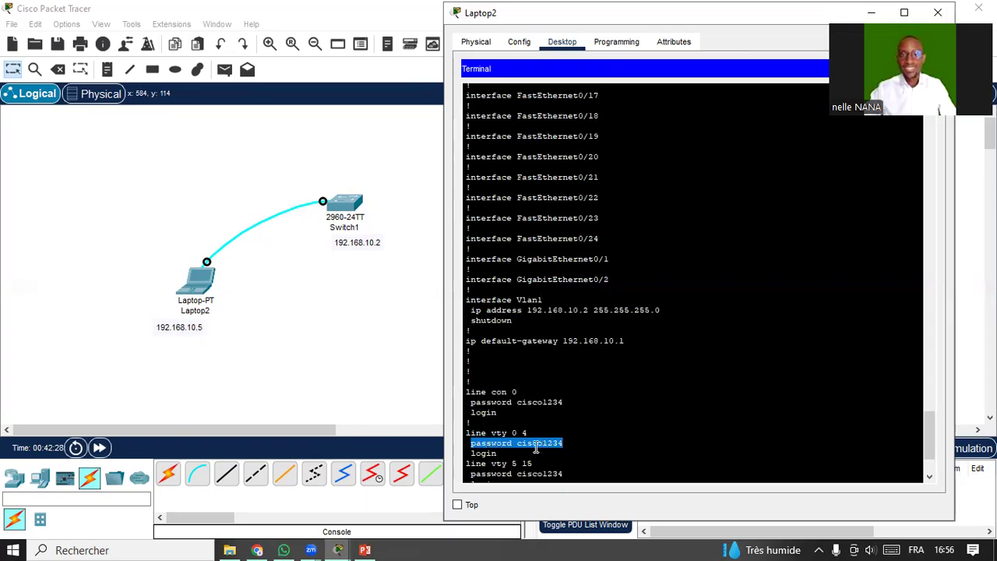
left_click_drag(471, 402, 570, 404)
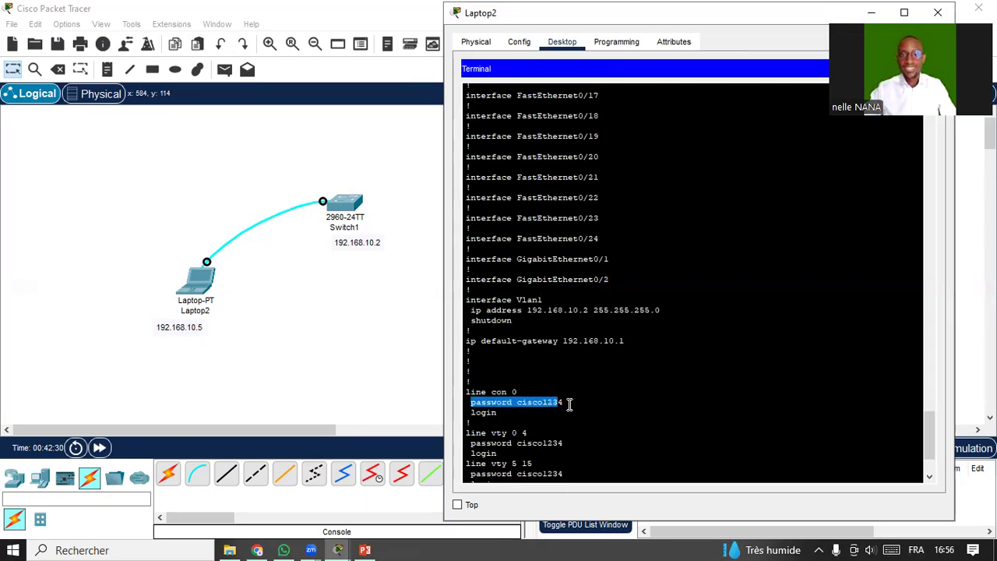
left_click_drag(471, 443, 568, 444)
left_click(540, 459)
scroll(540, 457, "down", 3)
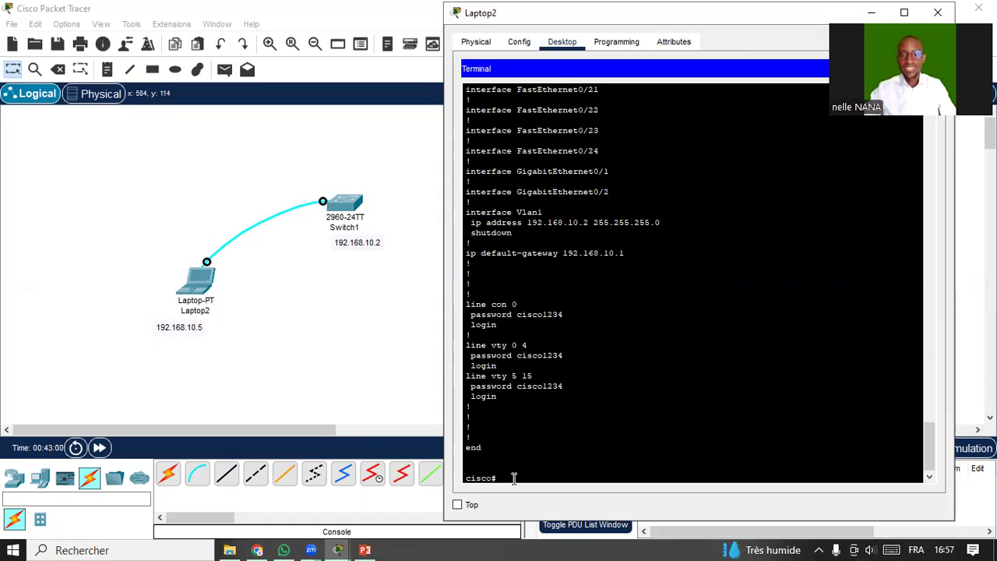
Enable service password-encryption in global configuration, then exit back to cisco#.
type("conf t")
key("Return")
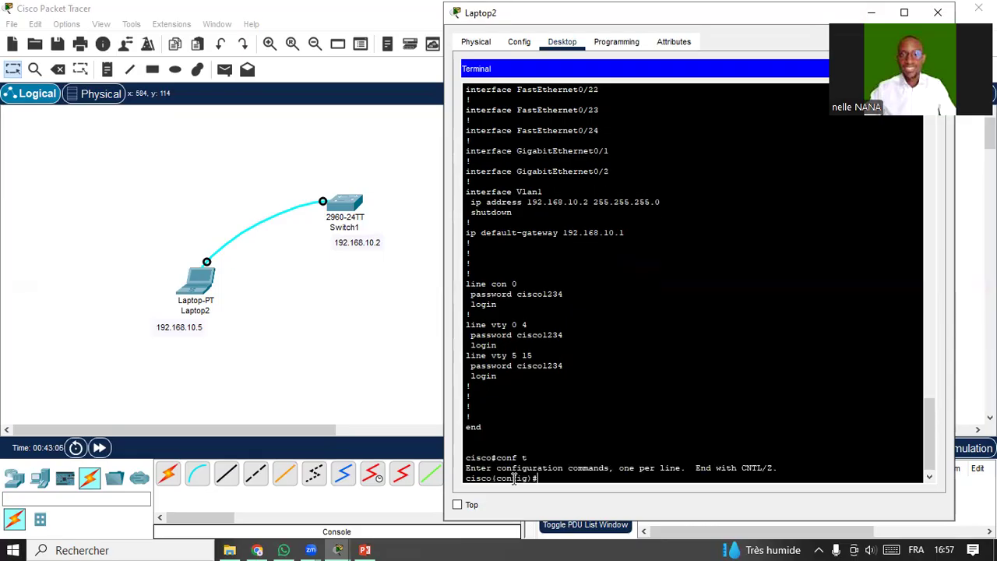
type("serv")
key("Tab")
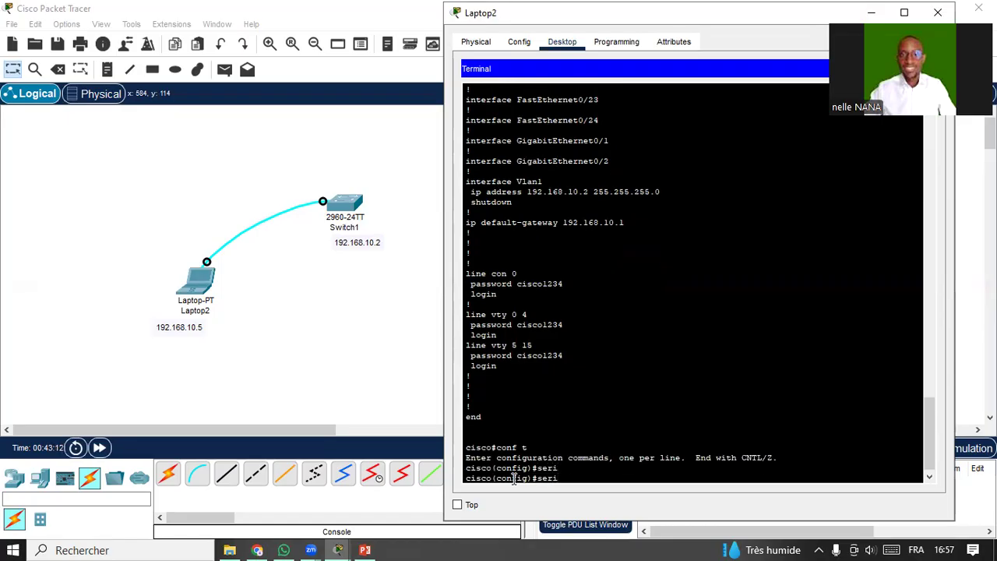
key("BackSpace")
type("vi")
key("Tab")
type("pa")
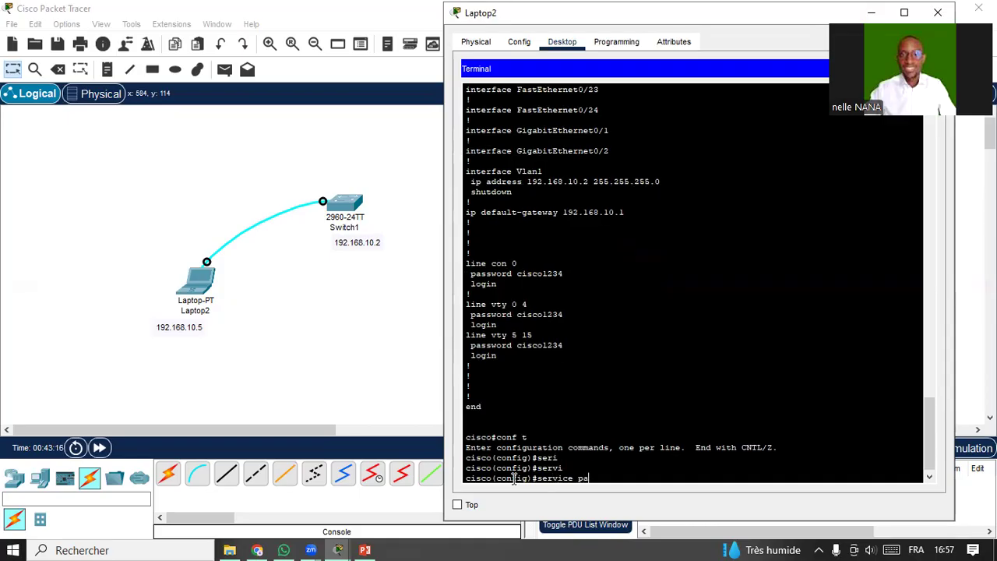
key("Tab")
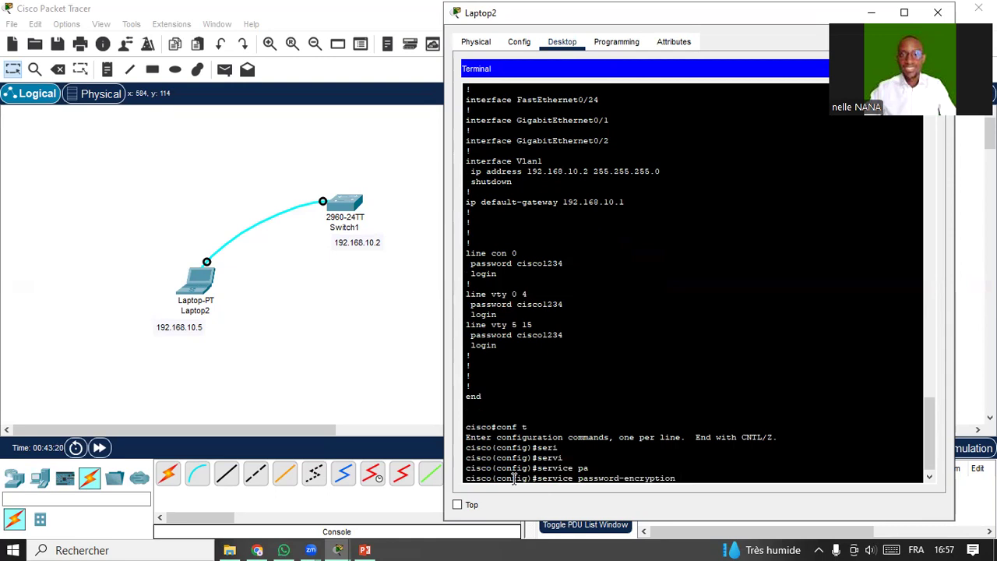
key("Return")
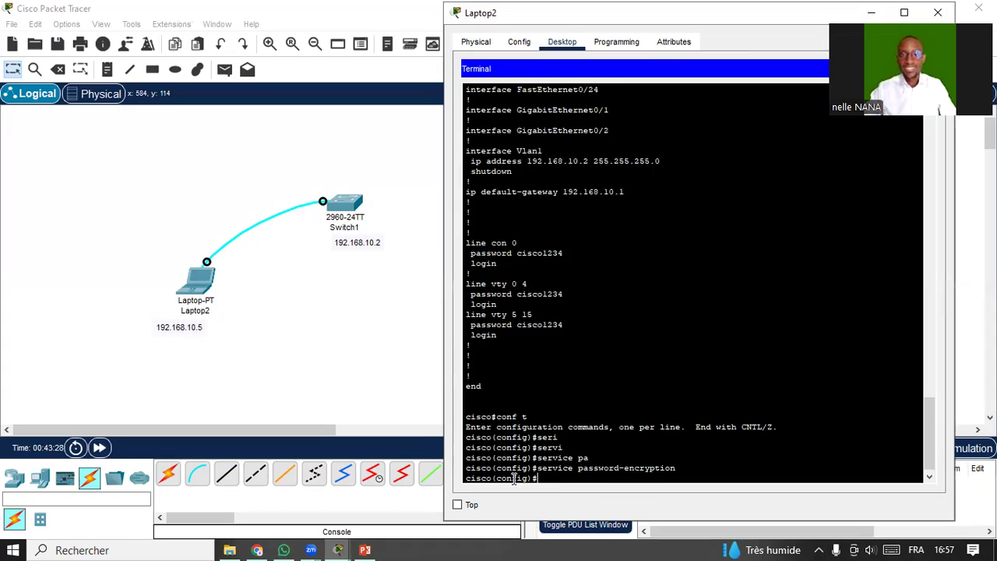
type("exit")
key("Return")
key("Return")
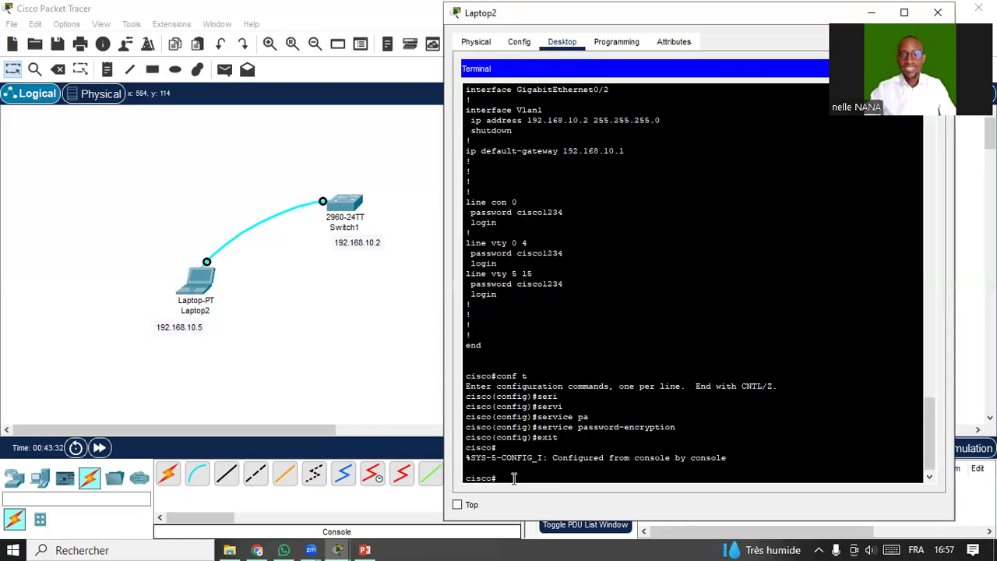
Run show running-config and page the listing down to the Vlan1 interface section.
type("sh")
key("Tab")
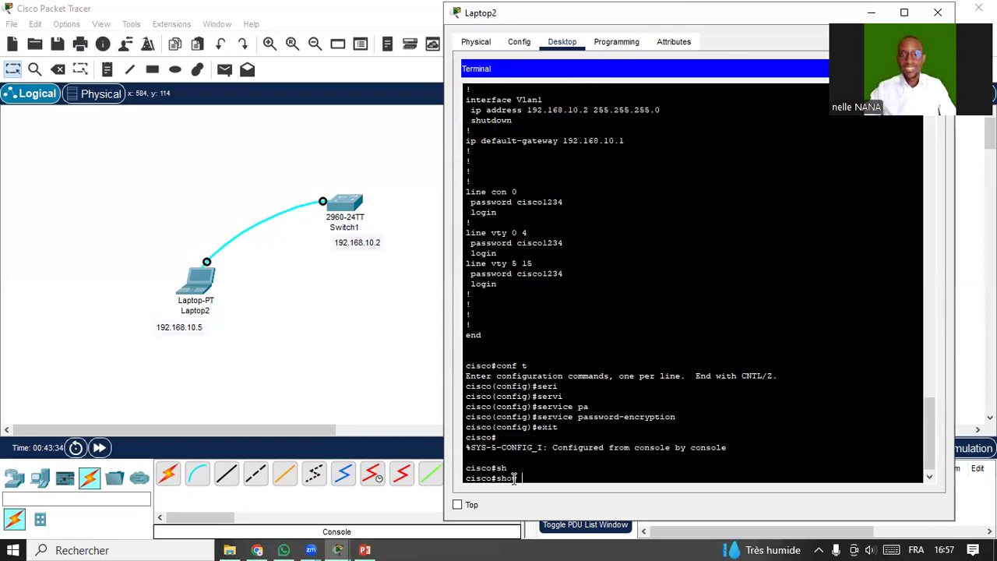
type("run")
key("Tab")
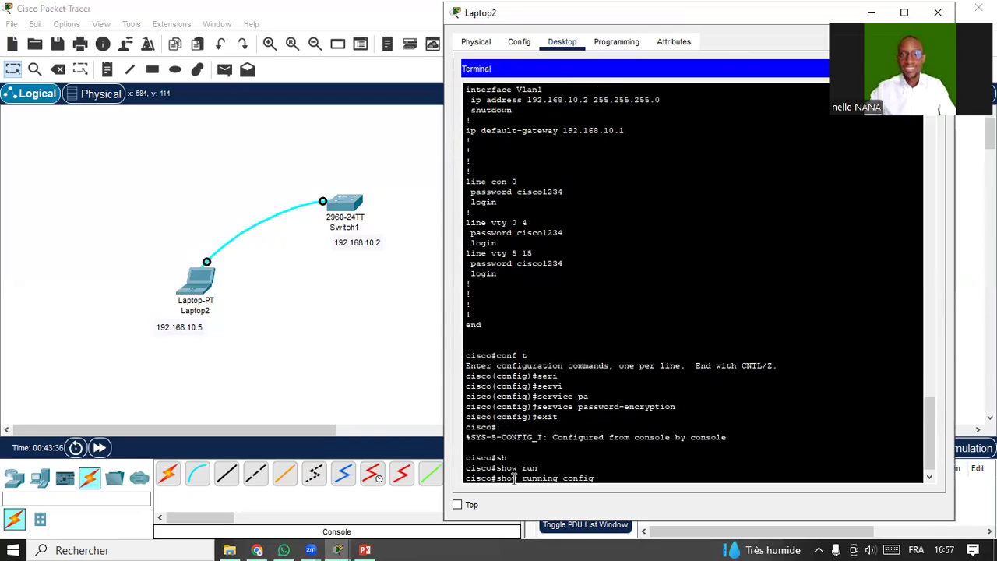
key("Return")
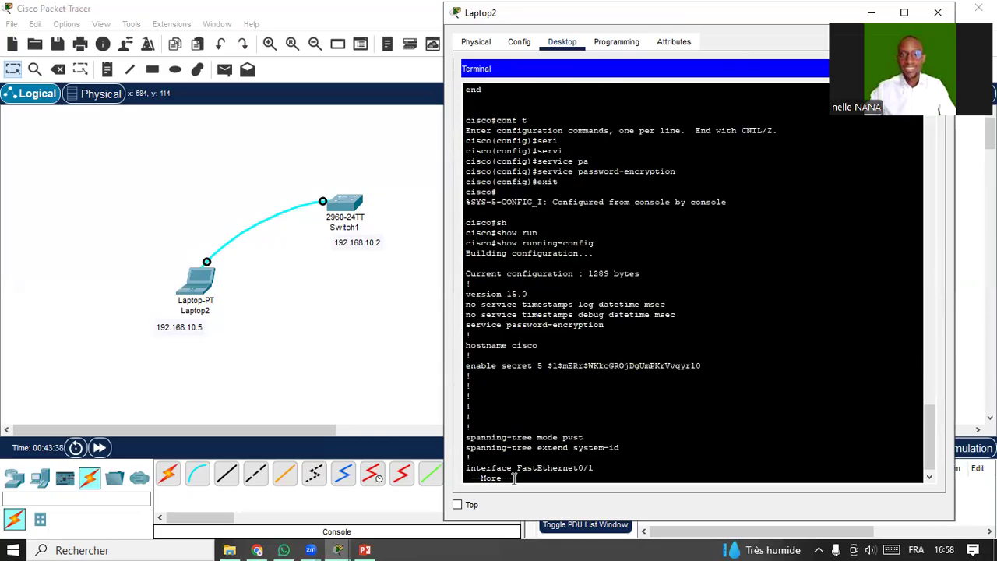
key("Return")
key("Return")
key("Return")
key("Return")
key("Return")
key("Return")
key("Return")
key("Return")
key("Return")
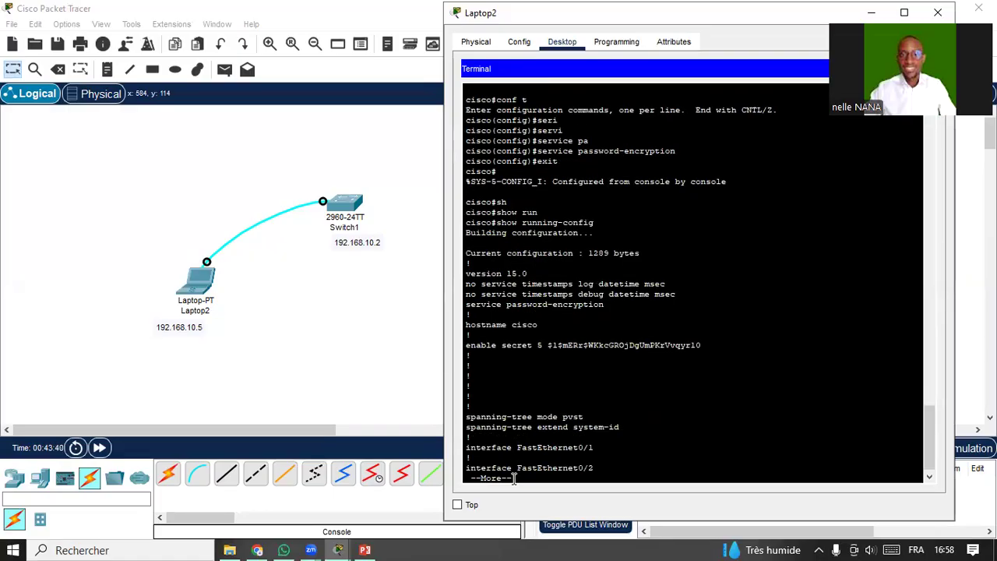
key("Return")
key("Return")
key("Return")
key("Return")
key("Return")
key("Return")
key("Return")
key("Return")
key("Return")
key("Return")
key("Return")
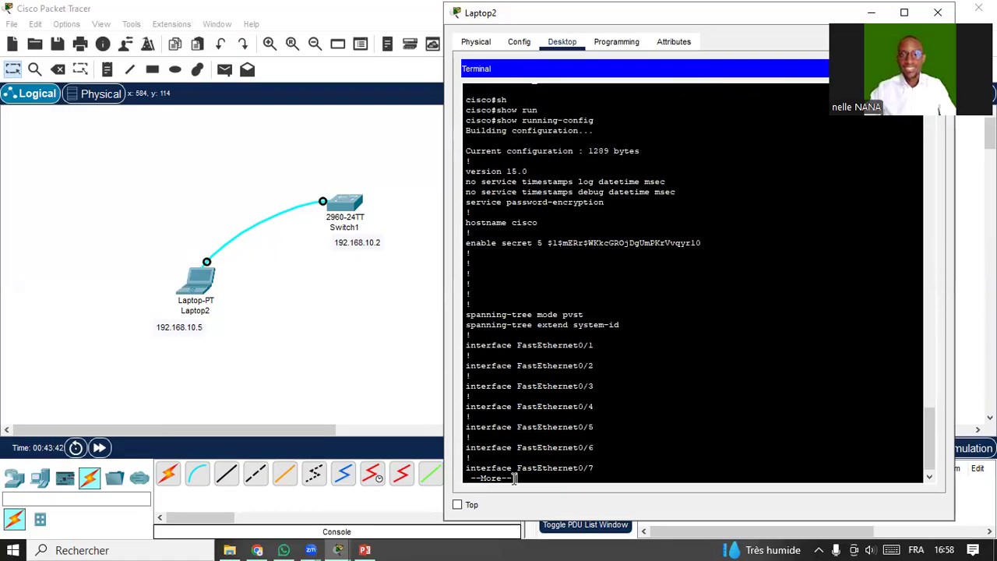
key("Return")
key("Return")
key("Return")
key("Return")
key("Return")
key("Return")
key("Return")
key("Return")
key("Return")
key("Return")
key("Return")
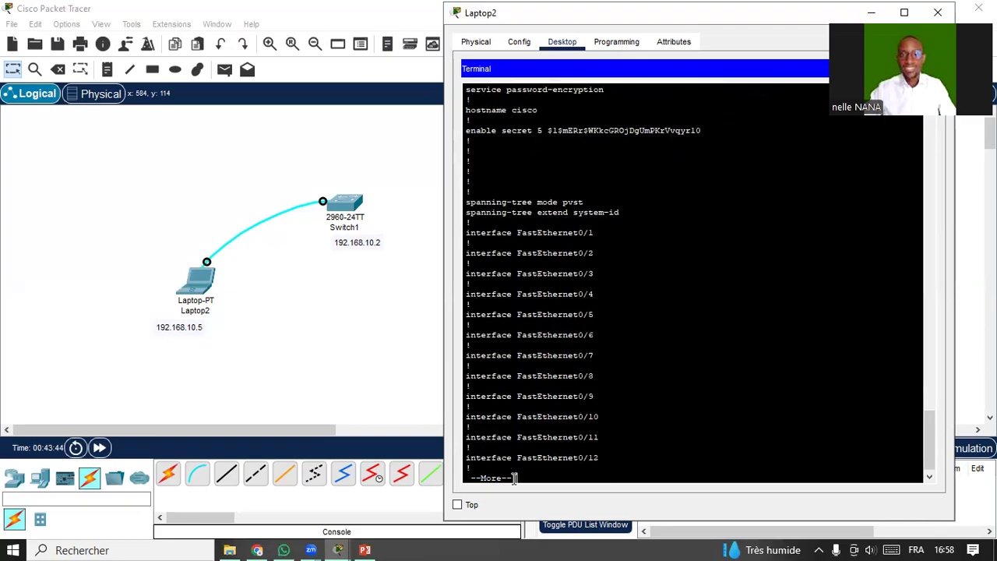
key("Return")
key("Return")
key("Return")
key("Return")
key("Return")
key("Return")
key("Return")
key("Return")
key("Return")
key("Return")
key("Return")
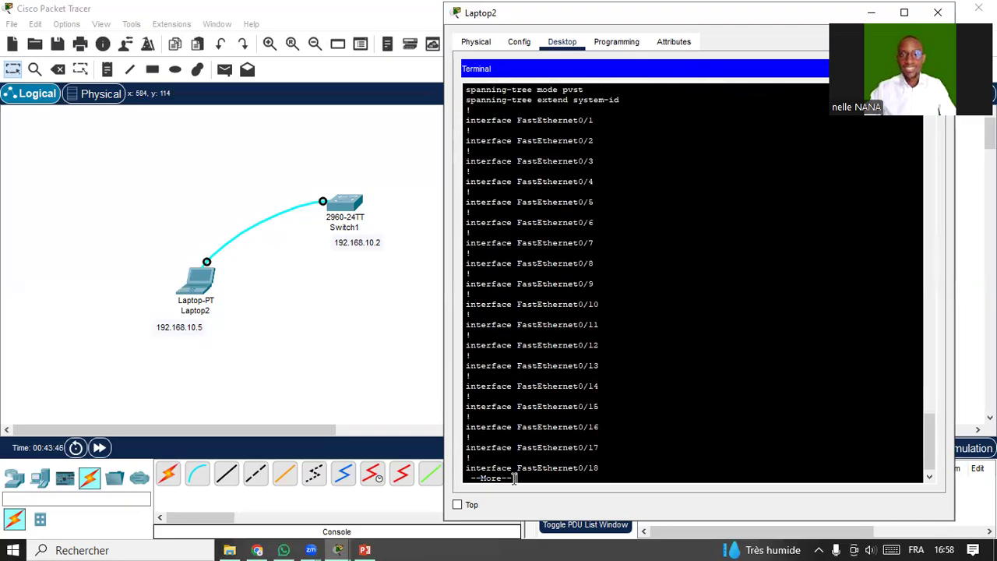
key("Return")
key("Return")
key("Return")
key("Return")
key("Return")
key("Return")
key("Return")
key("Return")
key("Return")
key("Return")
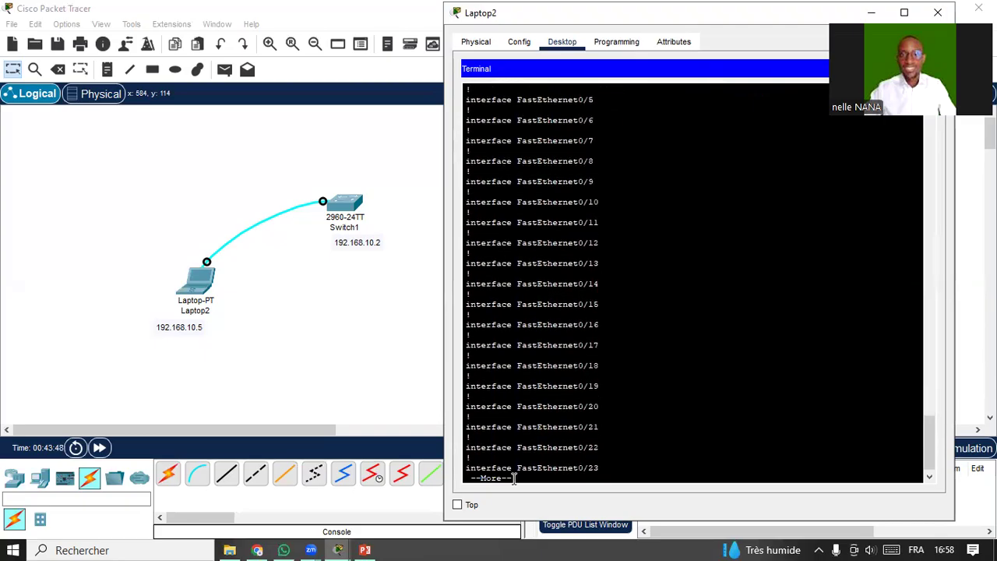
key("Return")
key("Return")
key("Return")
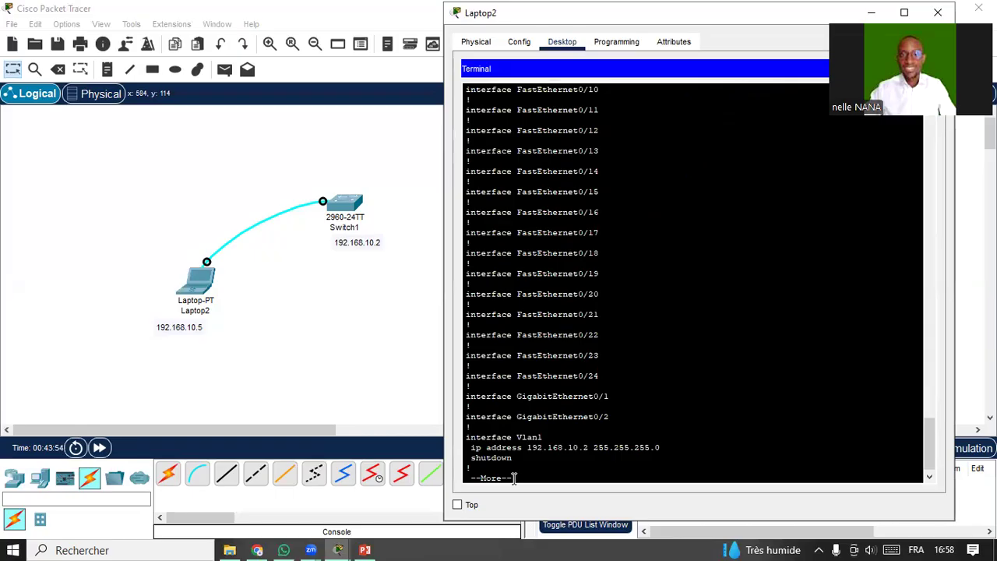
Highlight the Vlan1 ip address line and the default-gateway line.
left_click_drag(469, 448, 659, 446)
key("Return")
left_click_drag(467, 467, 630, 469)
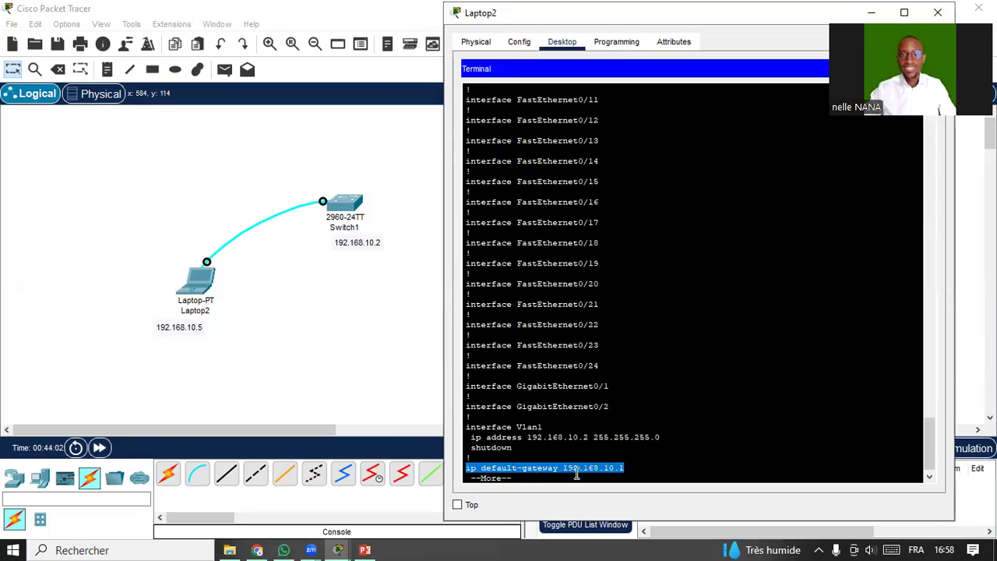
left_click(632, 468)
Highlight the password 7 strings on the console, vty 0 4 and vty 5 15 lines, paging to the end.
key("Return")
key("Return")
key("Return")
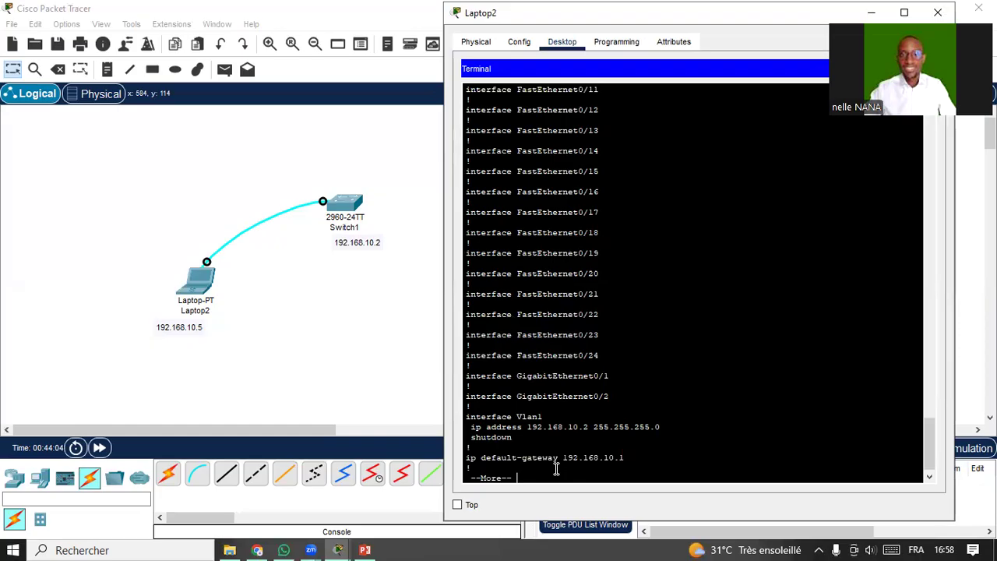
key("Return")
key("Return")
key("Return")
key("Return")
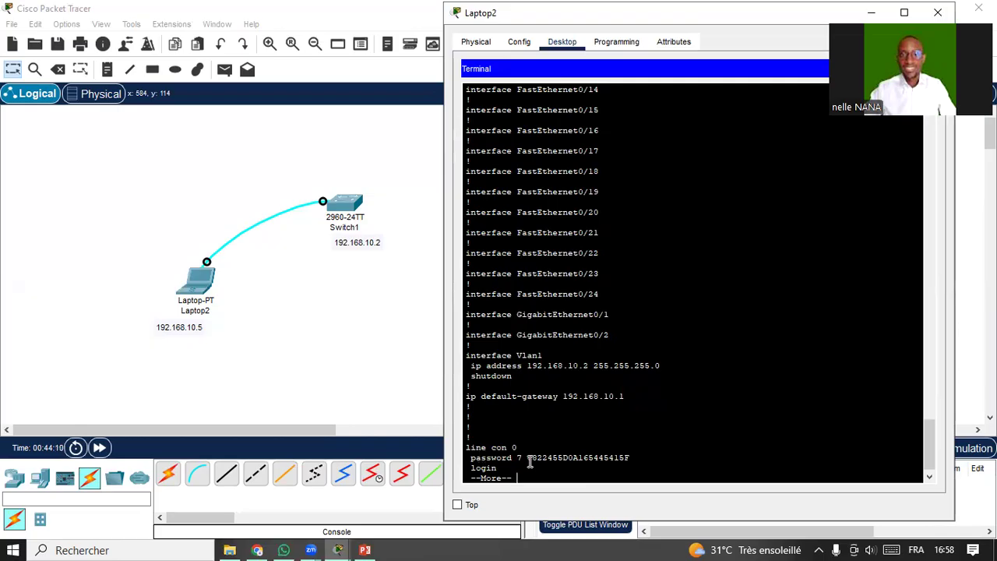
left_click_drag(527, 460, 635, 458)
left_click(634, 457)
key("Return")
key("Return")
key("Return")
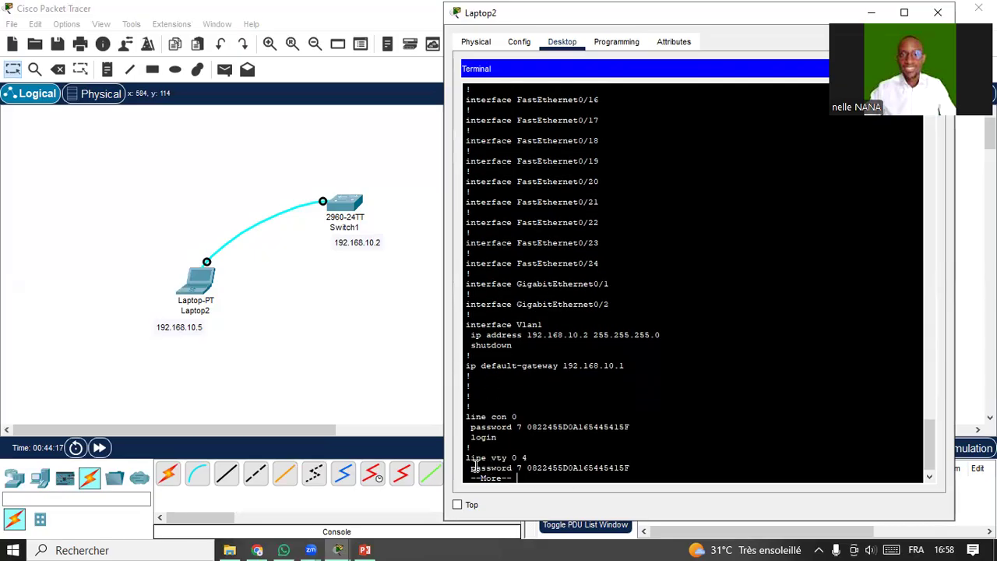
left_click_drag(527, 469, 632, 468)
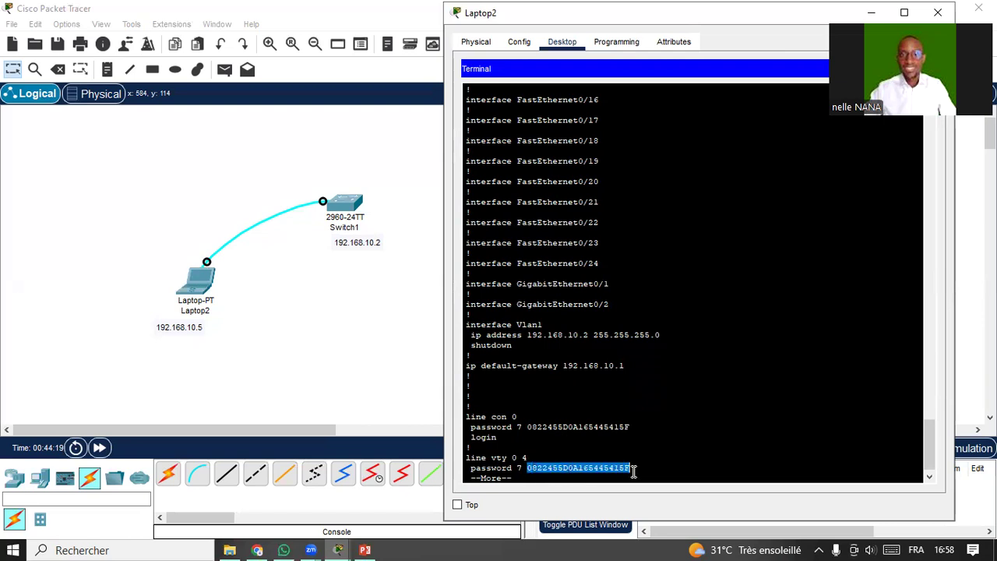
key("Return")
key("Return")
key("Return")
key("Return")
left_click_drag(528, 458, 630, 460)
key("Return")
key("Return")
key("Return")
key("Return")
key("Return")
key("Return")
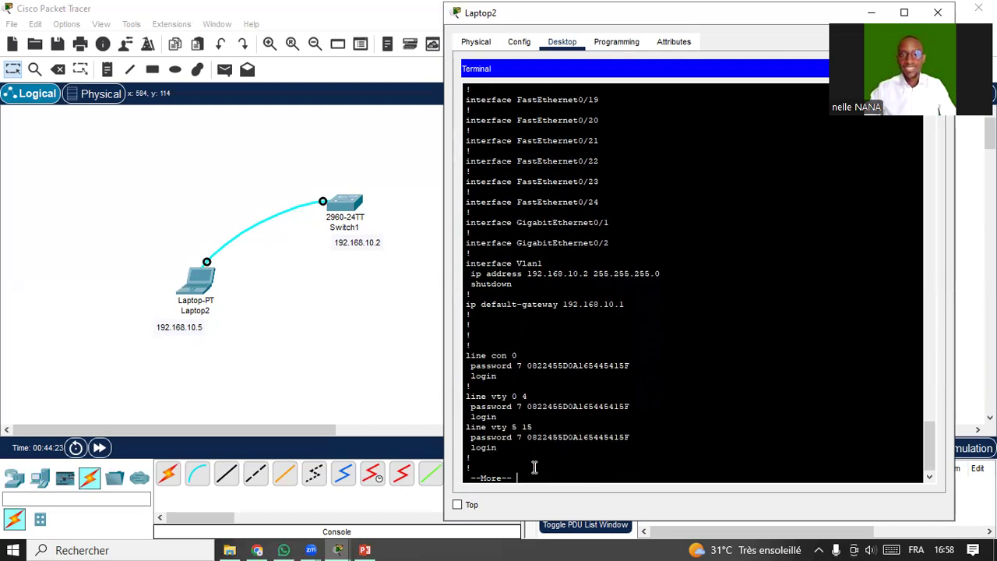
key("Return")
key("Return")
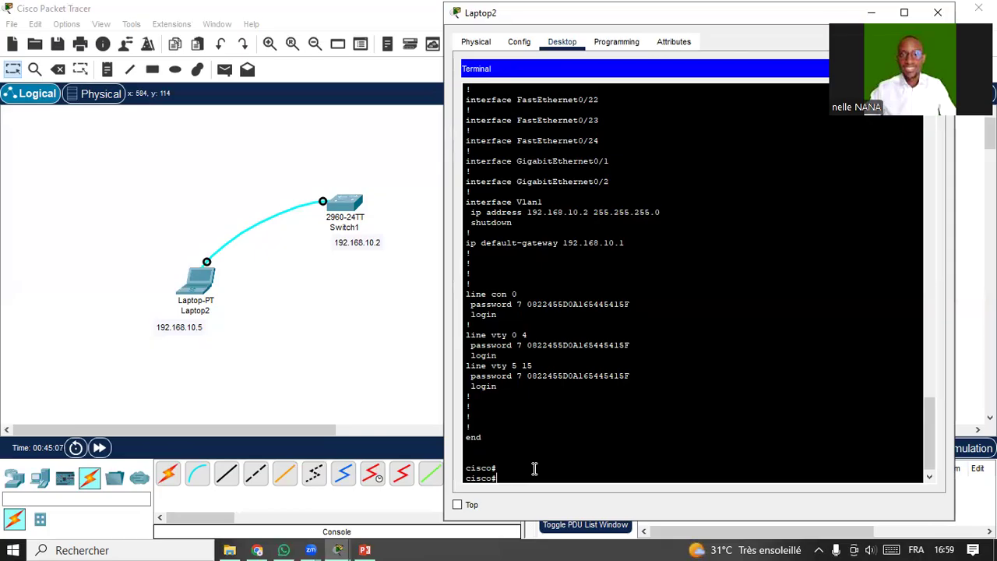
Enter global configuration mode with conf t and start the banner motd command.
type("conf t")
key("Return")
type("ban")
key("Tab")
type("mo")
key("Tab")
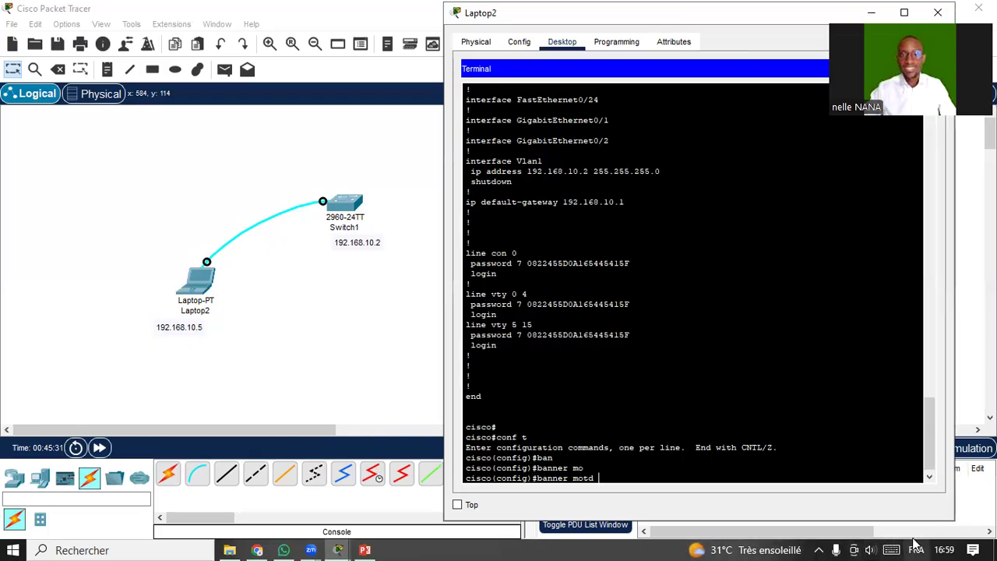
Enter the banner text #ACCES INTERDIT#, fixing the typo, and start a DO command.
key("super+space")
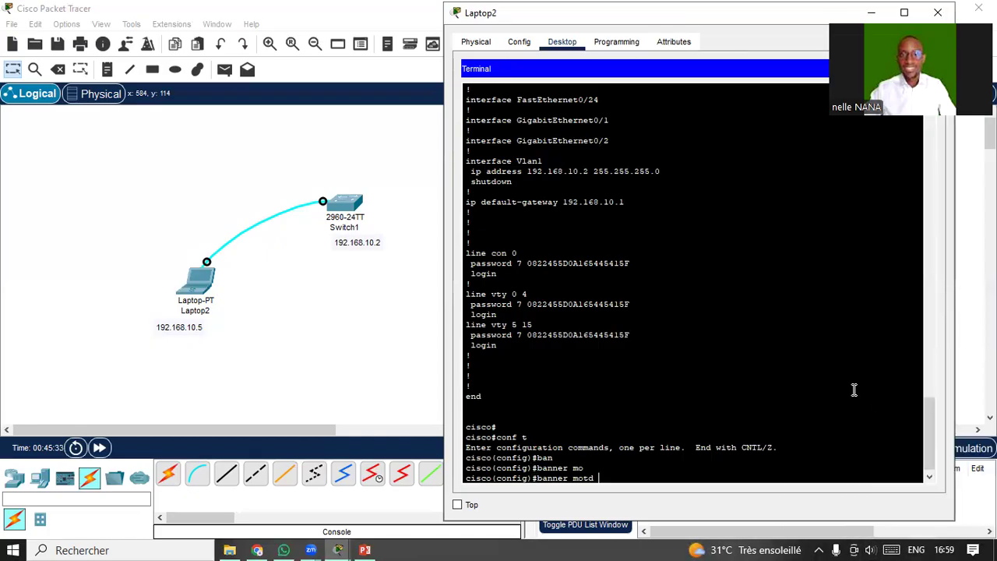
type("##")
key("Left")
type("QCCES INTERDIT")
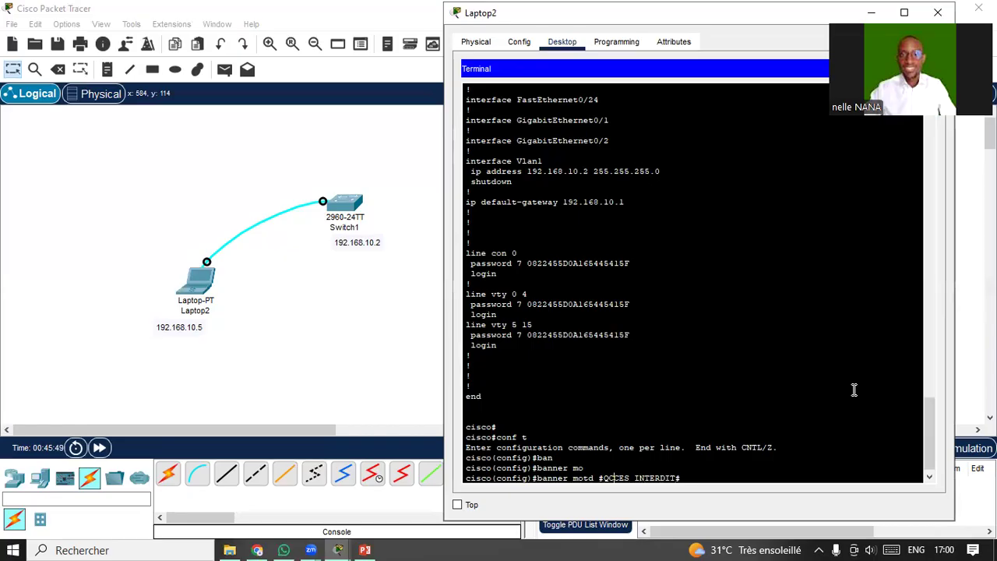
key("BackSpace")
type("Q")
key("BackSpace")
type("A")
key("Return")
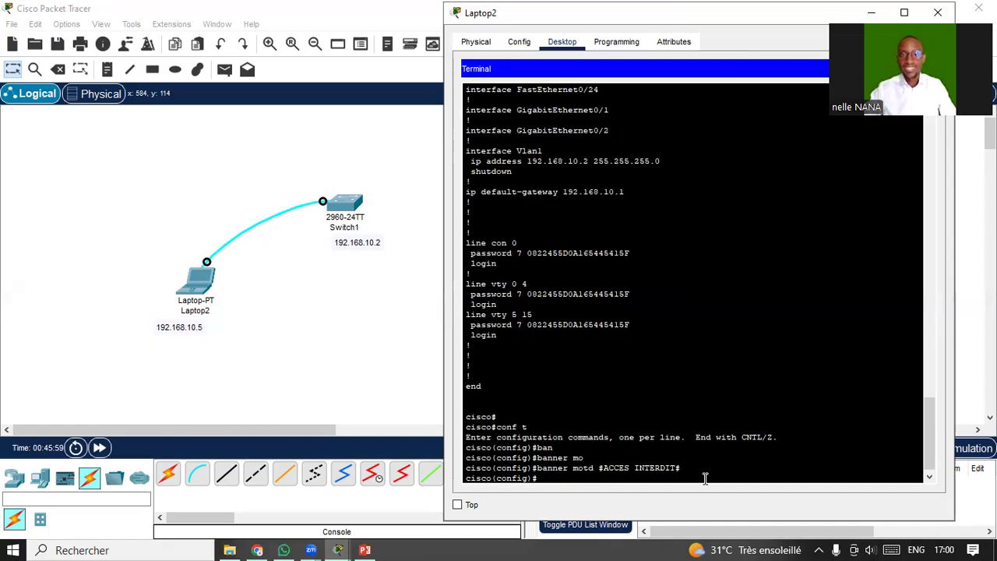
type("DO Z")
key("BackSpace")
key("BackSpace")
Save the configuration with DO WR, then enter exit twice to leave configuration mode.
type("WR")
key("Return")
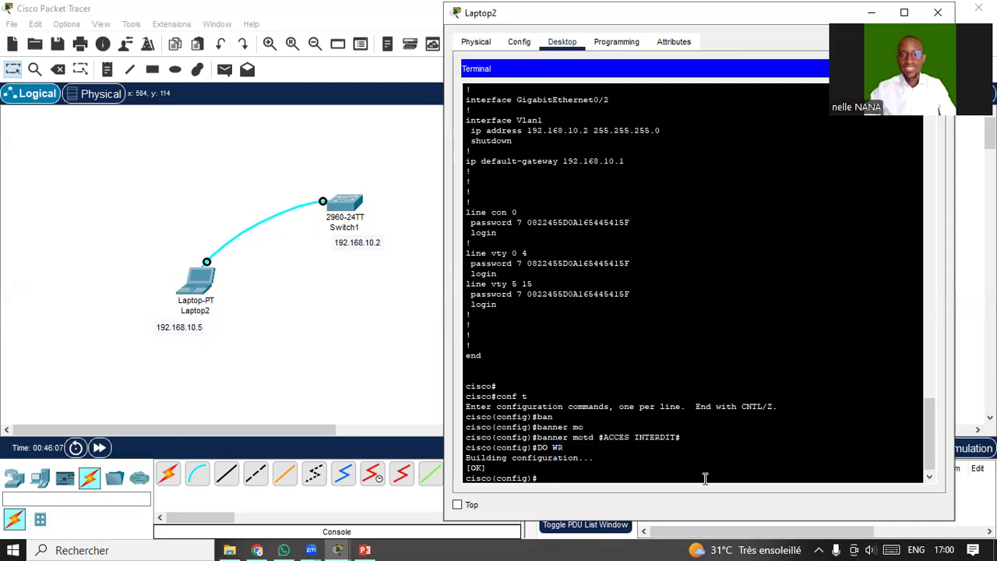
type("exit")
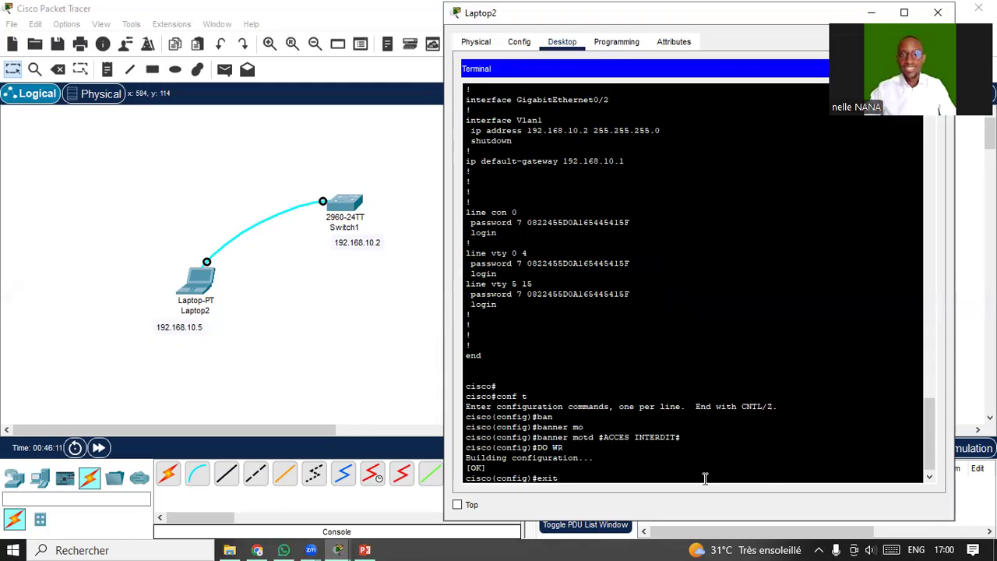
key("Return")
key("Return")
type("exit")
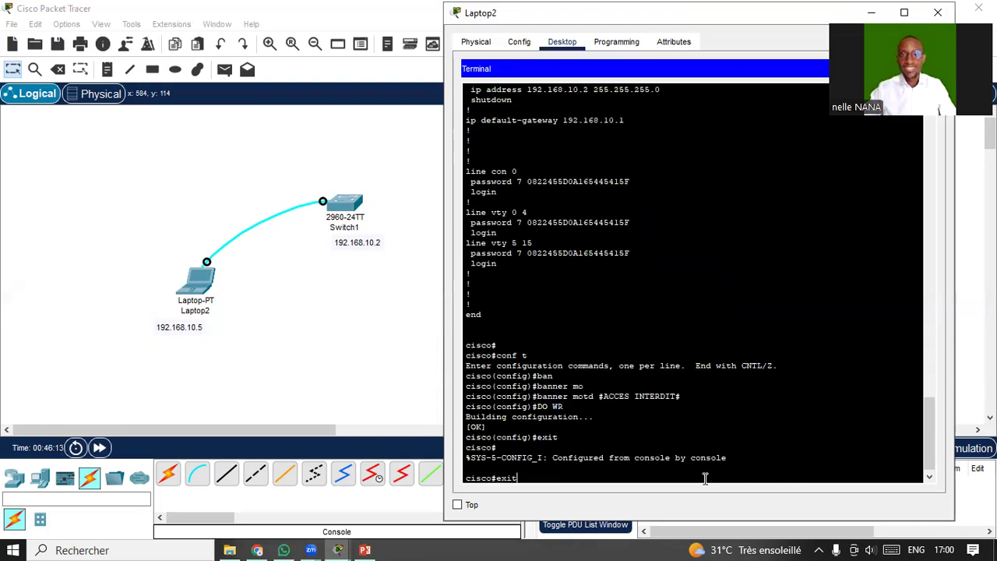
key("Return")
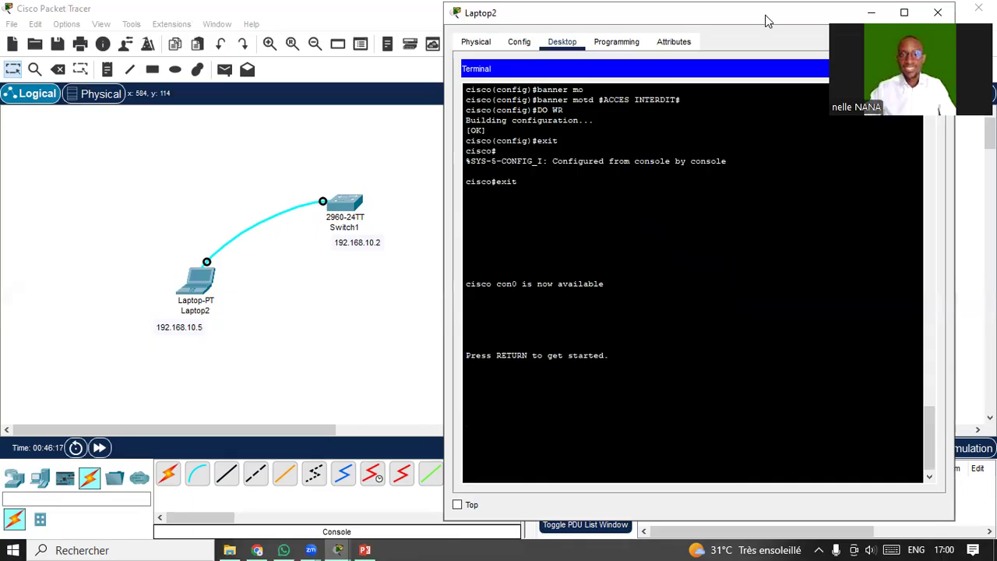
Reopen Laptop2 and connect its Terminal to the switch console with the default port settings.
left_click_drag(762, 22, 594, 50)
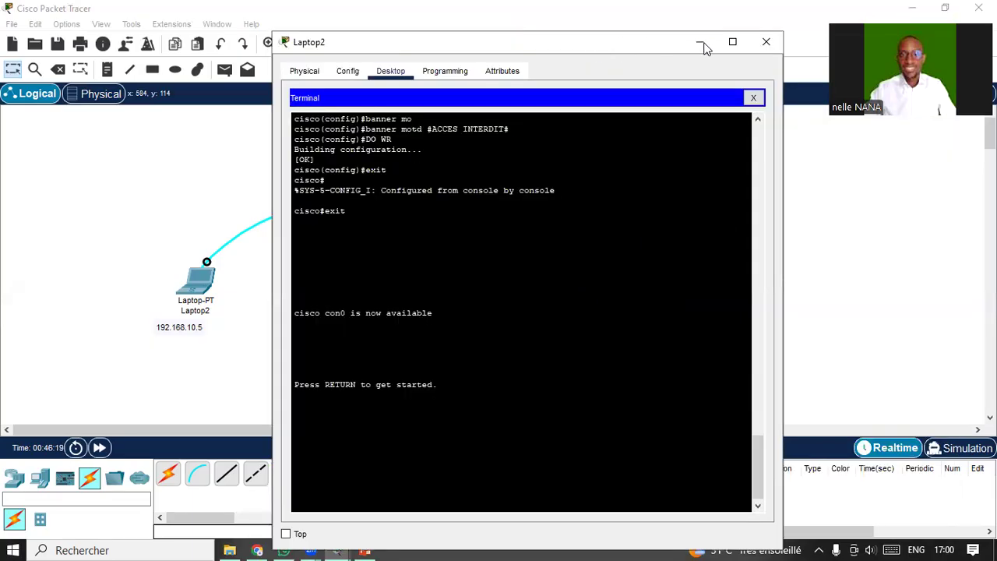
left_click(766, 45)
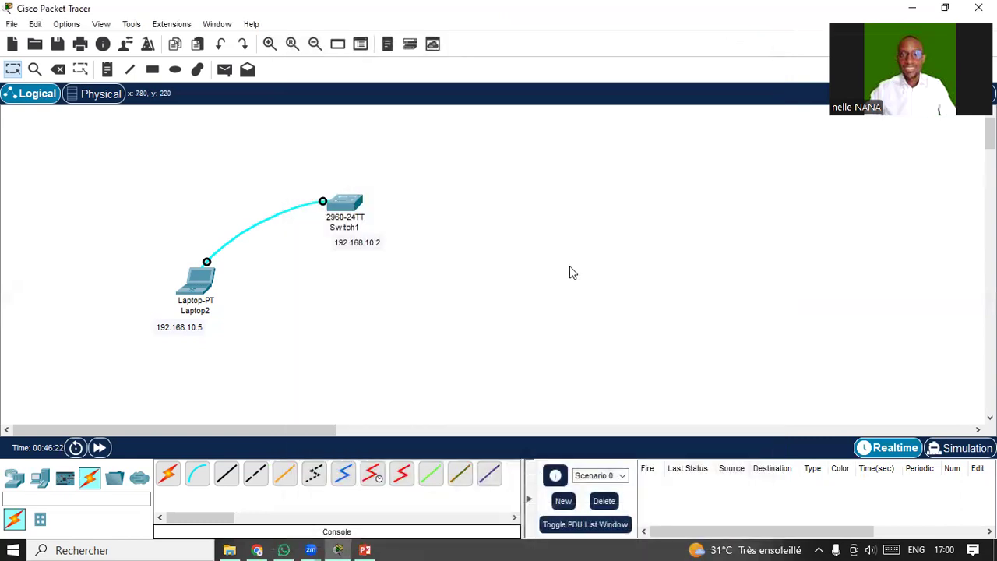
left_click(194, 293)
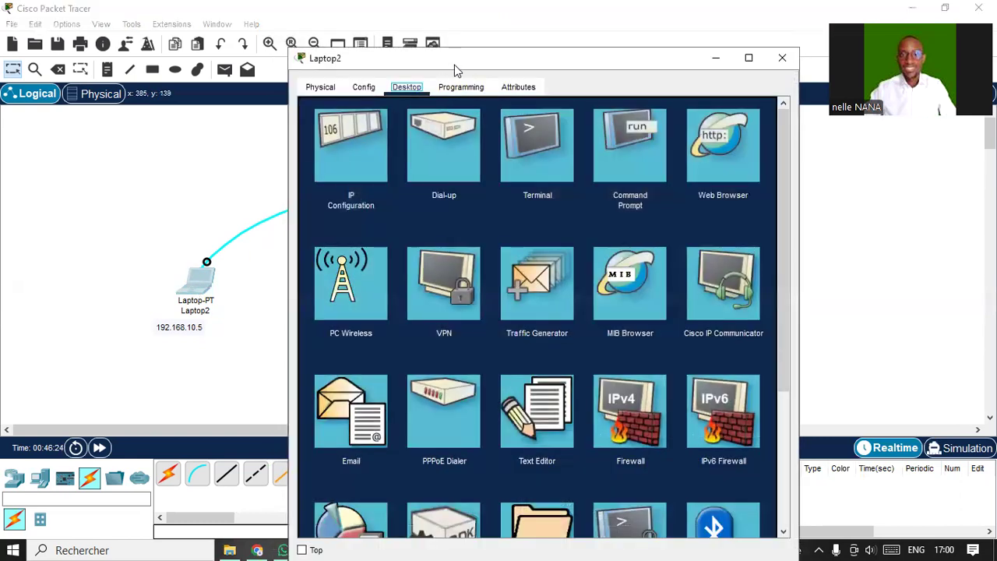
left_click_drag(464, 60, 626, 35)
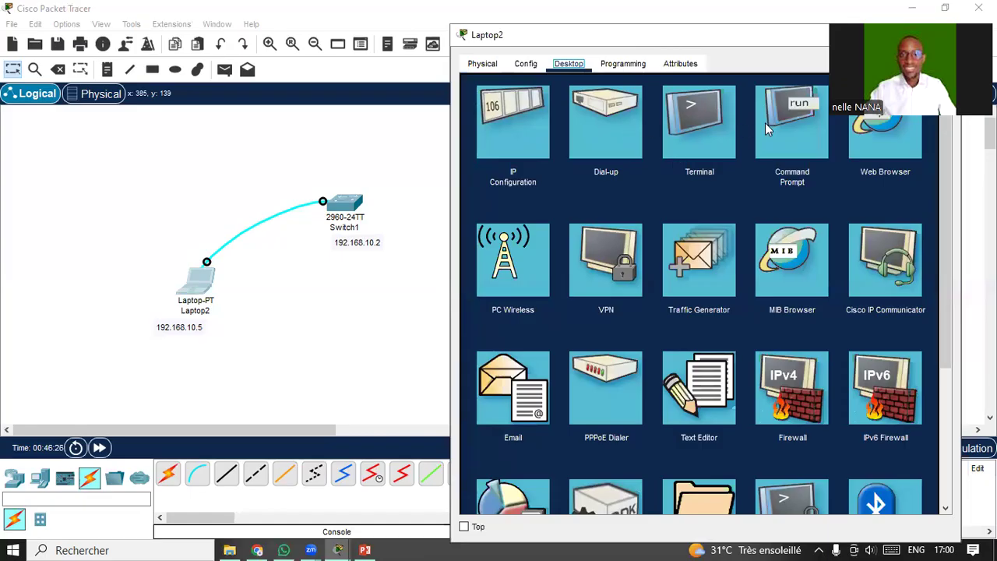
left_click(704, 127)
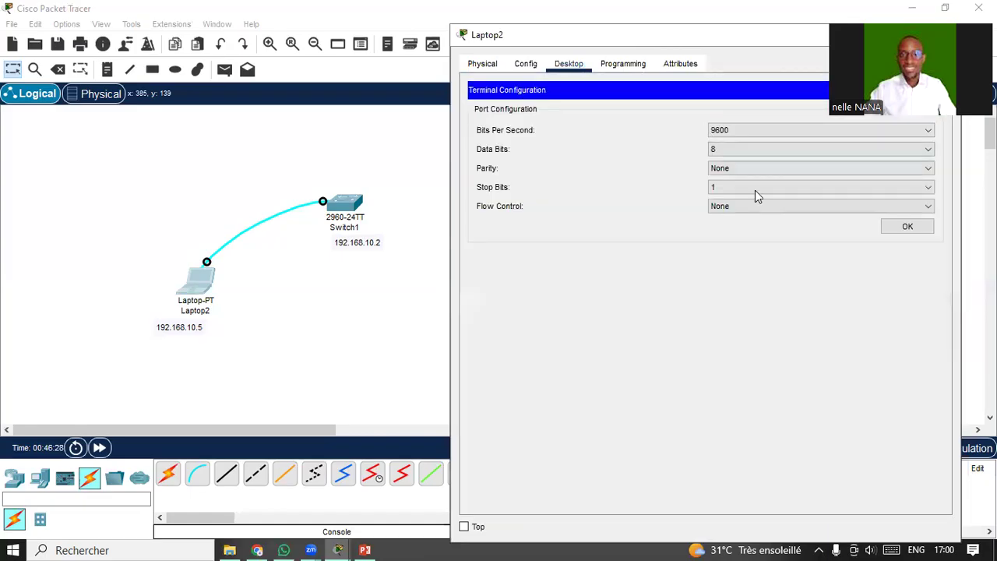
left_click(906, 227)
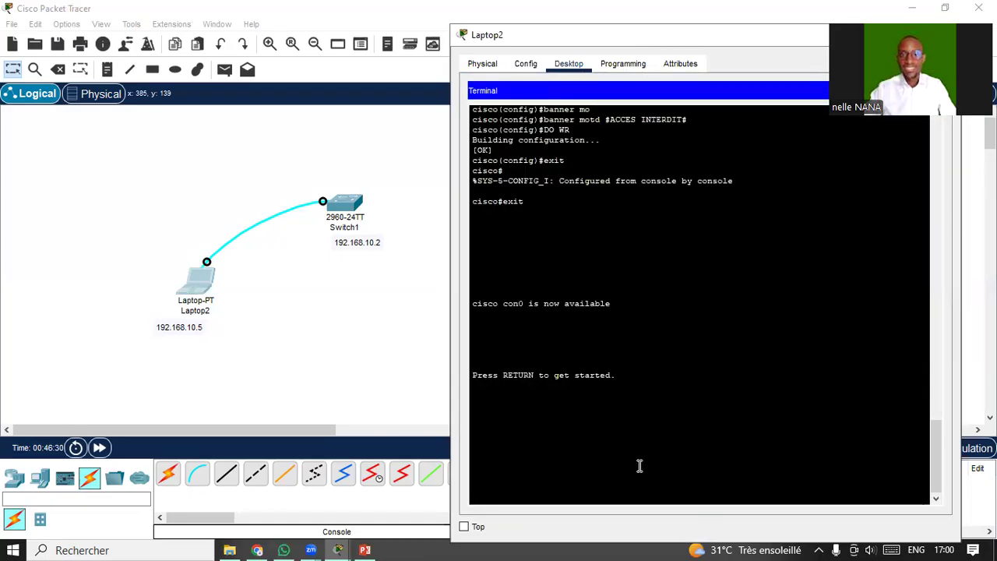
Log in with the console password and highlight the ACCES INTERDIT banner.
key("Return")
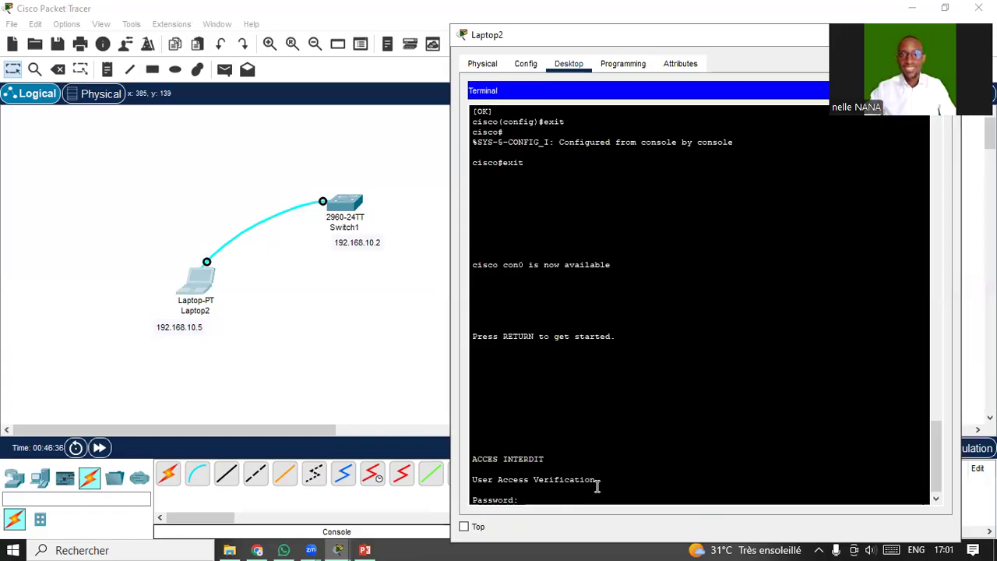
key("Return")
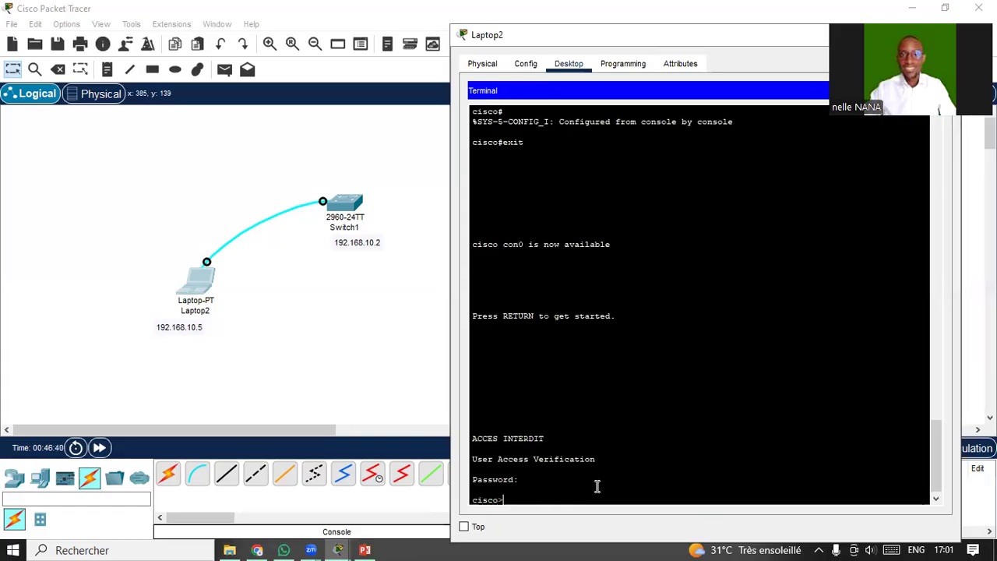
mouse_move(545, 438)
left_mouse_down()
mouse_move(475, 437)
mouse_move(561, 448)
left_mouse_up()
left_click_drag(746, 43, 587, 56)
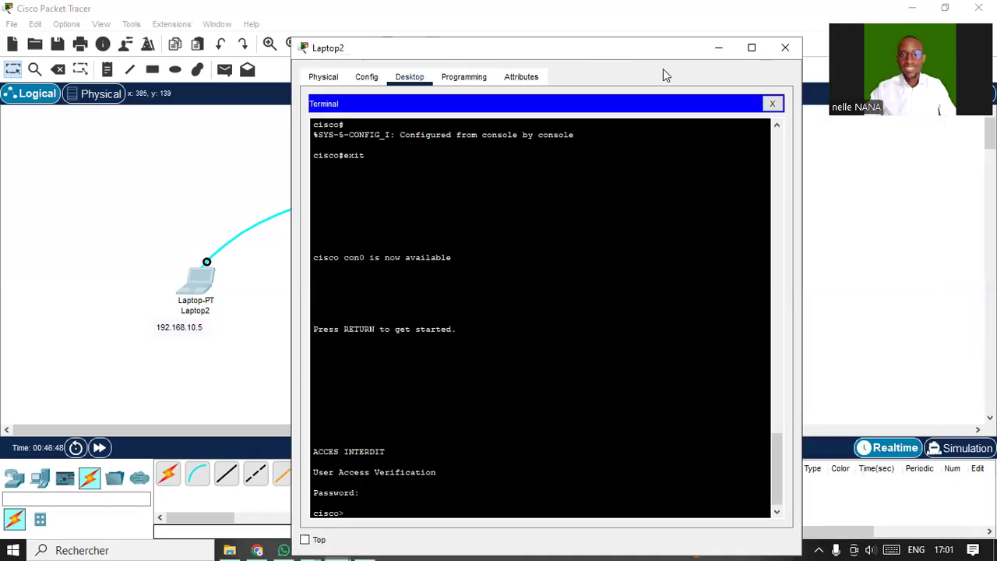
Reopen the Laptop2 Terminal and end the switch console session with exit.
left_click(786, 48)
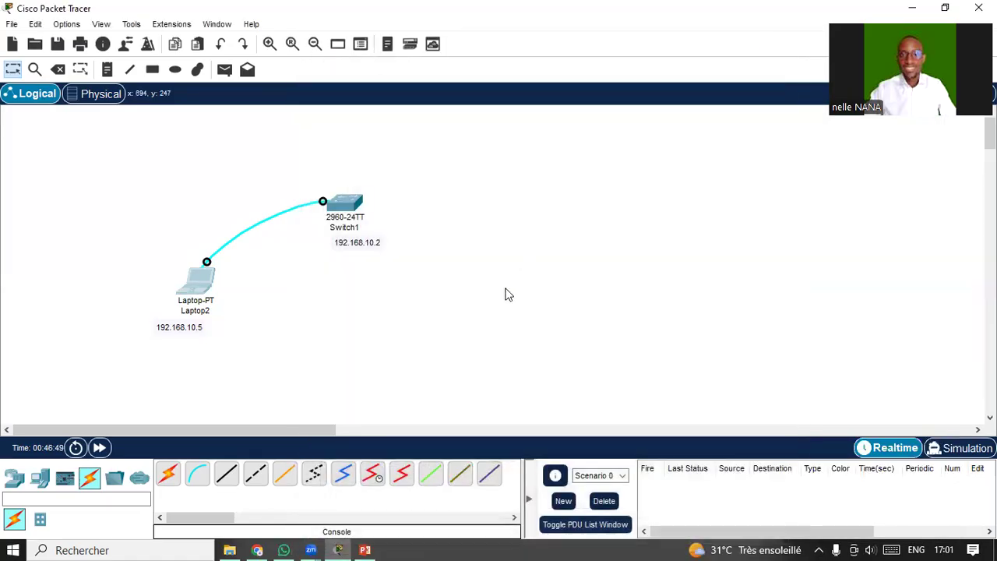
left_click(200, 284)
left_click(552, 129)
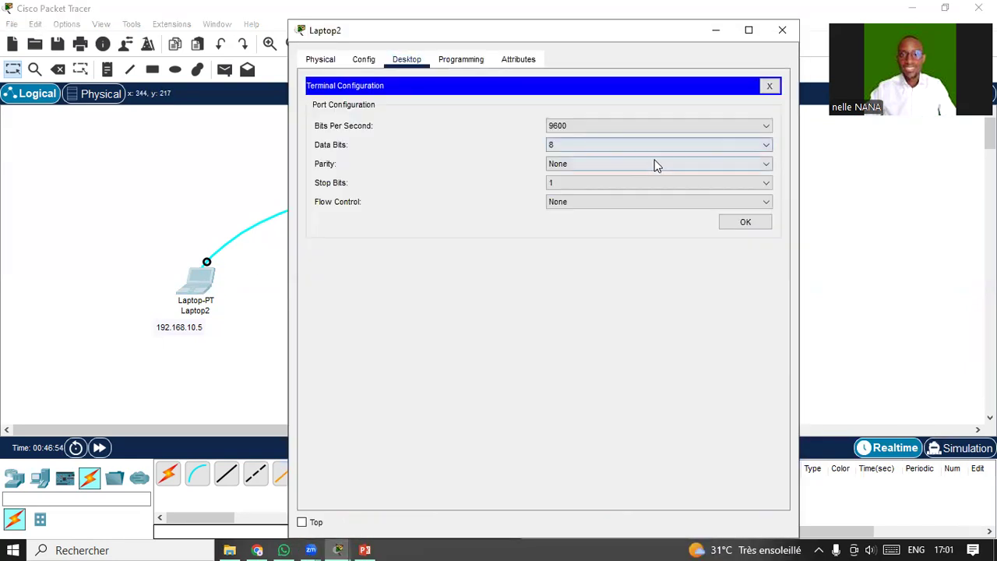
left_click(745, 225)
type("exit")
key("Return")
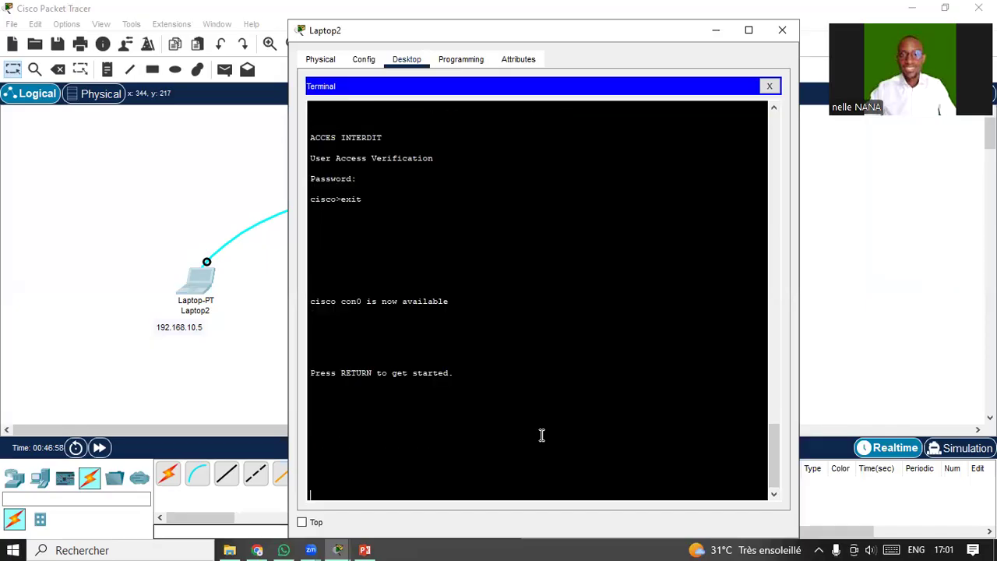
Reopen Laptop2 and reconnect its Terminal to start a new console session.
left_click(782, 29)
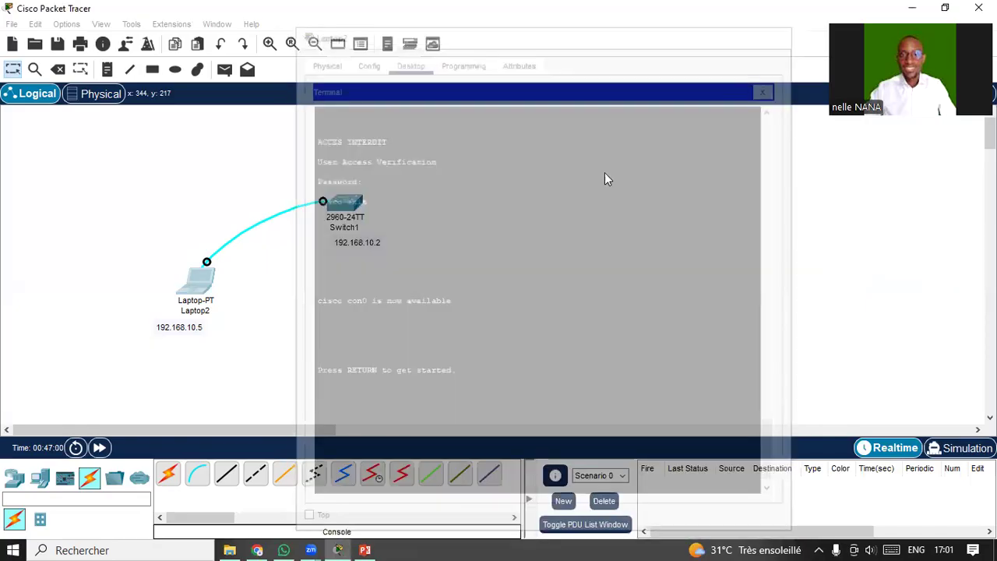
left_click(196, 274)
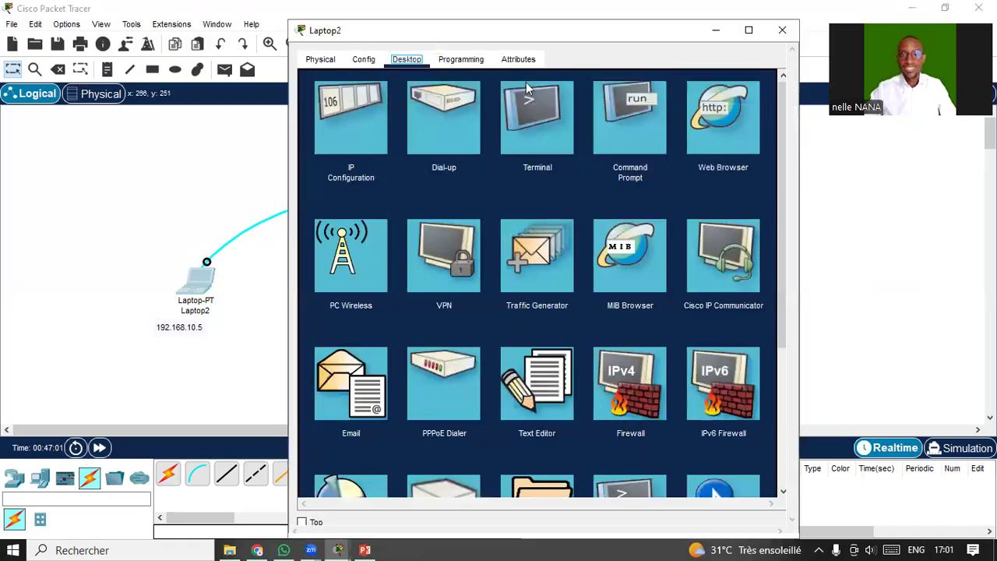
left_click_drag(555, 27, 674, 42)
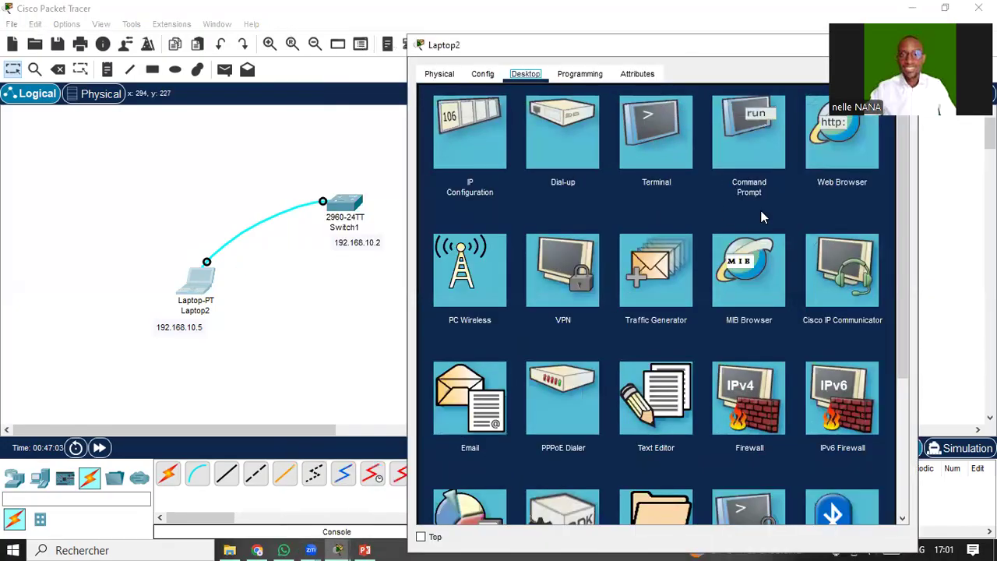
left_click(680, 150)
left_click(849, 236)
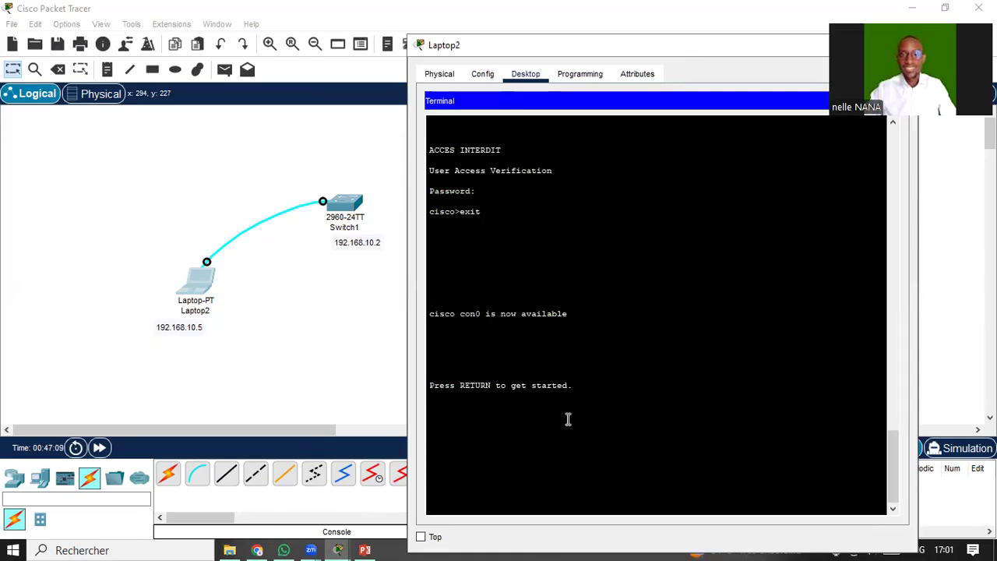
key("Return")
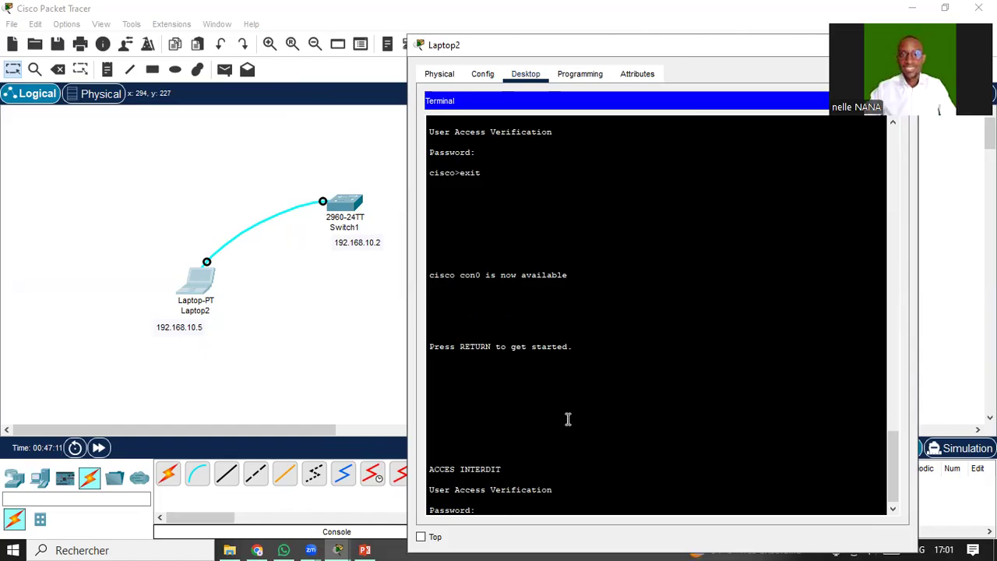
Highlight the ACCES INTERDIT banner and User Access Verification lines, then enter the console password.
left_click_drag(431, 468, 508, 469)
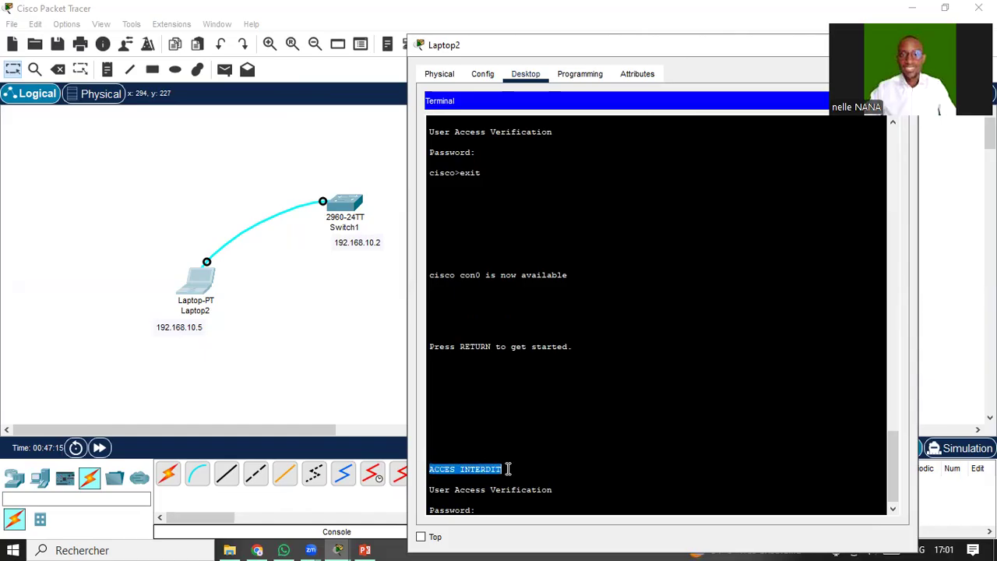
left_click(508, 468)
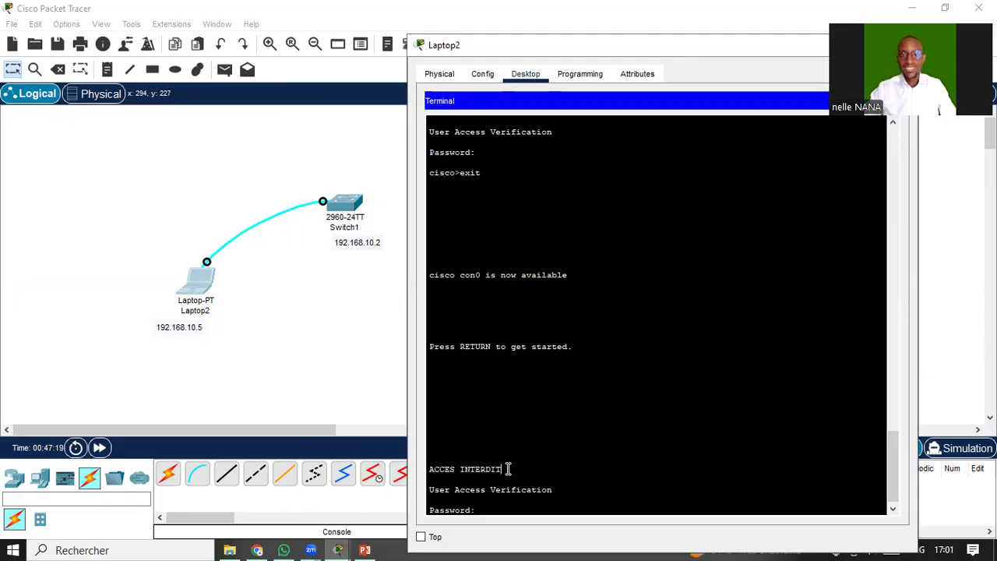
left_click_drag(429, 489, 552, 489)
left_click(501, 510)
key("Return")
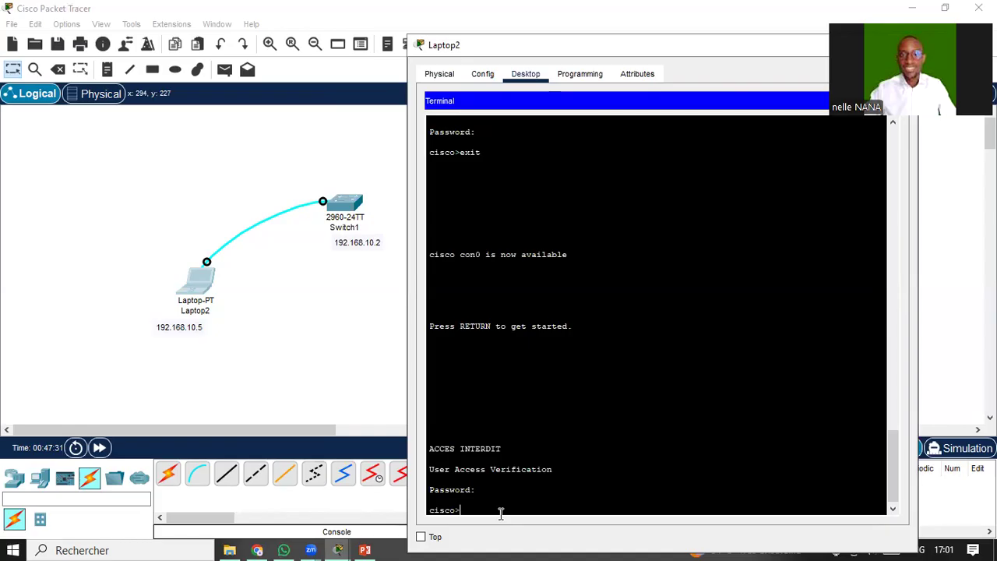
Enter privileged mode with en and the enable password.
type("en")
key("Tab")
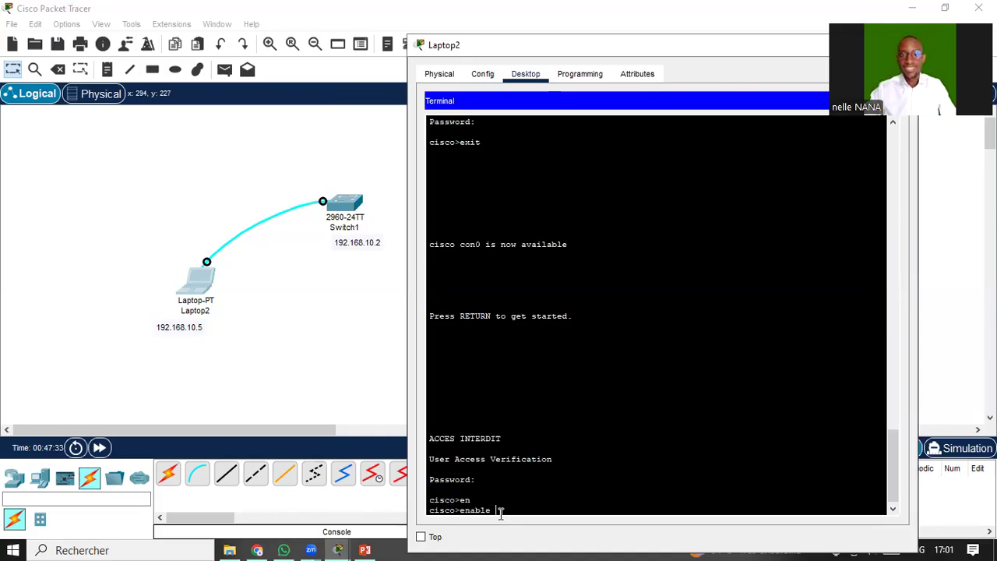
key("Return")
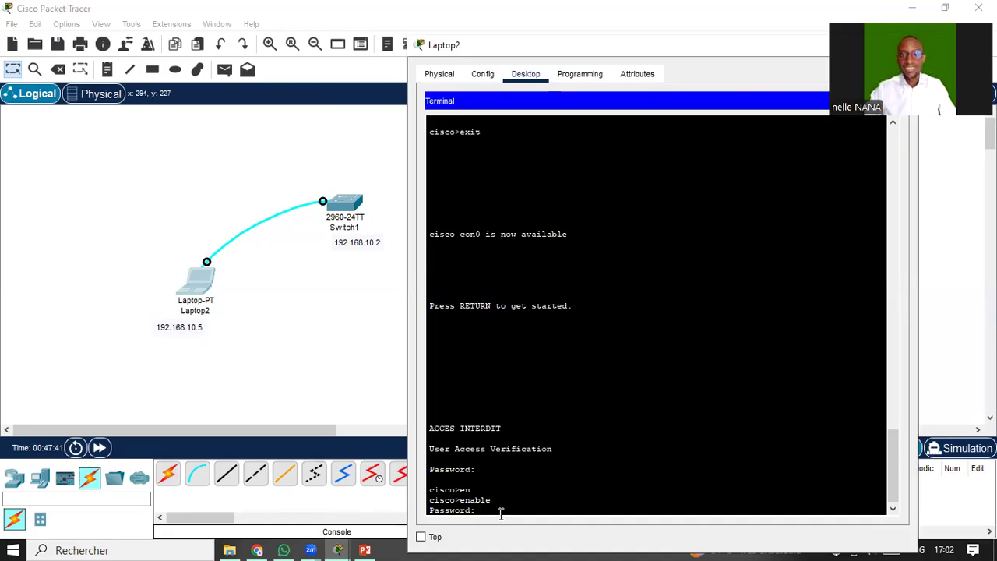
key("Return")
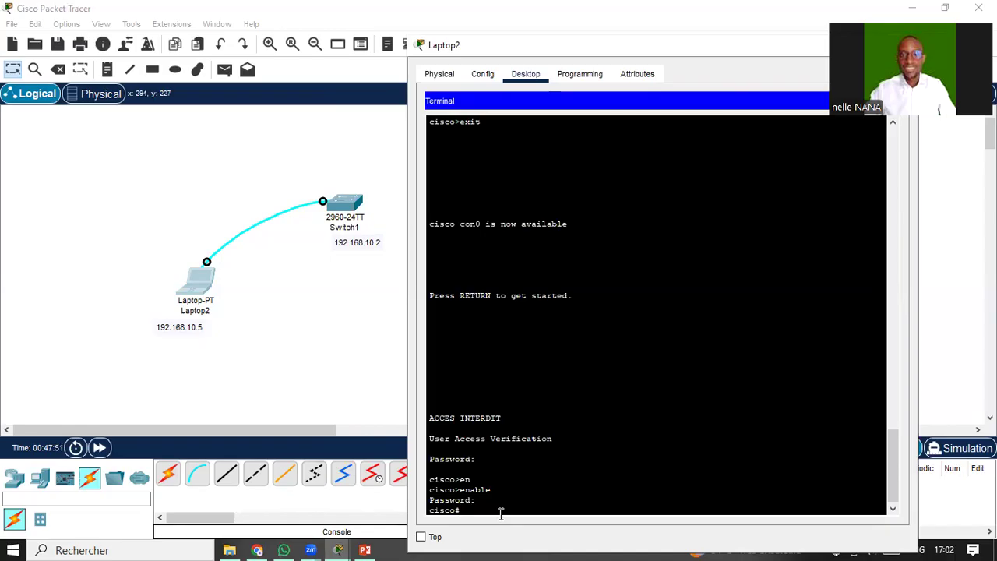
Run show running-config using Tab completion.
type("sh")
key("Tab")
type("ru")
key("Tab")
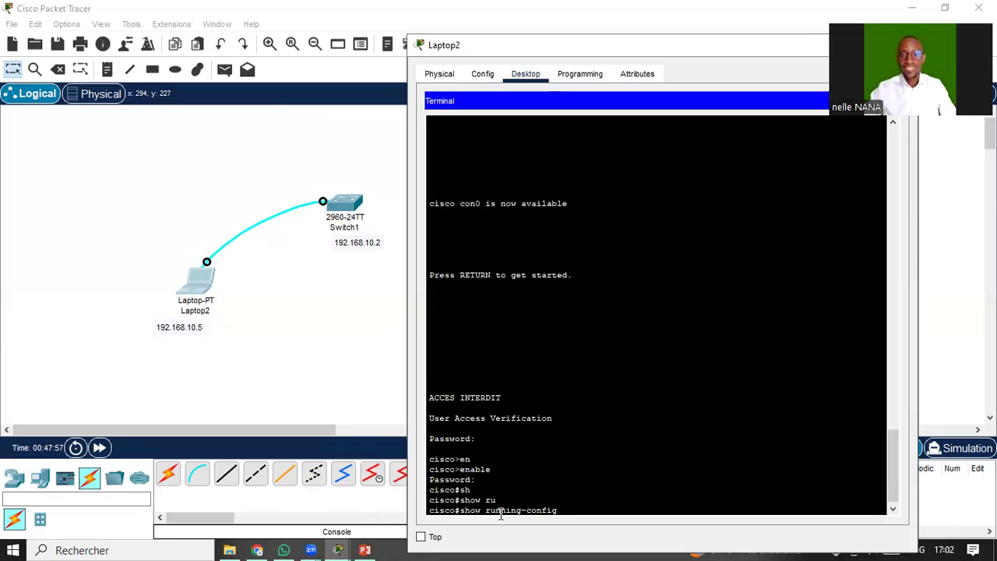
key("Return")
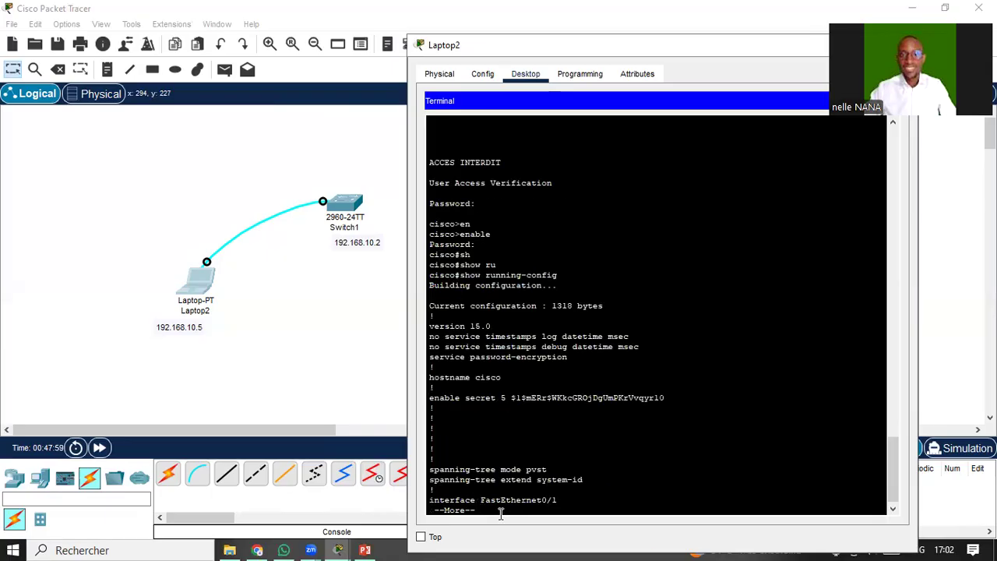
Highlight the show running-config command and configuration header, then page on a few lines.
left_click_drag(439, 277, 457, 277)
left_click_drag(522, 279, 564, 276)
left_click(461, 316)
left_click_drag(461, 315, 595, 500)
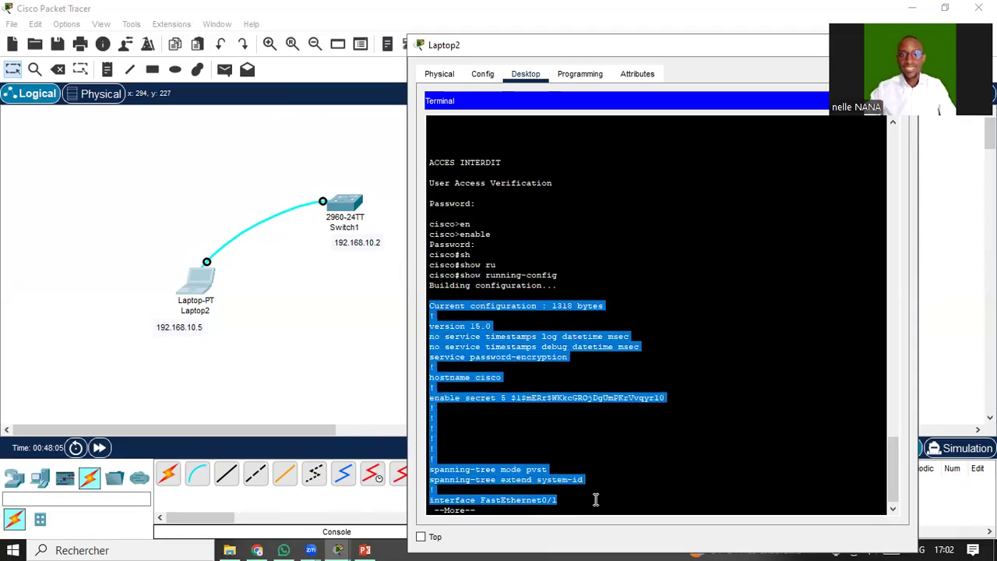
left_click(596, 500)
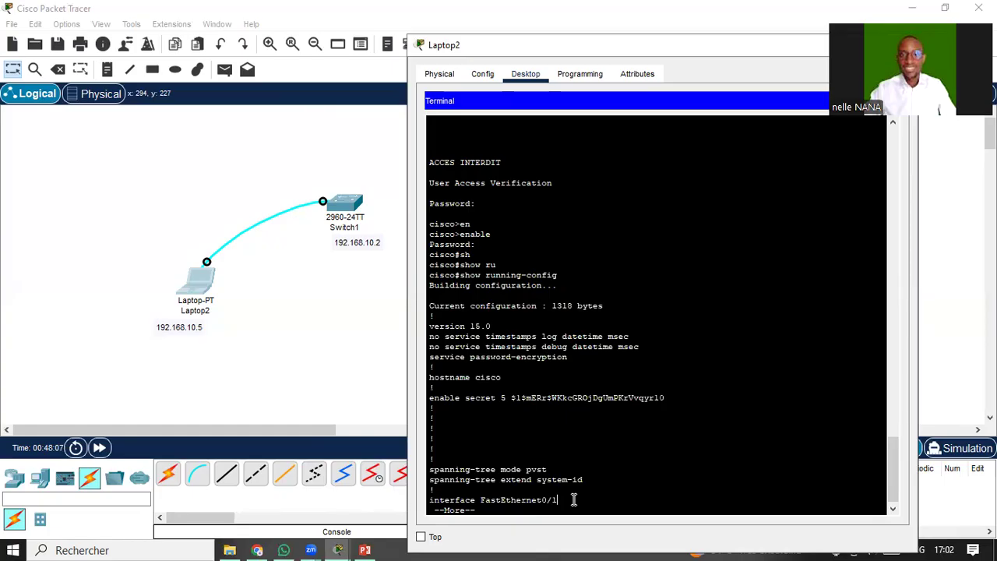
key("Return")
key("Return")
key("Return")
key("Return")
key("Return")
key("Return")
key("Return")
key("Return")
key("Return")
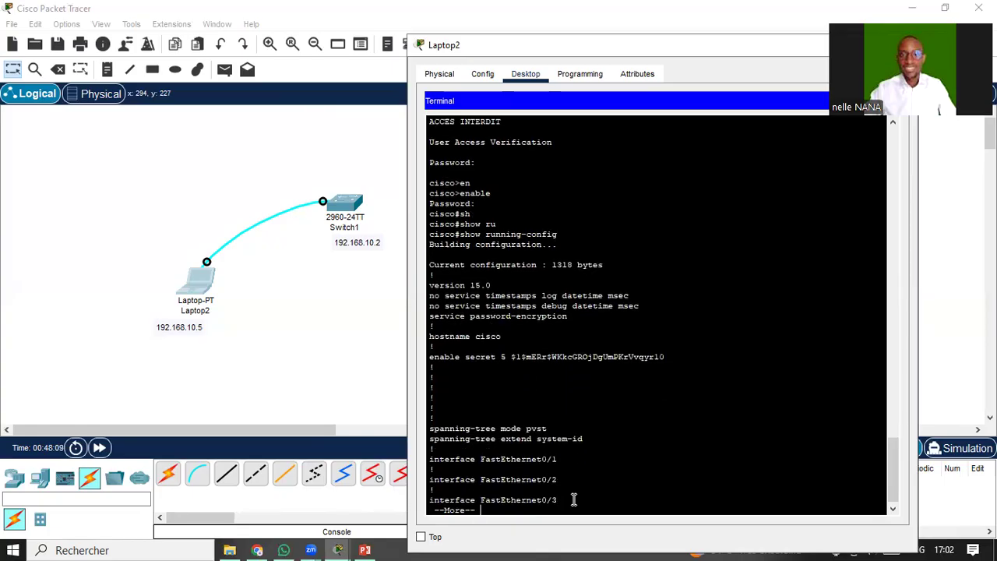
key("Return")
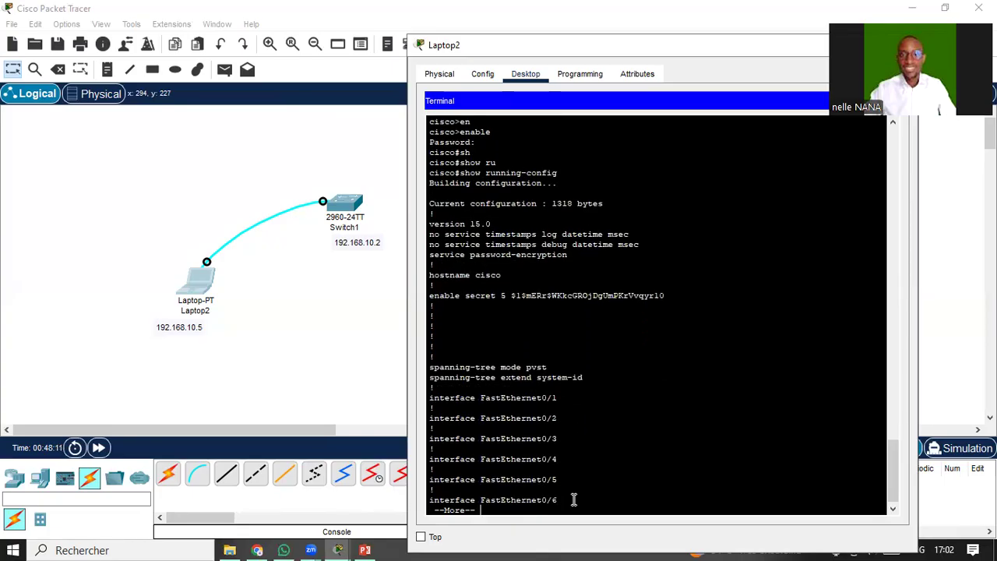
key("Return")
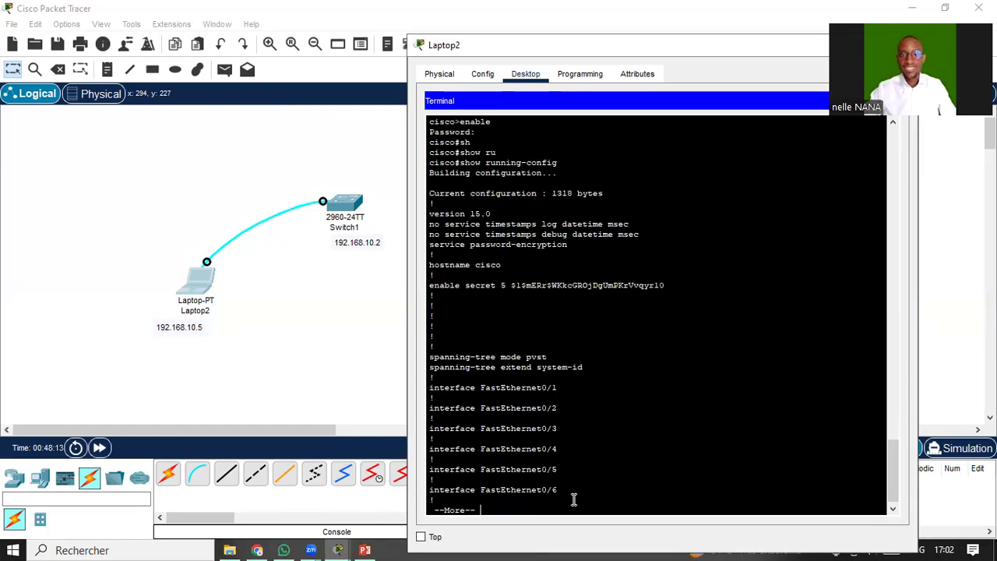
Highlight the FastEthernet0/1 through 0/6 interface lines and page on.
left_click_drag(489, 387, 565, 387)
left_click_drag(492, 410, 561, 432)
left_click_drag(496, 451, 559, 450)
left_click_drag(506, 469, 543, 490)
left_click(544, 489)
key("Return")
key("Return")
key("Return")
key("Return")
key("Return")
key("Return")
key("Return")
key("Return")
key("Return")
key("Return")
key("Return")
key("Return")
key("Return")
key("Return")
key("Return")
key("Return")
key("Return")
key("Return")
key("Return")
key("Return")
key("Return")
key("Return")
key("Return")
key("Return")
key("Return")
key("Return")
key("Return")
key("Return")
key("Return")
key("Return")
key("Return")
key("Return")
key("Return")
key("Return")
key("Return")
key("Return")
key("Return")
key("Return")
key("Return")
key("Return")
key("Return")
key("Return")
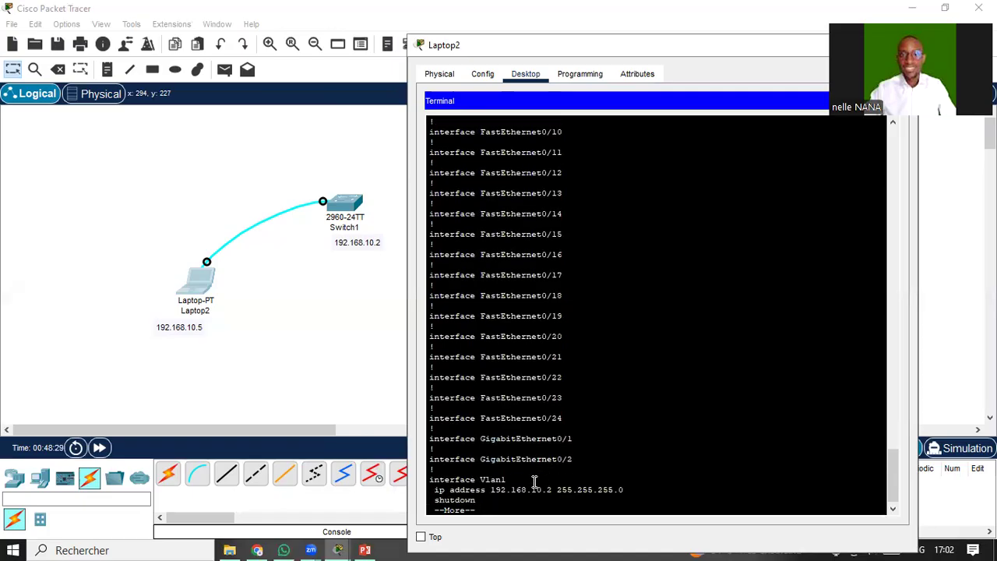
Highlight the Vlan1 ip address, ip default-gateway 192.168.10.1 and banner motd lines.
left_click_drag(434, 478, 509, 479)
left_click_drag(437, 493, 583, 496)
key("Return")
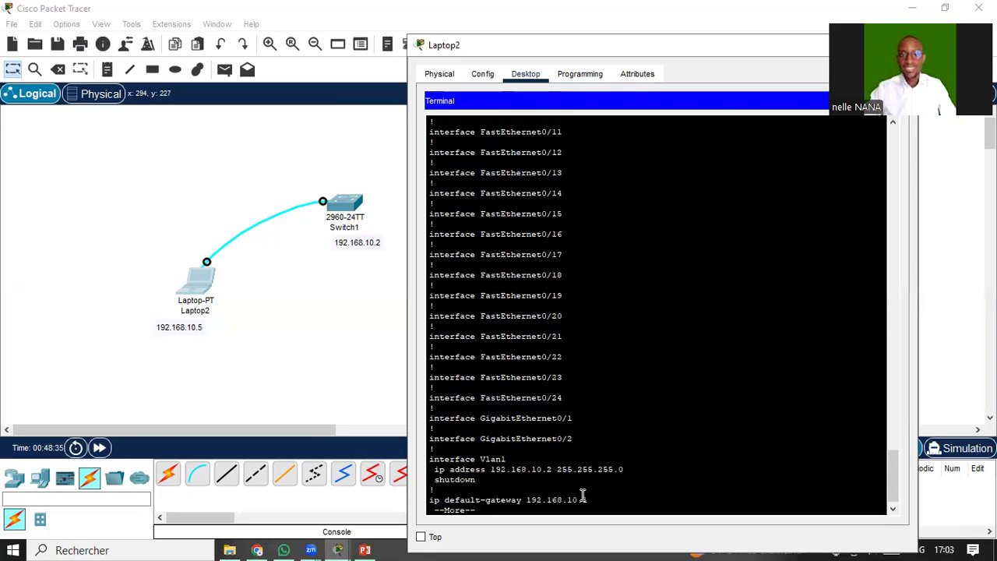
left_click_drag(431, 499, 595, 497)
key("Return")
key("Return")
key("Return")
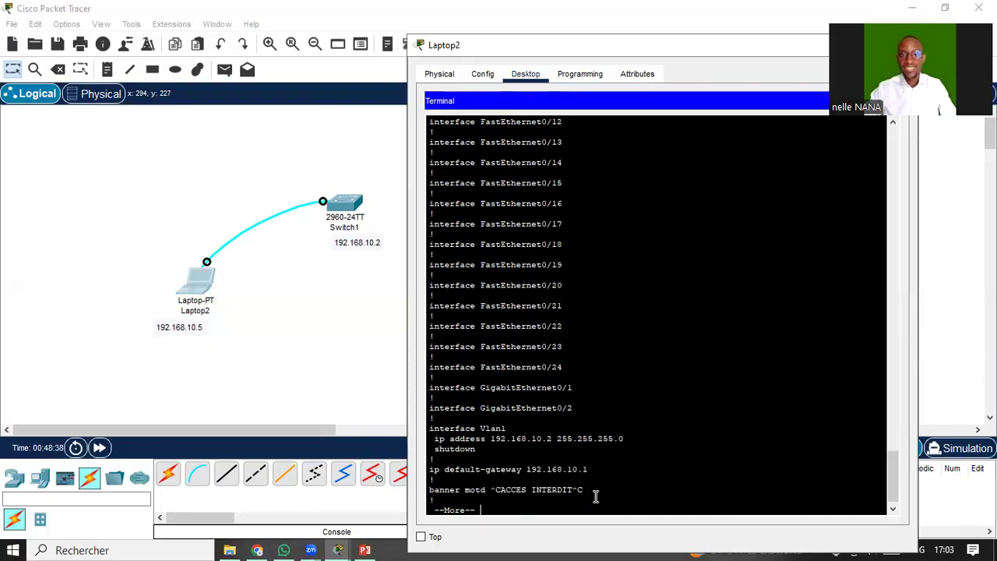
left_click_drag(430, 490, 593, 489)
Highlight the console's password 7 line, page through the vty lines, and close Laptop2.
key("Return")
key("Return")
key("Return")
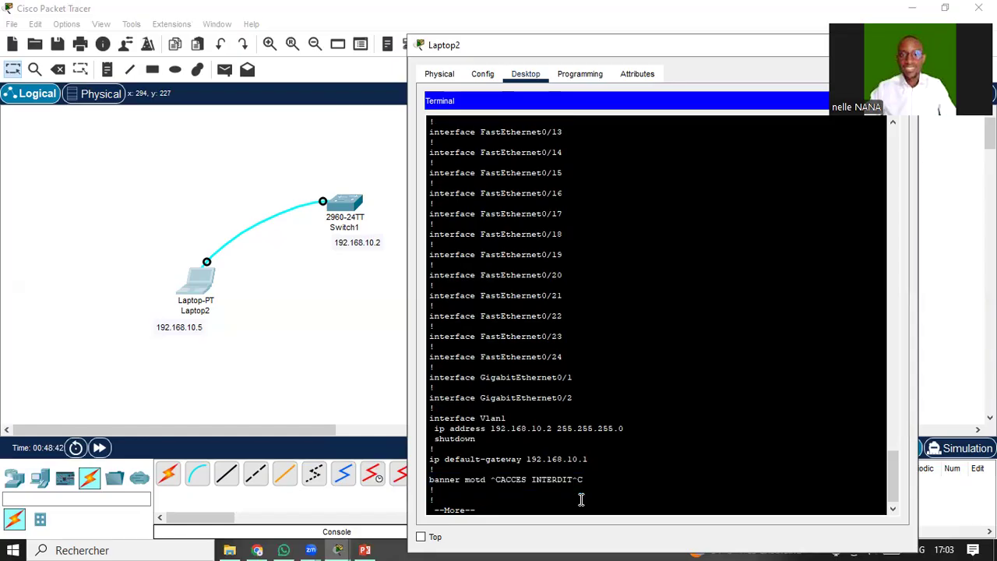
key("Return")
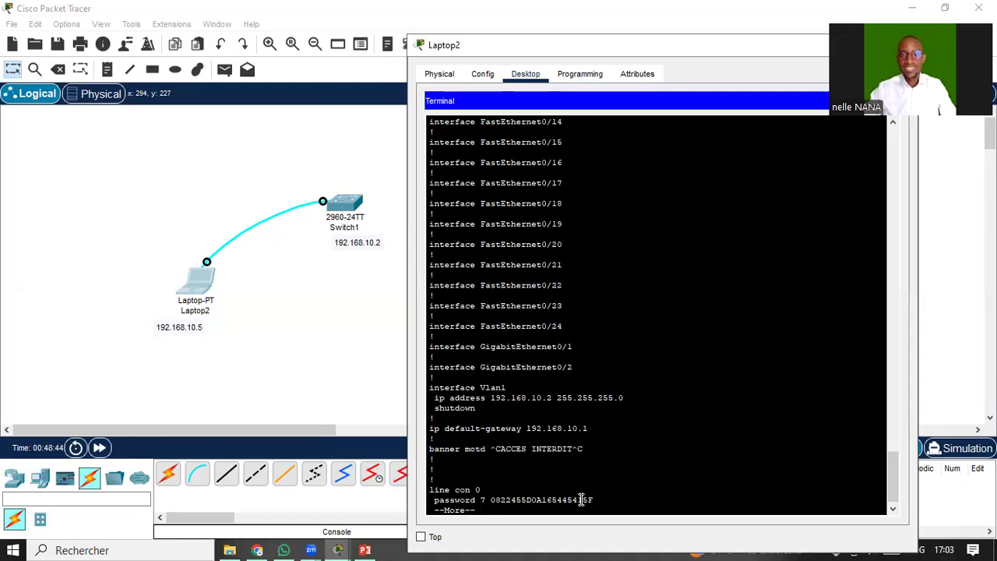
left_click_drag(492, 502, 598, 499)
key("Return")
key("Return")
key("Return")
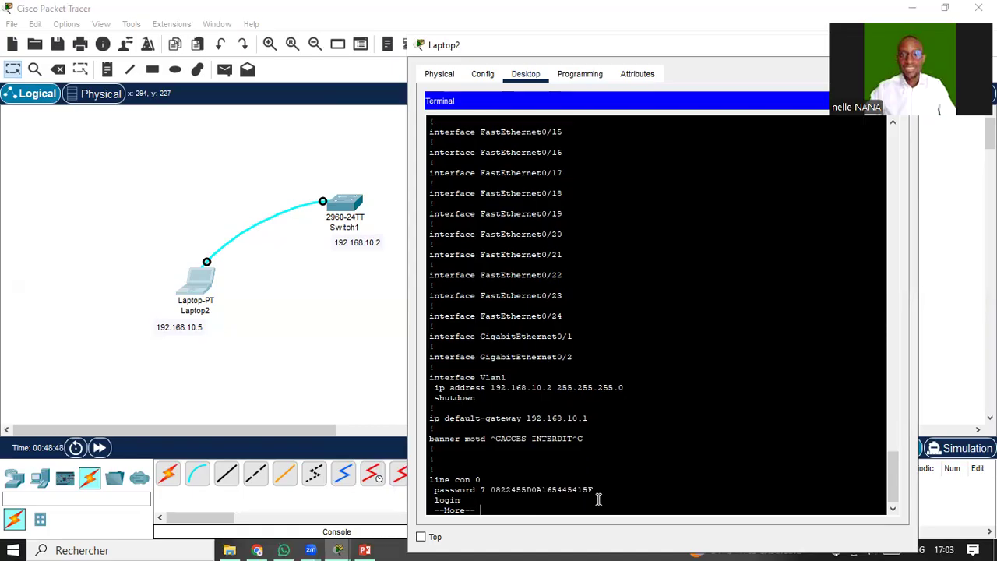
key("Return")
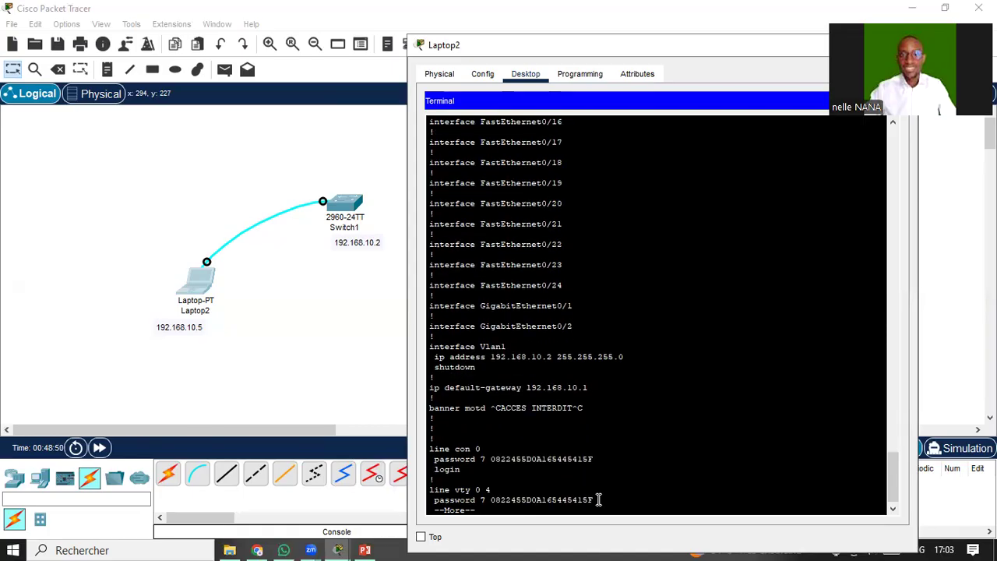
key("Return")
key("Return")
key("Return")
key("Return")
key("Return")
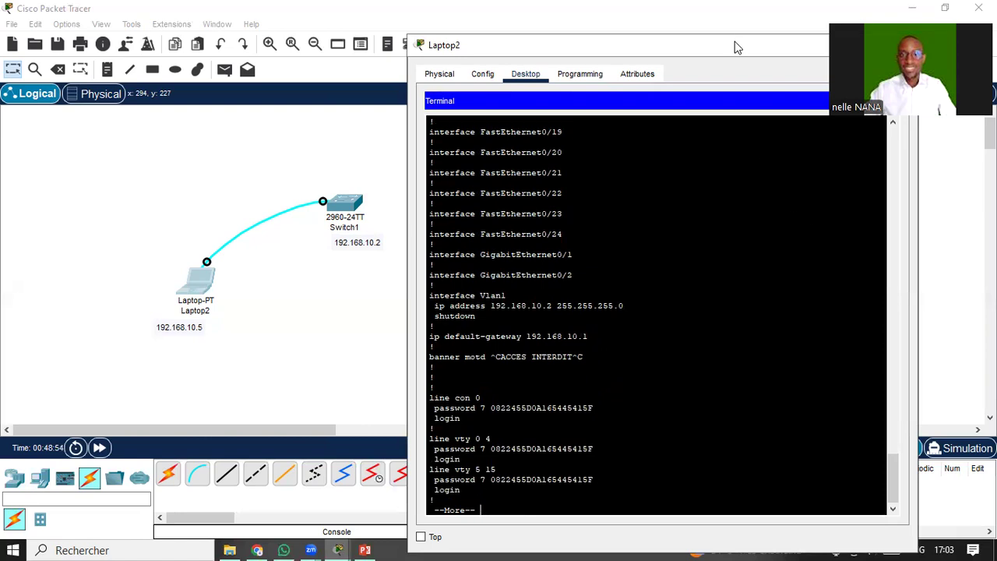
left_click_drag(707, 51, 587, 63)
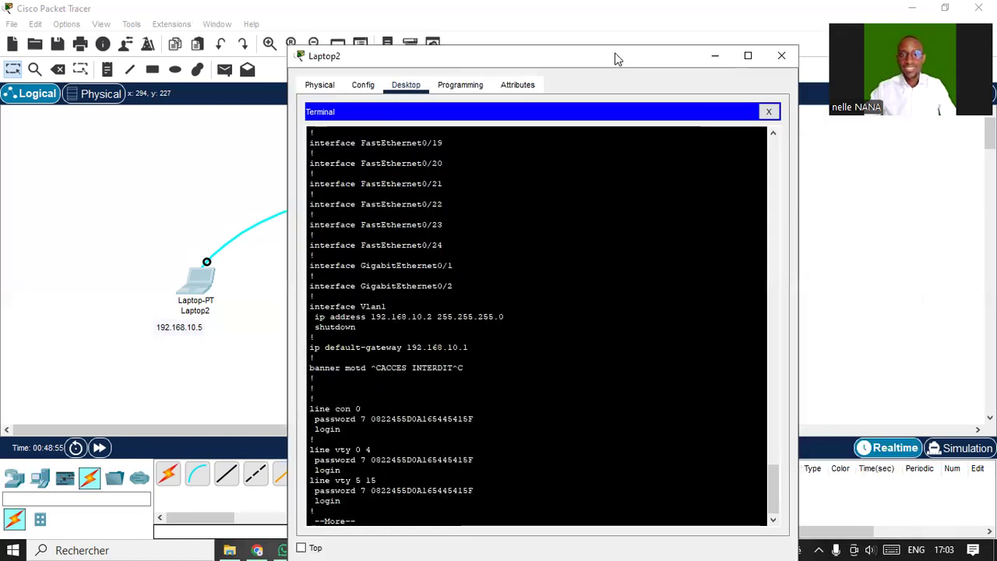
left_click(780, 59)
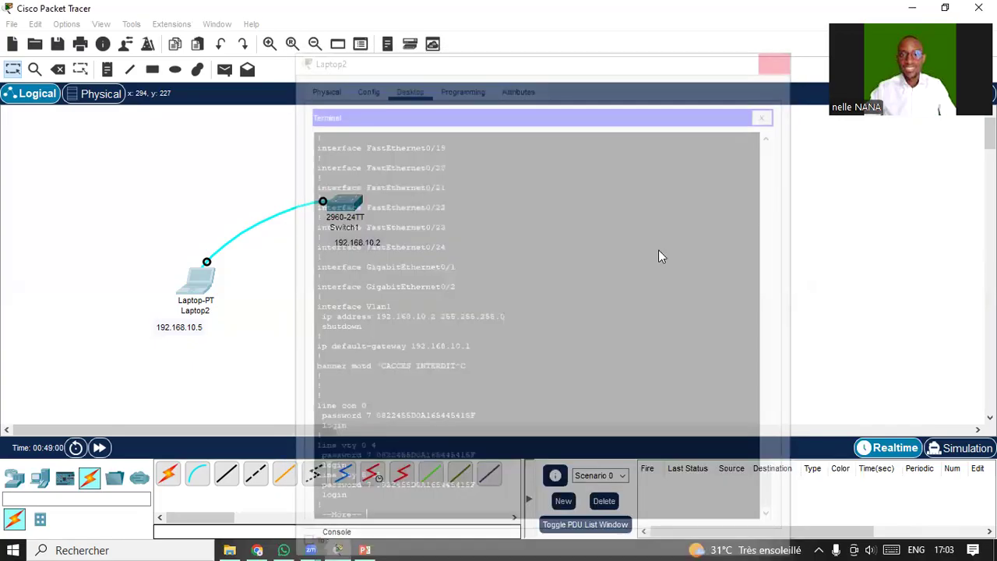